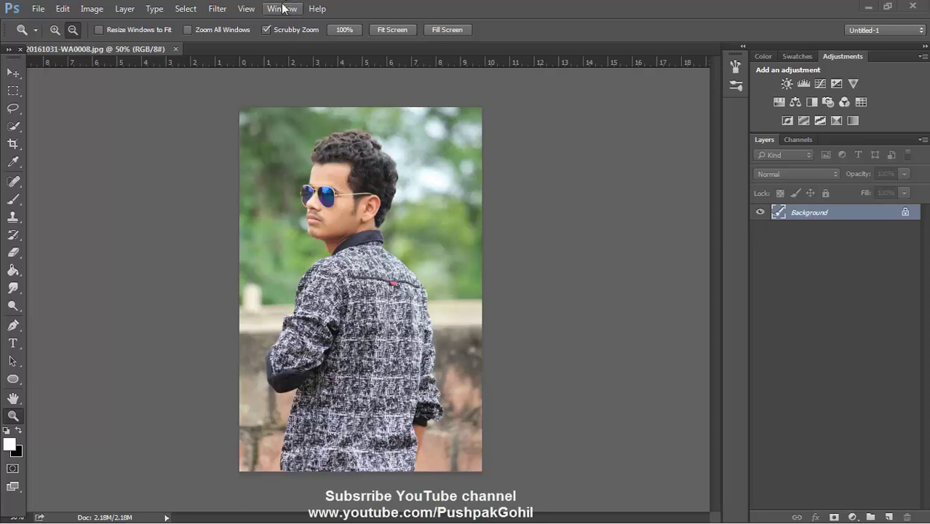
Step: Unlock the Background layer into Layer 0 and launch Nik Color Efex Pro 4 on it
{"action": "left_click", "coordinate": [226, 10]}
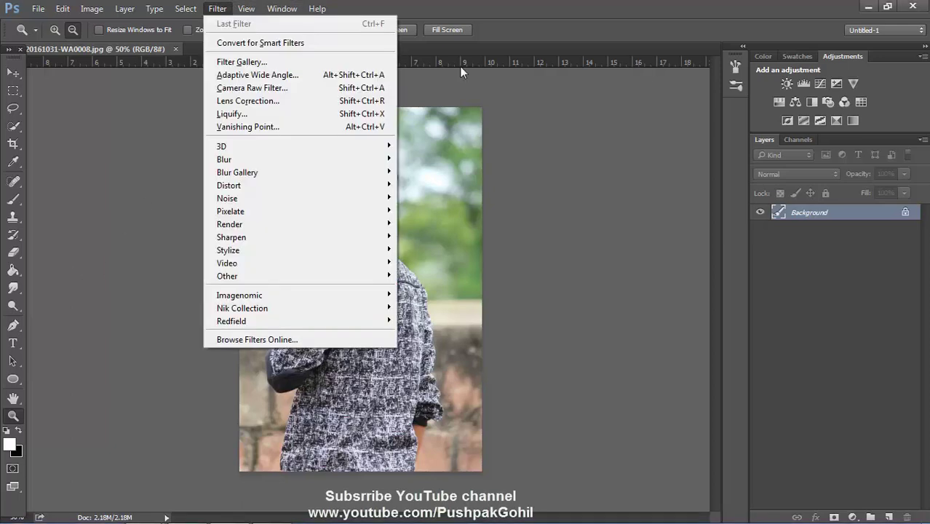
{"action": "left_click", "coordinate": [906, 212]}
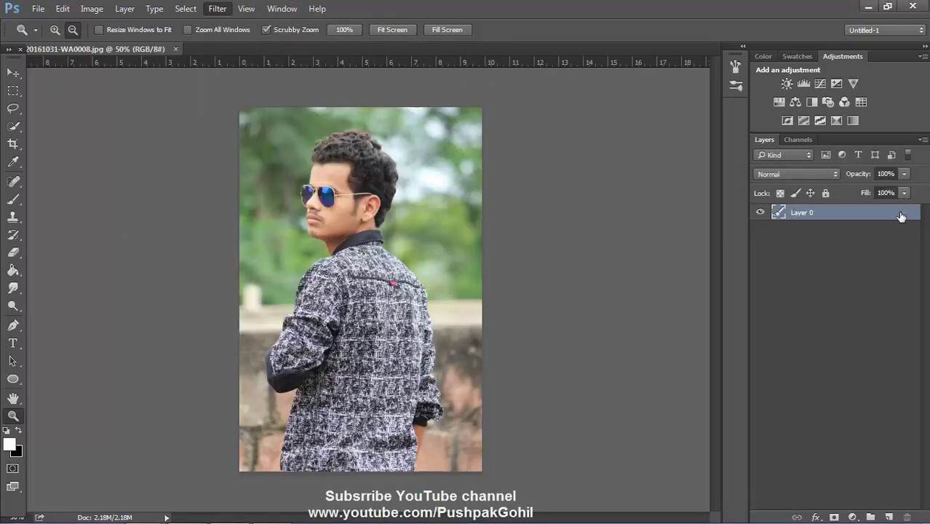
{"action": "left_click", "coordinate": [227, 8]}
{"action": "mouse_move", "coordinate": [214, 299]}
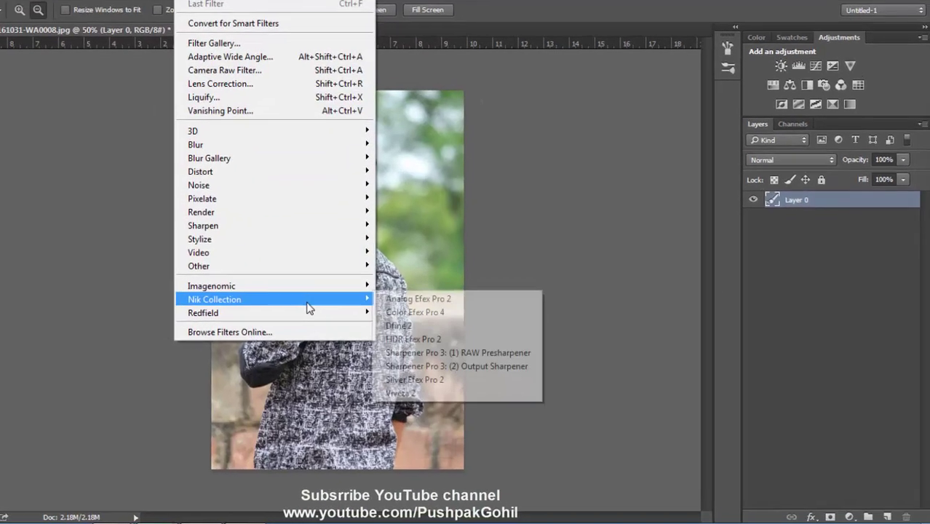
{"action": "left_click", "coordinate": [415, 313]}
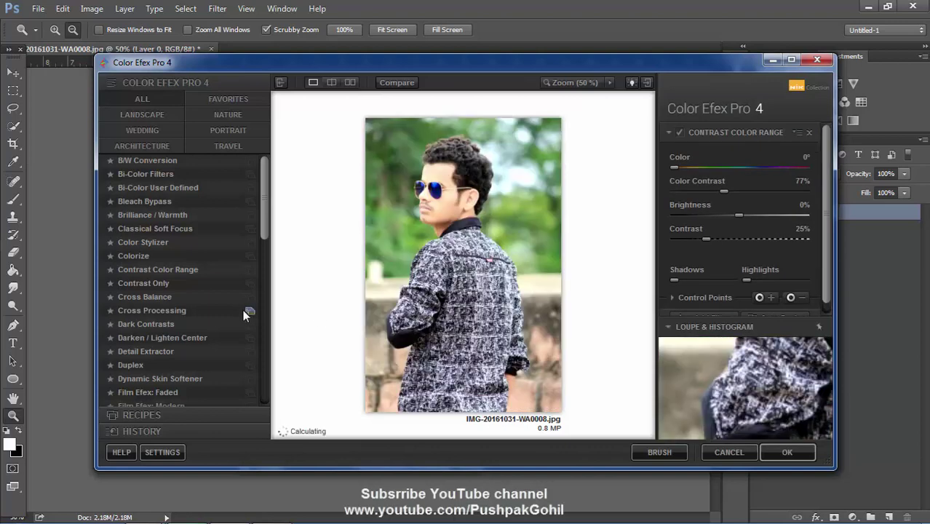
Step: Preview Dark Contrasts, then switch to Detail Extractor at 25% instead
{"action": "left_click", "coordinate": [162, 324]}
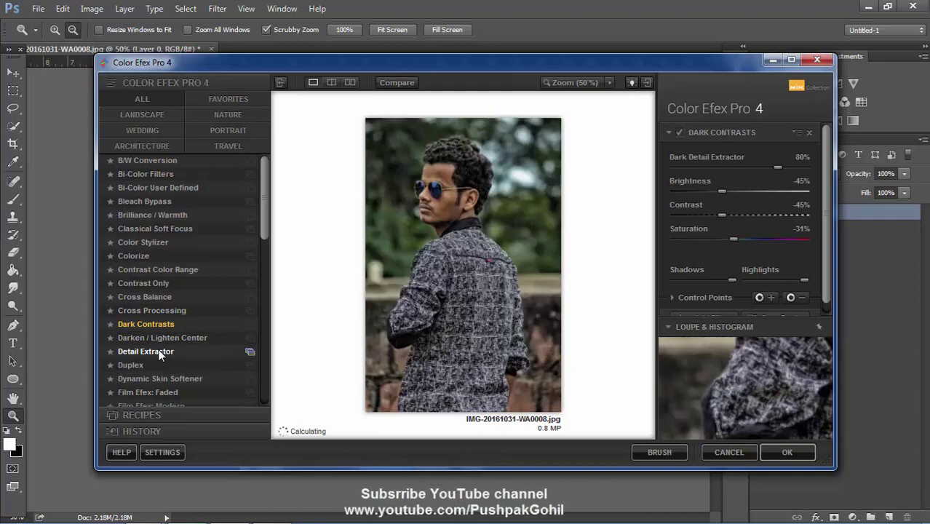
{"action": "left_click", "coordinate": [146, 351]}
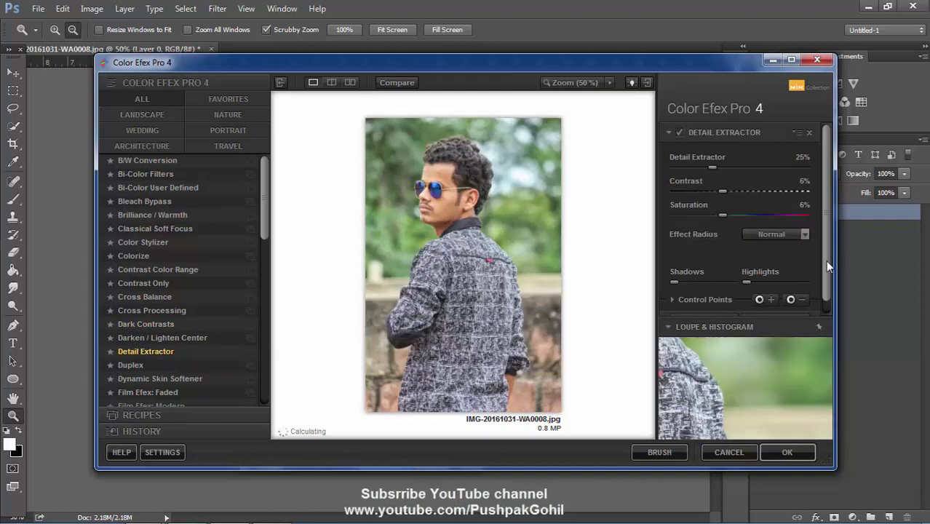
{"action": "scroll", "coordinate": [825, 260], "scroll_direction": "down", "scroll_amount": 1}
Step: Add a second filter slot with Indian Summer and raise Detail Extractor to 47%
{"action": "left_click", "coordinate": [684, 307]}
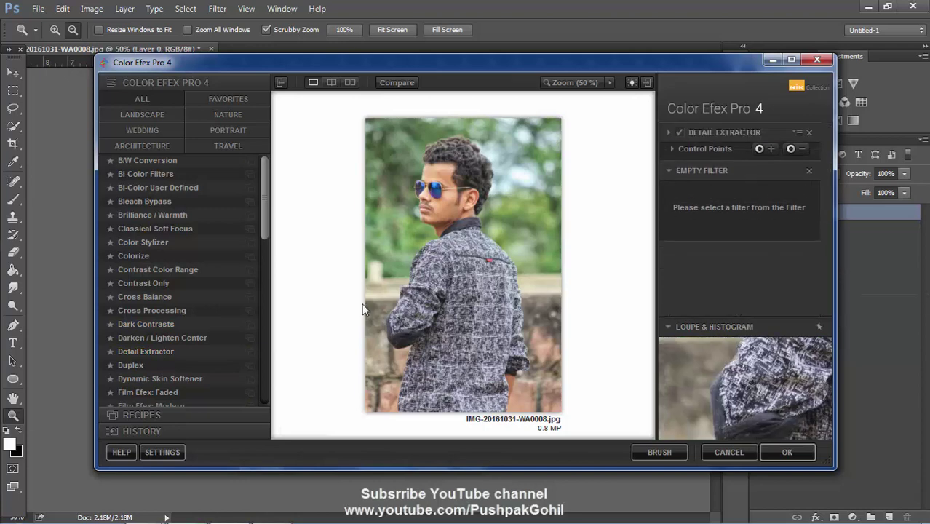
{"action": "left_click_drag", "start_coordinate": [264, 229], "coordinate": [265, 358]}
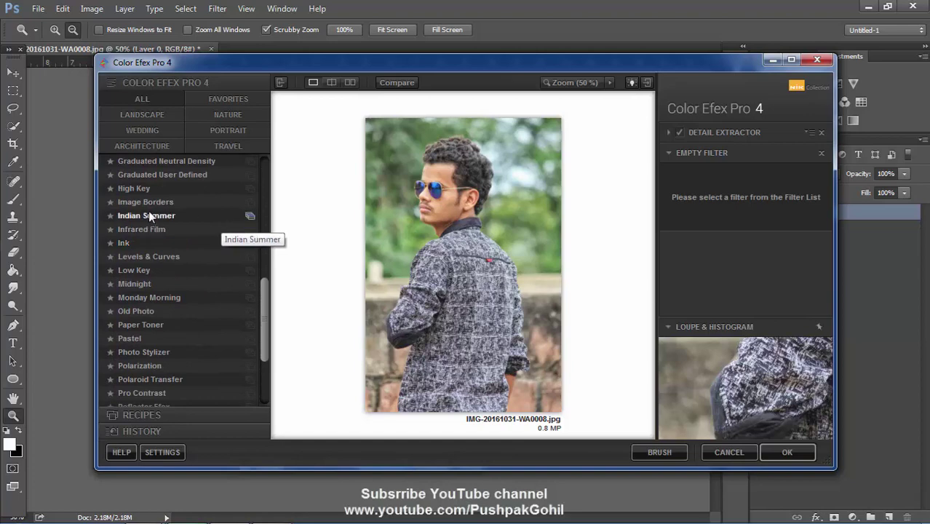
{"action": "left_click", "coordinate": [153, 215]}
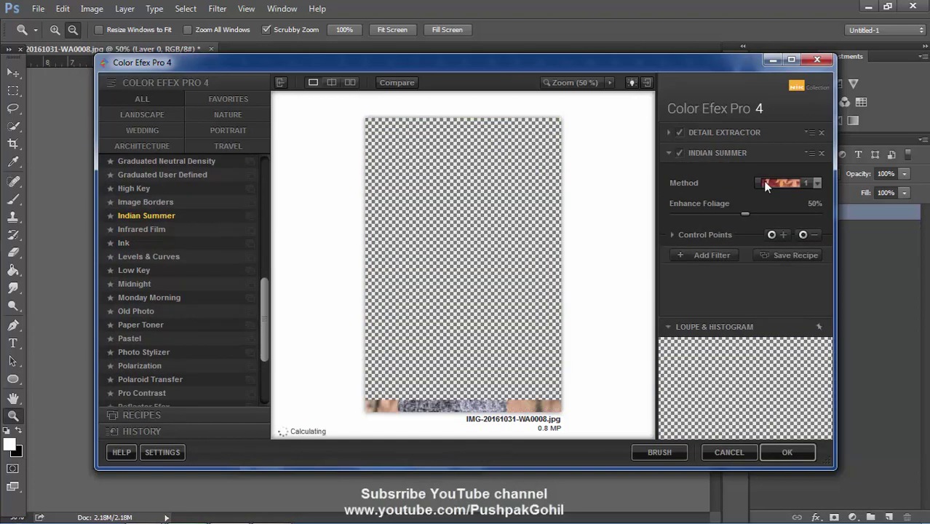
{"action": "left_click", "coordinate": [717, 133]}
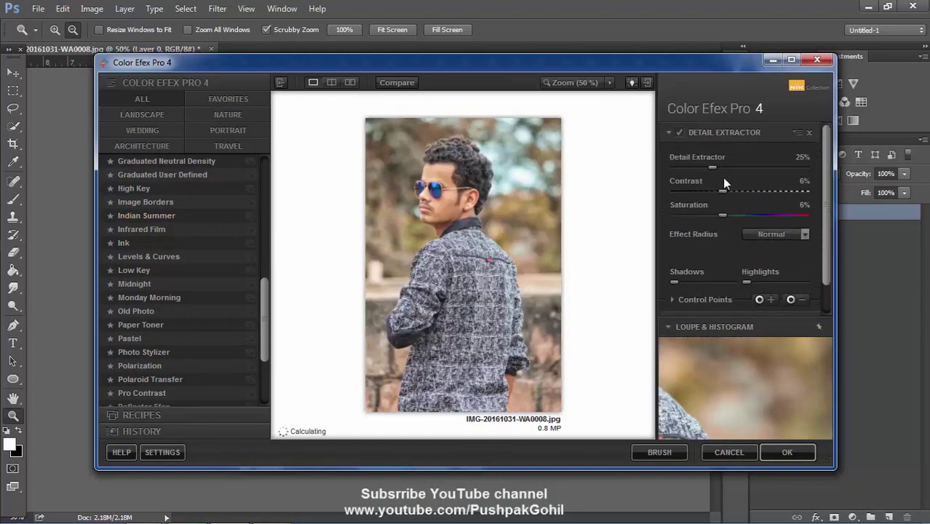
{"action": "left_click_drag", "start_coordinate": [747, 167], "coordinate": [746, 166]}
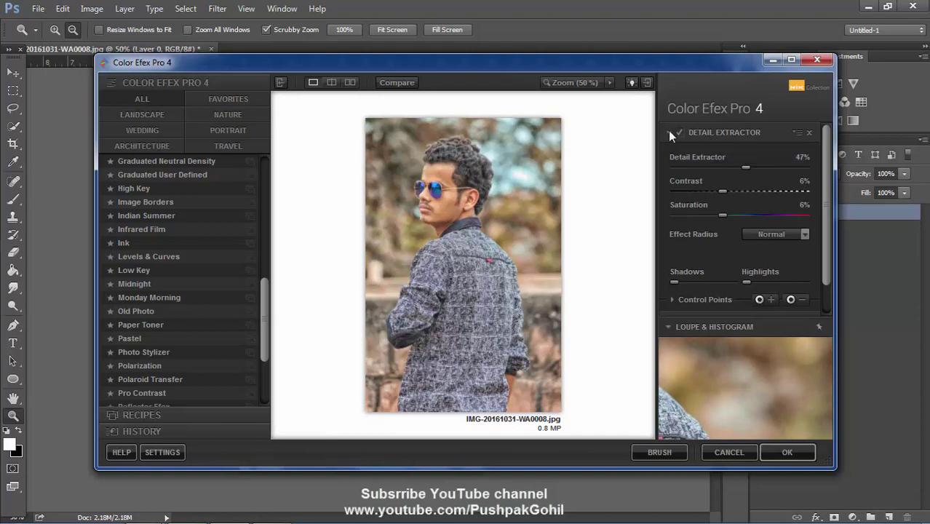
{"action": "left_click_drag", "start_coordinate": [827, 197], "coordinate": [829, 245]}
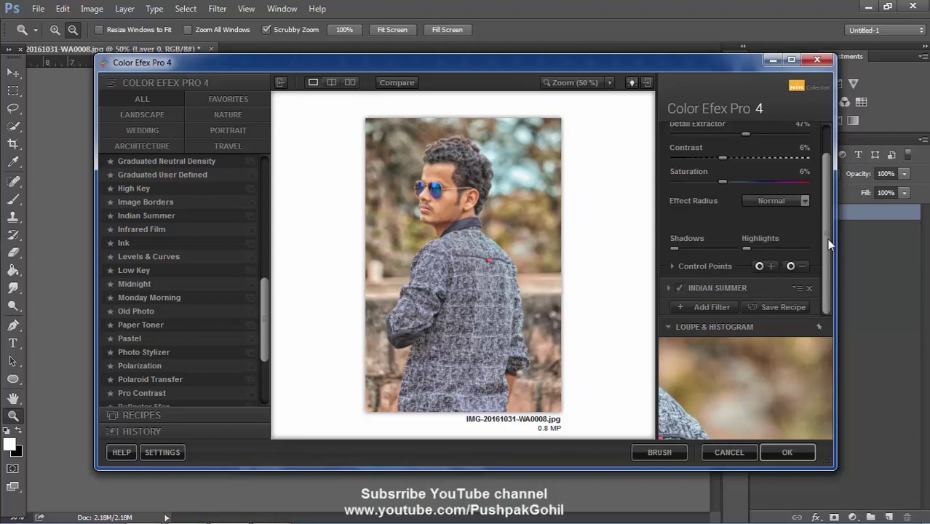
Step: Set Indian Summer to method 2 with Enhance Foliage near 50%, and apply to Photoshop
{"action": "left_click", "coordinate": [698, 286]}
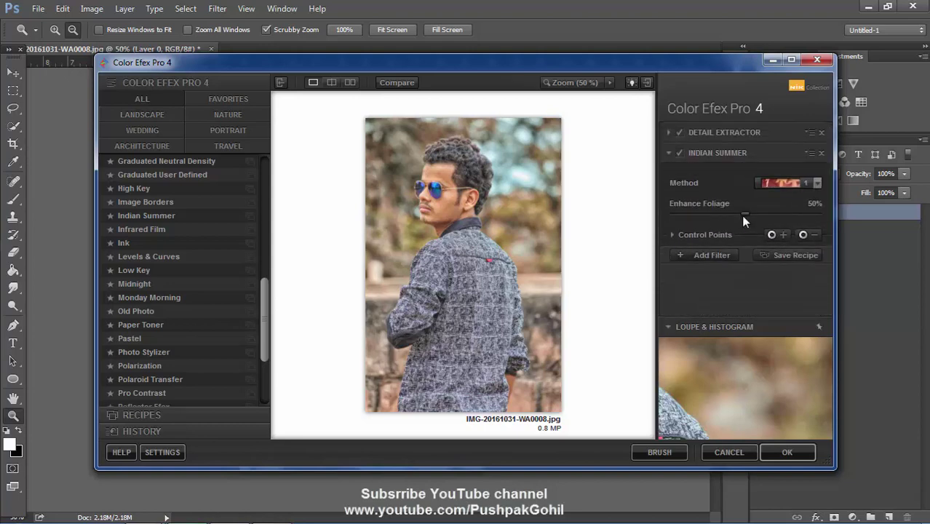
{"action": "left_click_drag", "start_coordinate": [756, 214], "coordinate": [731, 215]}
{"action": "left_click", "coordinate": [788, 182]}
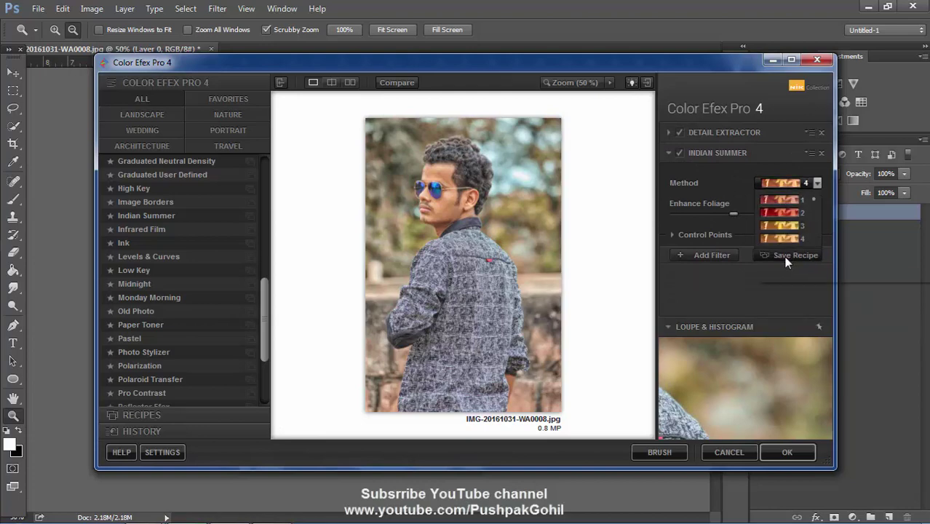
{"action": "left_click", "coordinate": [777, 213]}
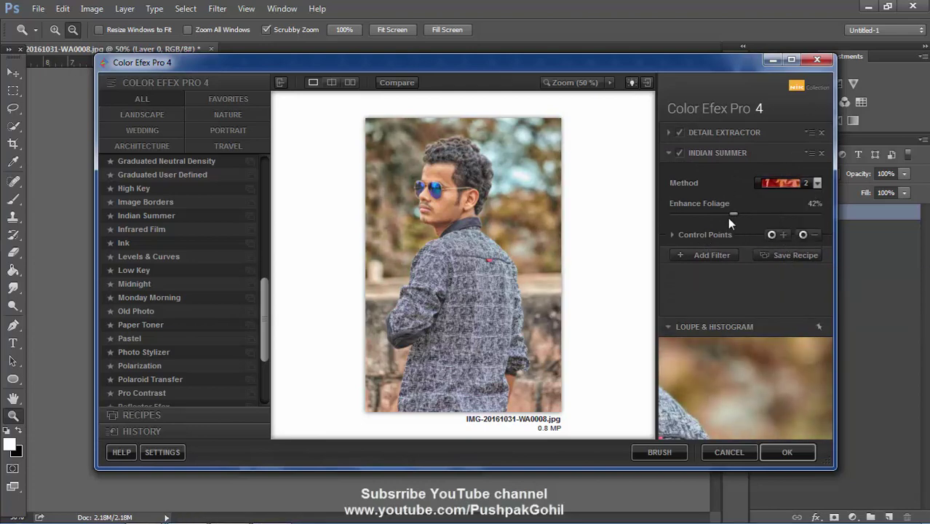
{"action": "left_click_drag", "start_coordinate": [734, 213], "coordinate": [742, 216]}
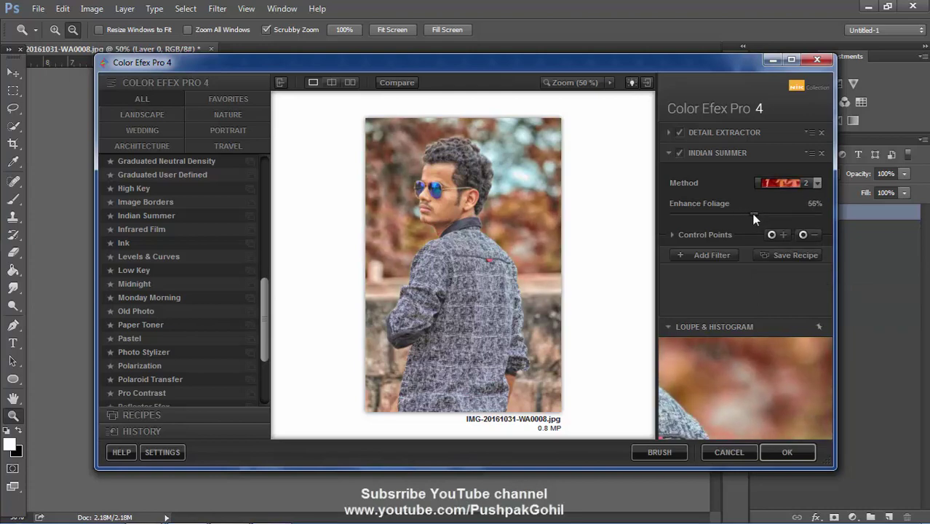
{"action": "left_click_drag", "start_coordinate": [753, 214], "coordinate": [745, 214]}
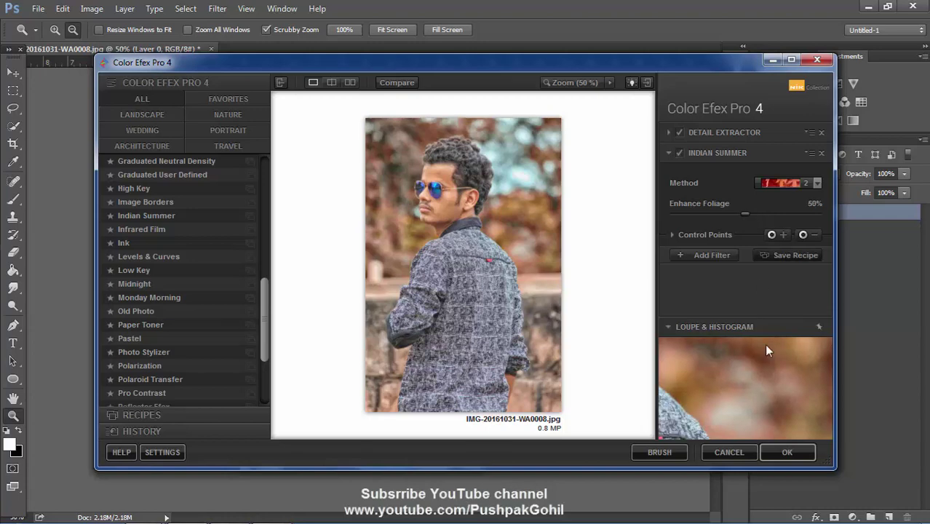
{"action": "left_click", "coordinate": [771, 450]}
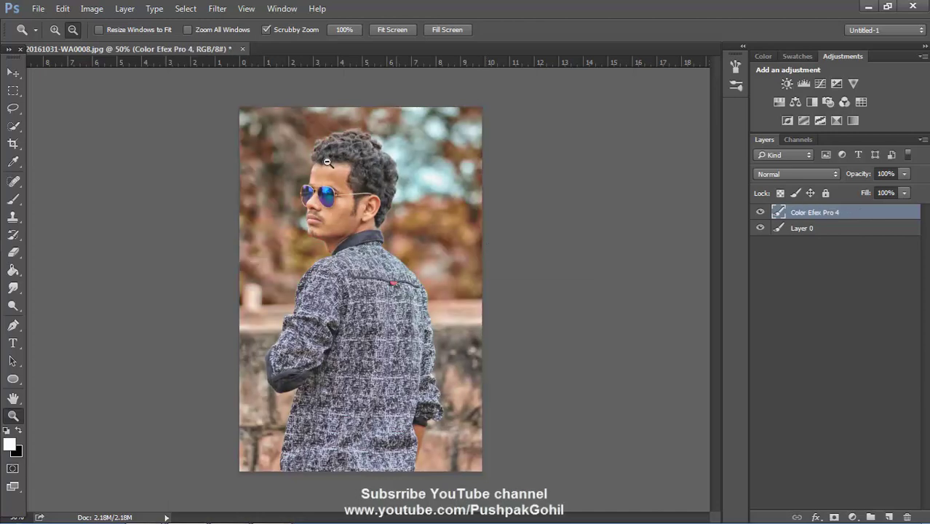
Step: Zoom in and spot-heal the blemish on the man's cheek, then zoom back out to the whole photo
{"action": "left_click_drag", "start_coordinate": [328, 163], "coordinate": [375, 165]}
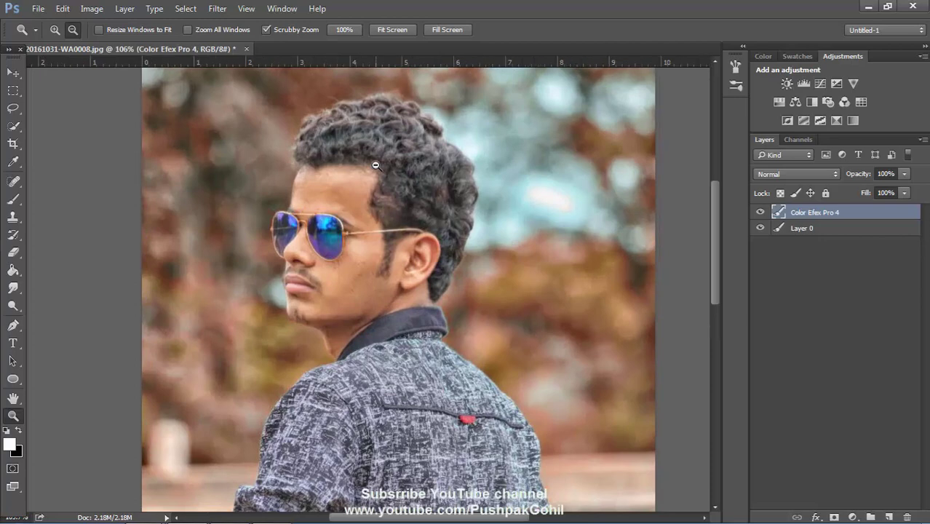
{"action": "left_click", "coordinate": [375, 165], "text": "alt"}
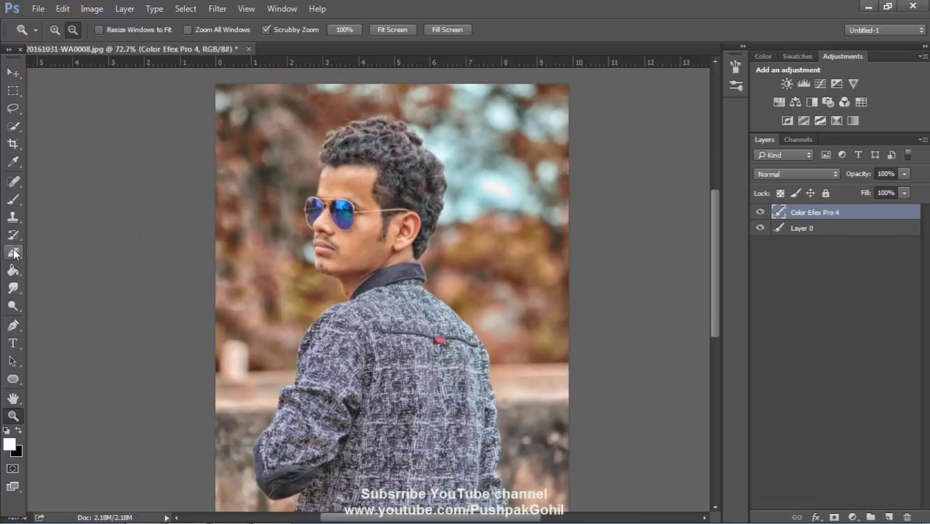
{"action": "left_click", "coordinate": [13, 182]}
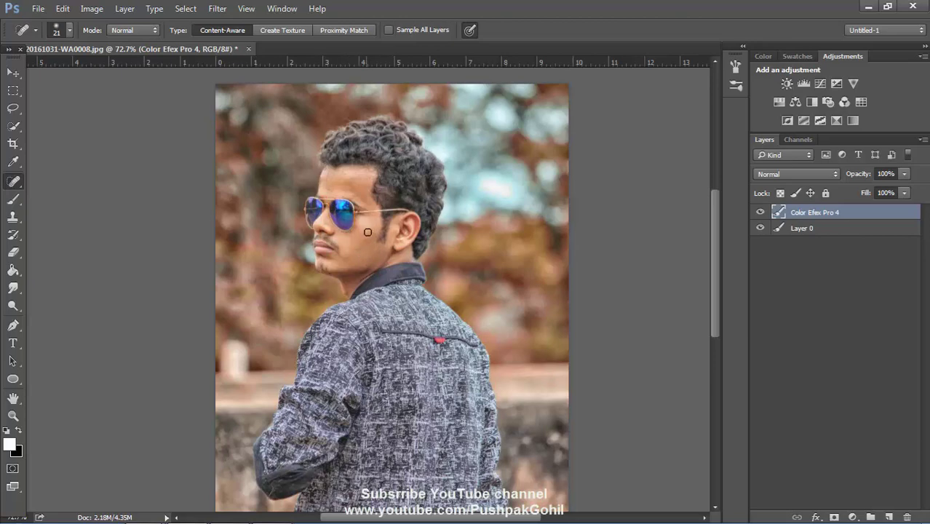
{"action": "left_click", "coordinate": [369, 234]}
{"action": "left_click", "coordinate": [12, 417]}
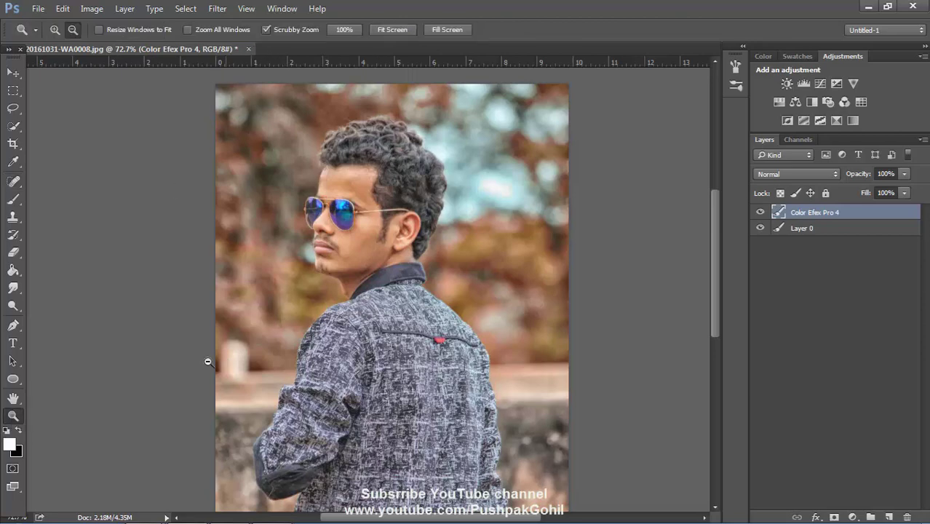
{"action": "mouse_move", "coordinate": [218, 364]}
{"action": "left_mouse_down"}
{"action": "mouse_move", "coordinate": [375, 260]}
{"action": "mouse_move", "coordinate": [409, 249]}
{"action": "mouse_move", "coordinate": [440, 262]}
{"action": "left_mouse_up"}
Step: Relaunch Color Efex Pro 4, choose Dark Contrasts, and lower its Dark Detail Extractor
{"action": "left_click", "coordinate": [215, 8]}
{"action": "mouse_move", "coordinate": [242, 308]}
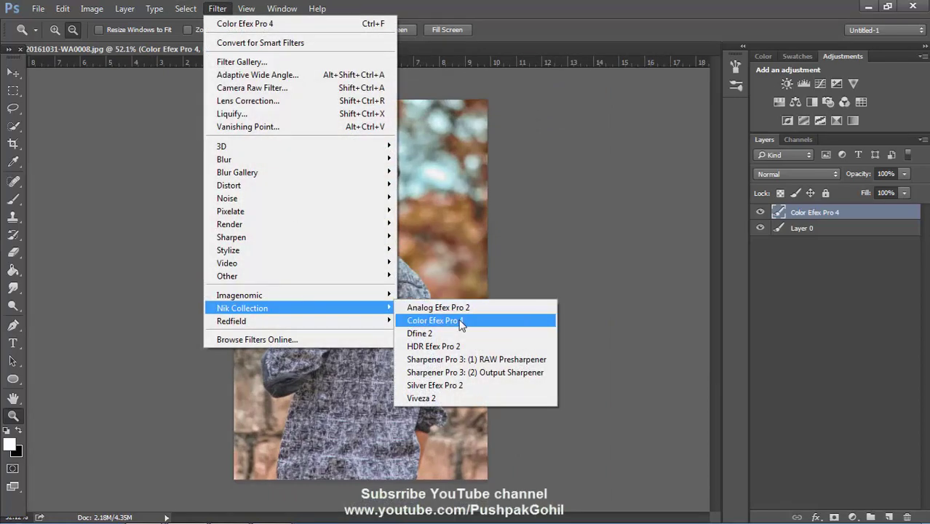
{"action": "left_click", "coordinate": [459, 320]}
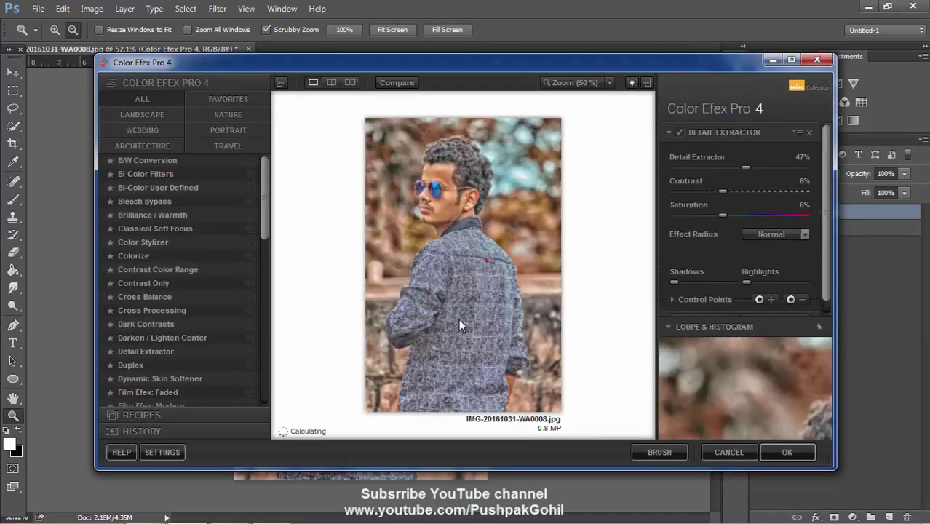
{"action": "left_click", "coordinate": [174, 322]}
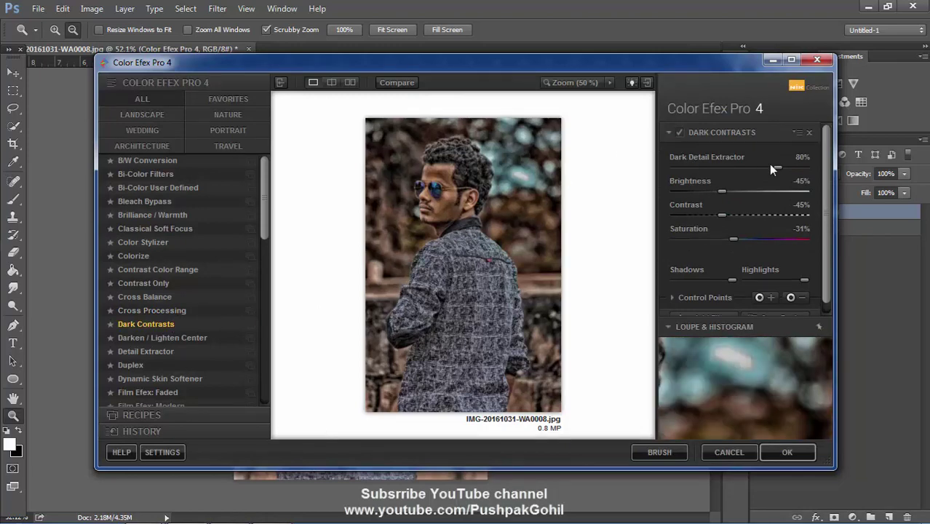
{"action": "mouse_move", "coordinate": [775, 167]}
{"action": "left_mouse_down"}
{"action": "mouse_move", "coordinate": [729, 175]}
{"action": "mouse_move", "coordinate": [903, 174]}
{"action": "left_mouse_up"}
{"action": "left_click_drag", "start_coordinate": [753, 167], "coordinate": [735, 166]}
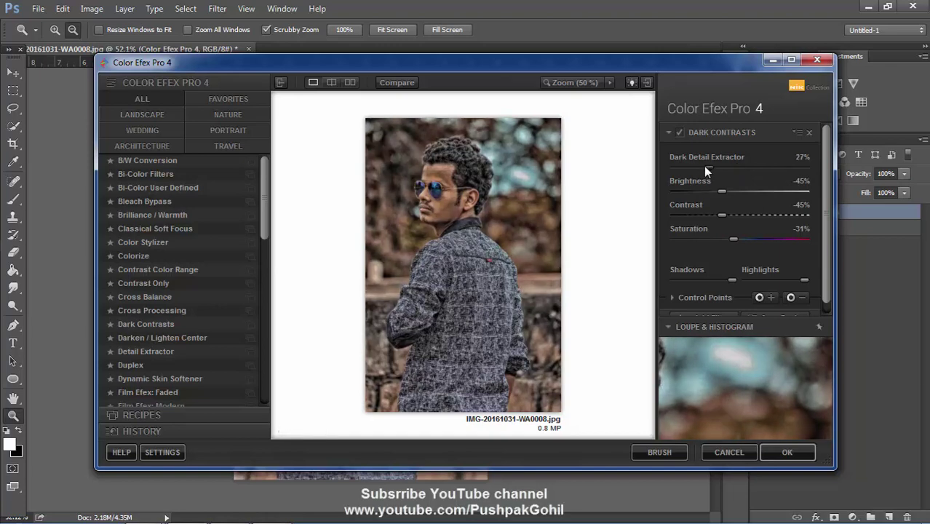
{"action": "mouse_move", "coordinate": [703, 166]}
{"action": "left_mouse_down"}
{"action": "mouse_move", "coordinate": [679, 167]}
{"action": "mouse_move", "coordinate": [688, 166]}
{"action": "left_mouse_up"}
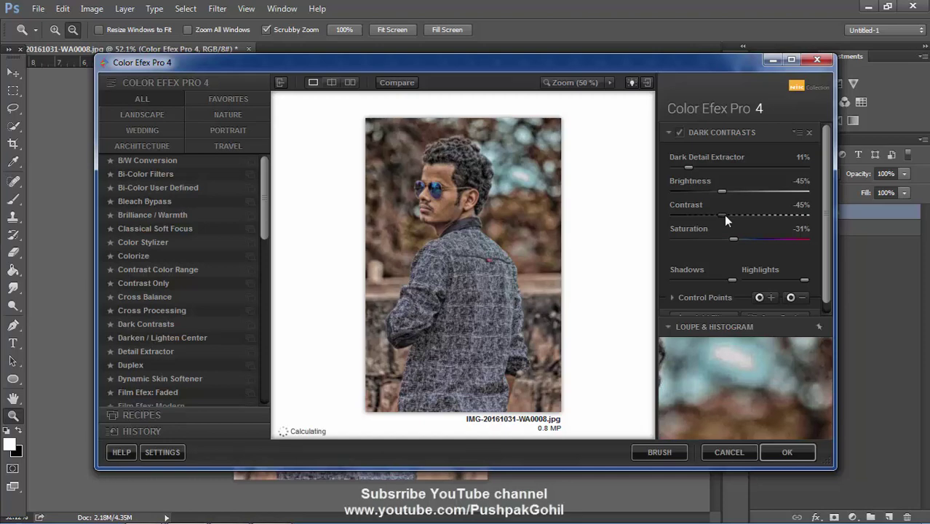
Step: Set Dark Detail Extractor near 32%, contrast -56%, brightness -55%, and apply as a new layer
{"action": "mouse_move", "coordinate": [722, 216]}
{"action": "left_mouse_down"}
{"action": "mouse_move", "coordinate": [701, 217]}
{"action": "mouse_move", "coordinate": [776, 216]}
{"action": "mouse_move", "coordinate": [713, 215]}
{"action": "mouse_move", "coordinate": [724, 216]}
{"action": "left_mouse_up"}
{"action": "left_click", "coordinate": [716, 167]}
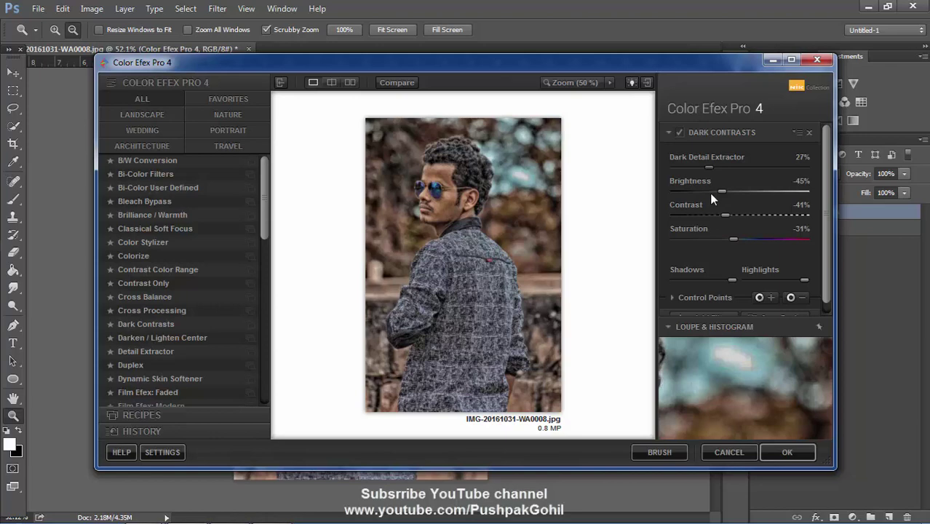
{"action": "left_click_drag", "start_coordinate": [716, 191], "coordinate": [722, 192]}
{"action": "left_click", "coordinate": [713, 192]}
{"action": "left_click", "coordinate": [777, 453]}
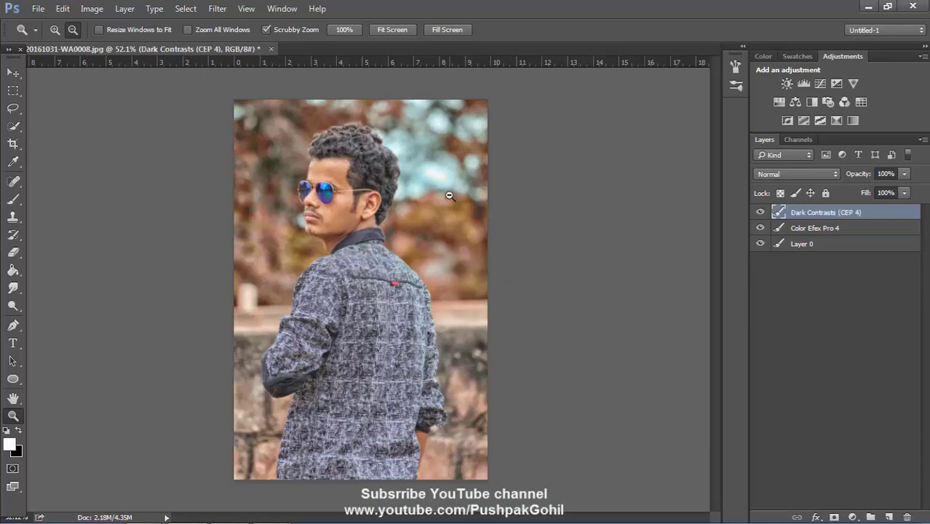
Step: Quick-select the man's face and the gap beside his hand, subtracting strays and using a 14 px brush
{"action": "left_click_drag", "start_coordinate": [389, 117], "coordinate": [428, 131]}
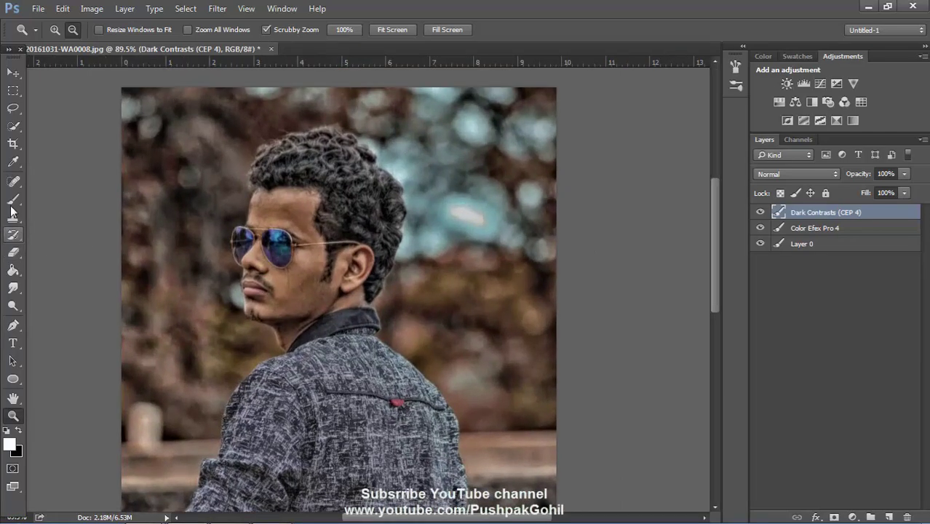
{"action": "left_click", "coordinate": [14, 127]}
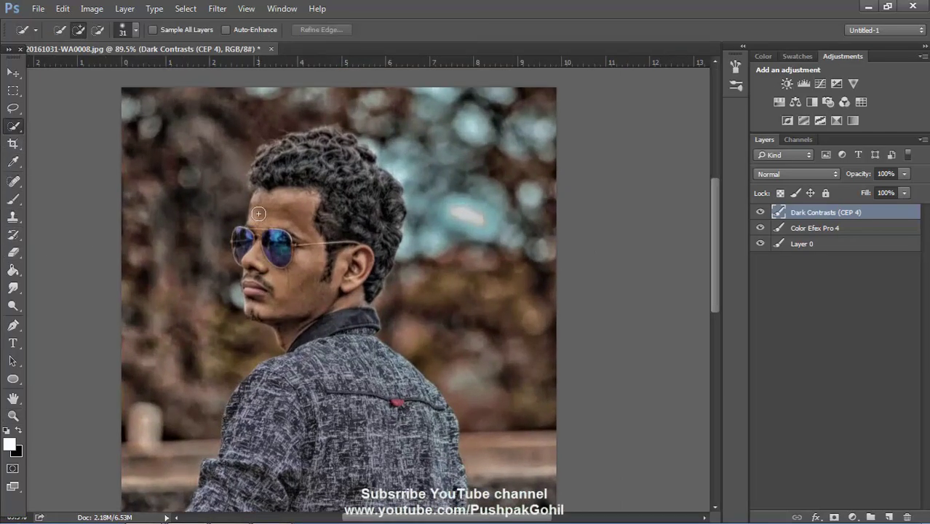
{"action": "mouse_move", "coordinate": [270, 210]}
{"action": "left_mouse_down"}
{"action": "mouse_move", "coordinate": [277, 247]}
{"action": "mouse_move", "coordinate": [305, 279]}
{"action": "mouse_move", "coordinate": [250, 273]}
{"action": "mouse_move", "coordinate": [291, 277]}
{"action": "mouse_move", "coordinate": [255, 305]}
{"action": "mouse_move", "coordinate": [342, 298]}
{"action": "mouse_move", "coordinate": [309, 211]}
{"action": "left_mouse_up"}
{"action": "left_click_drag", "start_coordinate": [713, 251], "coordinate": [714, 342]}
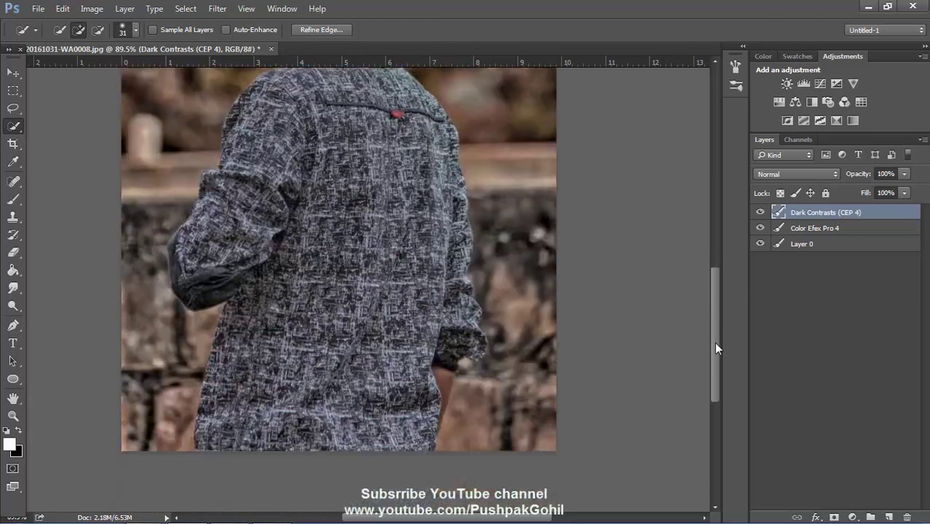
{"action": "mouse_move", "coordinate": [439, 424]}
{"action": "left_mouse_down"}
{"action": "mouse_move", "coordinate": [487, 430]}
{"action": "mouse_move", "coordinate": [434, 358]}
{"action": "mouse_move", "coordinate": [458, 365]}
{"action": "mouse_move", "coordinate": [470, 386]}
{"action": "mouse_move", "coordinate": [456, 434]}
{"action": "mouse_move", "coordinate": [462, 381]}
{"action": "mouse_move", "coordinate": [448, 438]}
{"action": "left_mouse_up"}
{"action": "key", "text": "alt"}
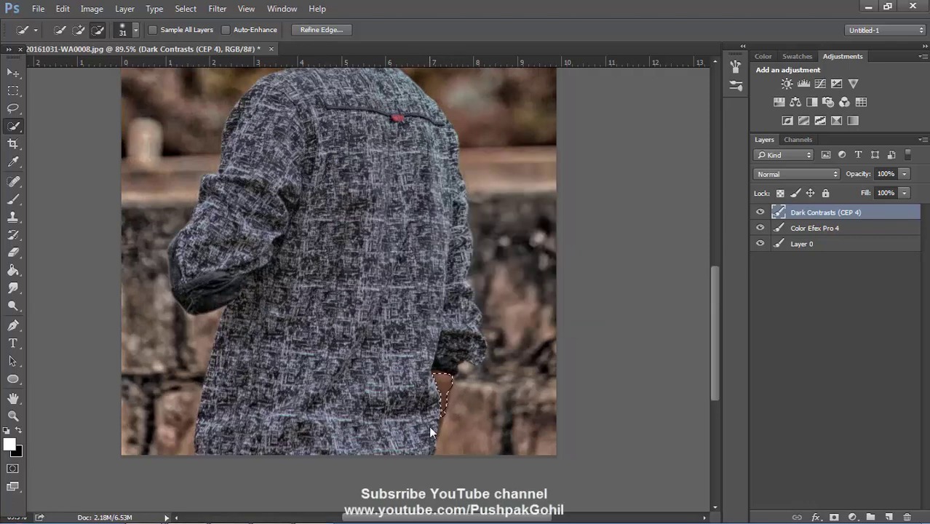
{"action": "left_click", "coordinate": [79, 29]}
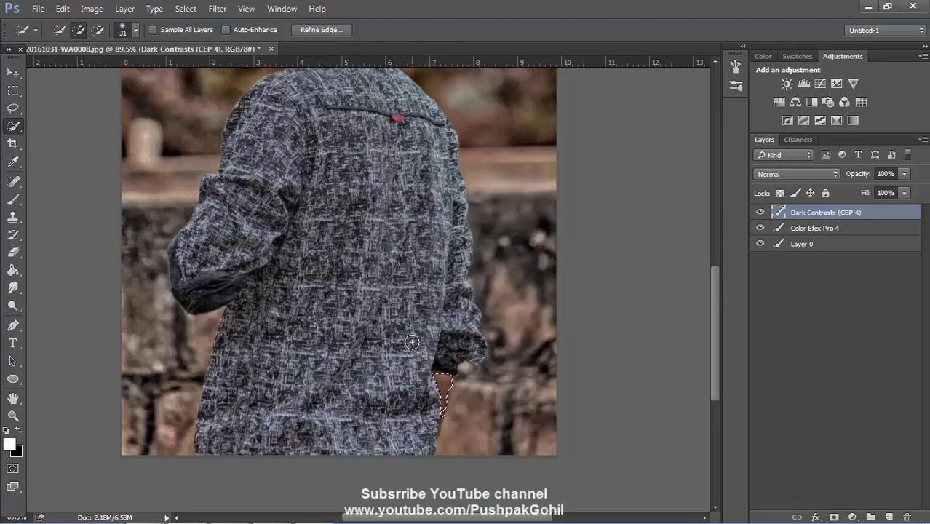
{"action": "left_click", "coordinate": [135, 30]}
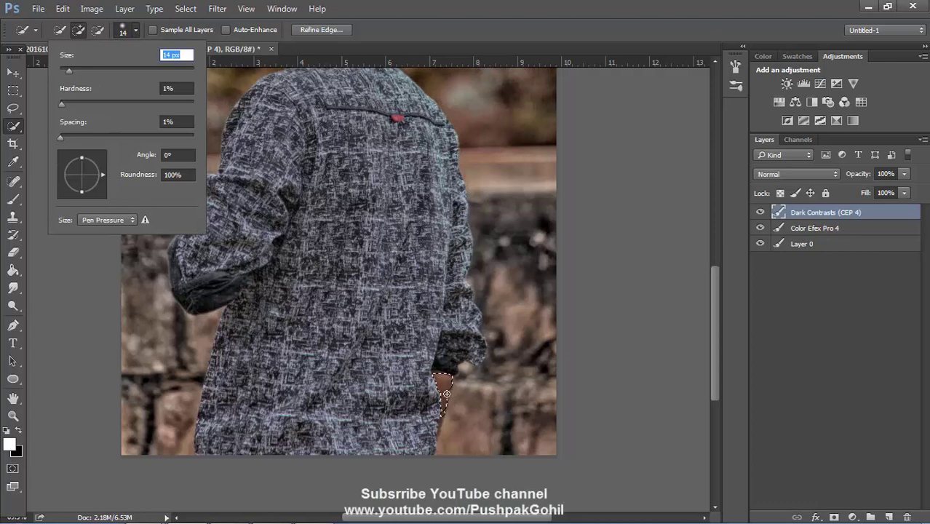
{"action": "key", "text": "e"}
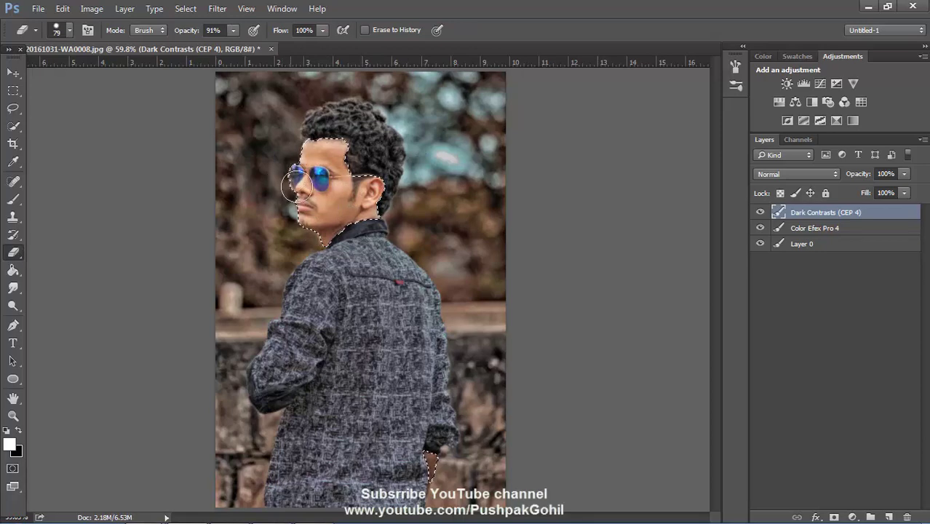
Step: Erase the harsh texture around the hand, make the surround dark gray, and deselect
{"action": "left_click_drag", "start_coordinate": [436, 453], "coordinate": [430, 475]}
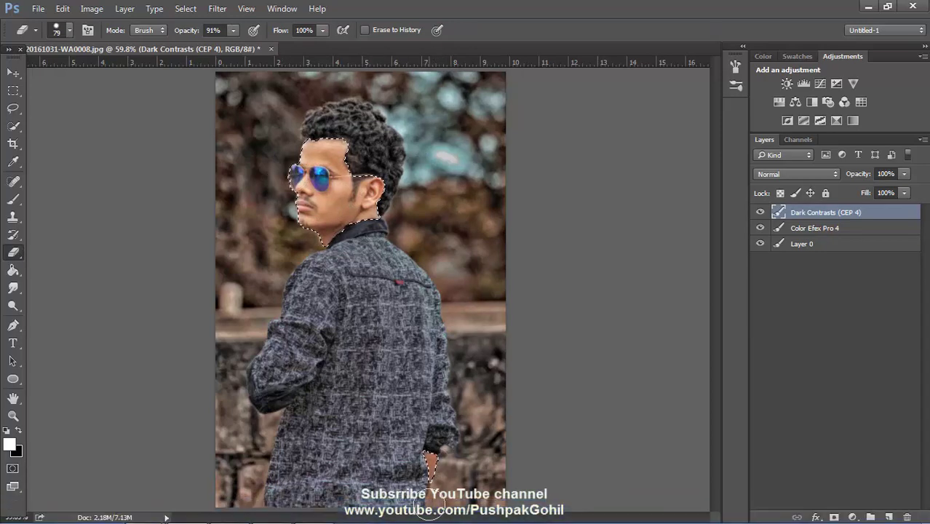
{"action": "left_click", "coordinate": [13, 126]}
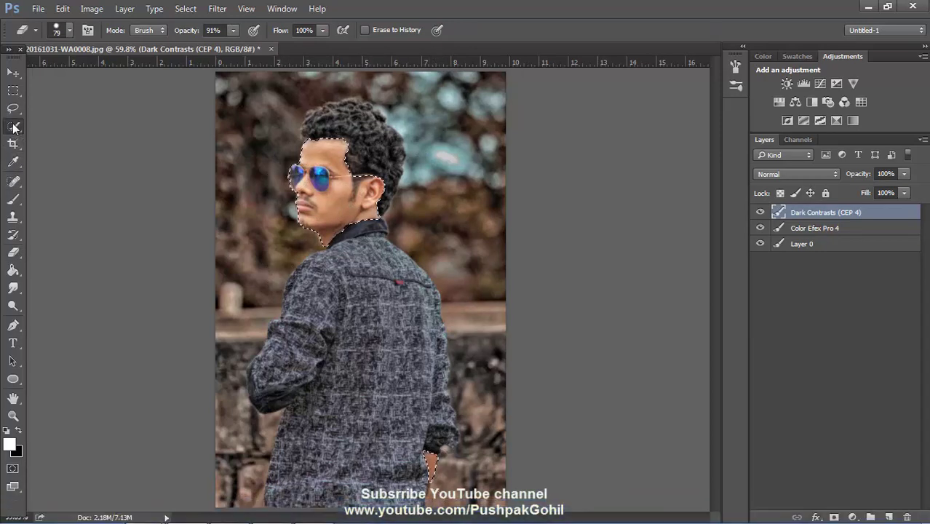
{"action": "right_click", "coordinate": [189, 131]}
{"action": "left_click", "coordinate": [207, 169]}
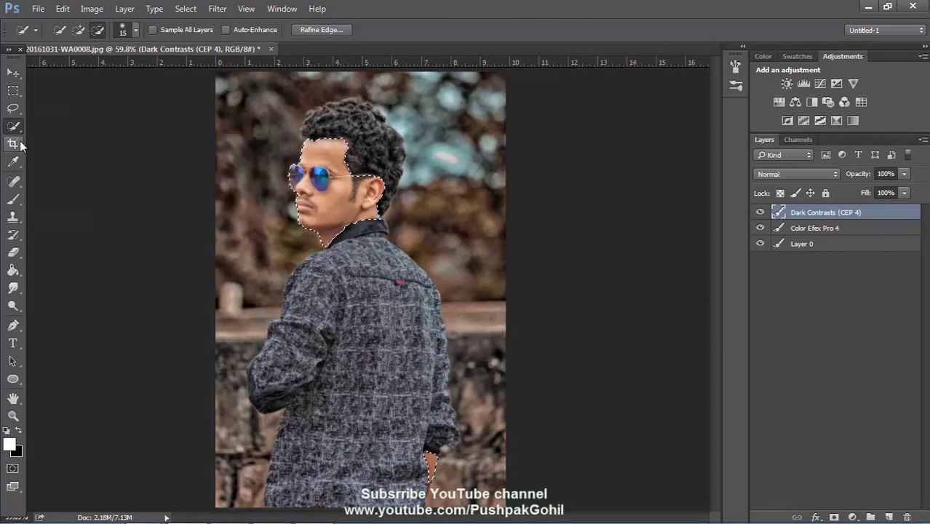
{"action": "right_click", "coordinate": [263, 143]}
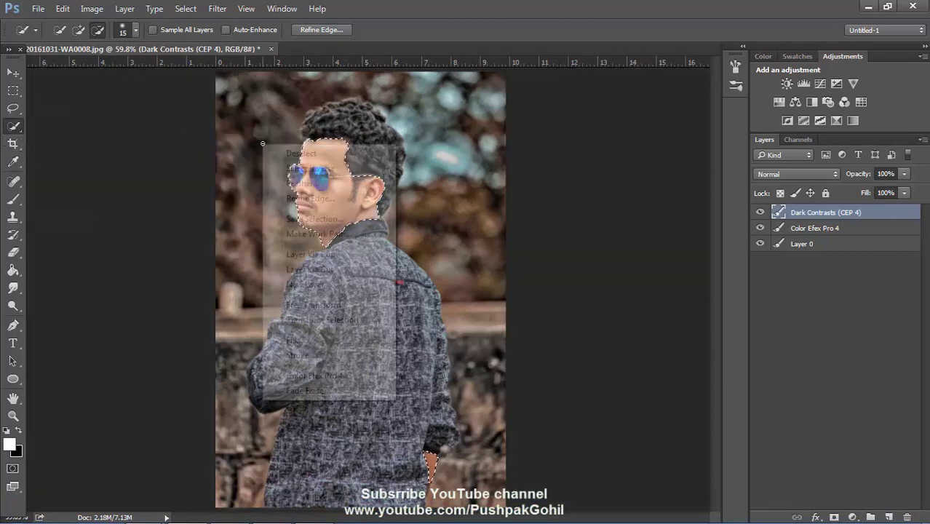
{"action": "left_click", "coordinate": [307, 154]}
{"action": "key", "text": "z"}
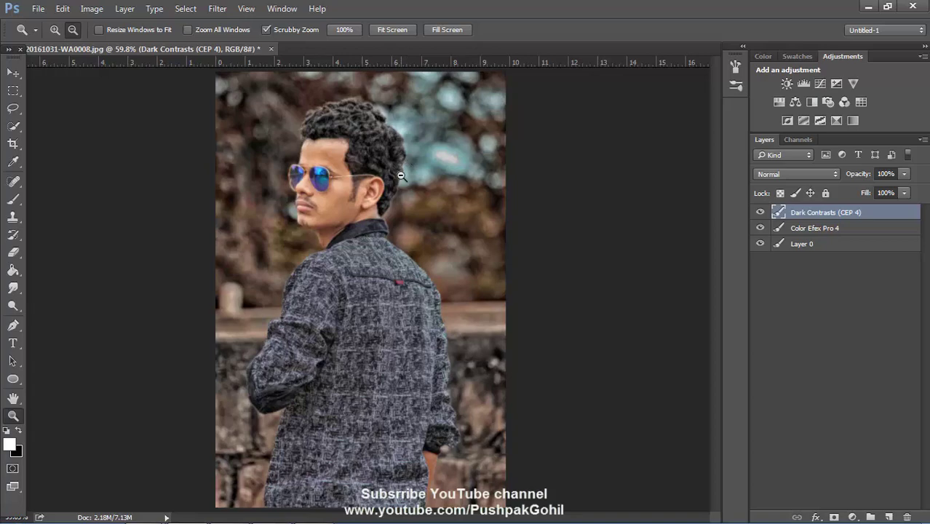
{"action": "left_click_drag", "start_coordinate": [401, 175], "coordinate": [338, 167]}
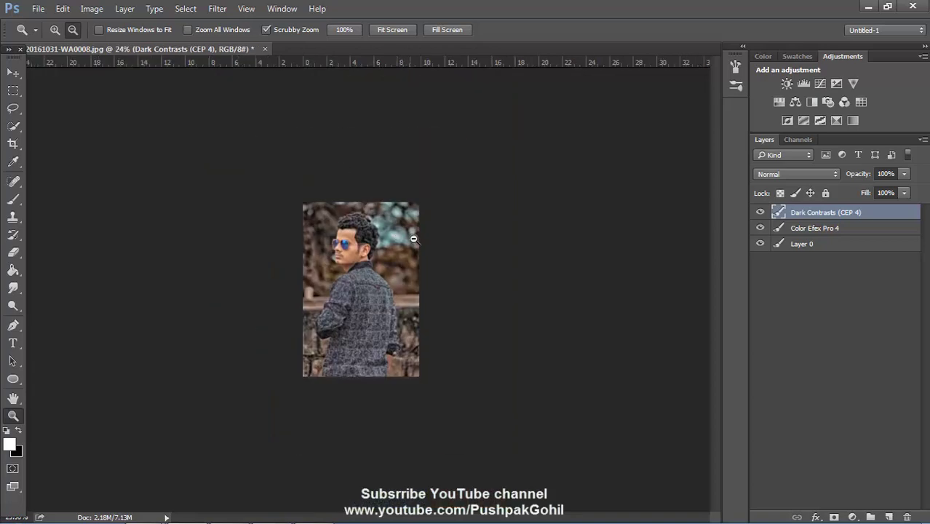
{"action": "mouse_move", "coordinate": [418, 259]}
{"action": "left_mouse_down"}
{"action": "mouse_move", "coordinate": [453, 372]}
{"action": "mouse_move", "coordinate": [433, 216]}
{"action": "left_mouse_up"}
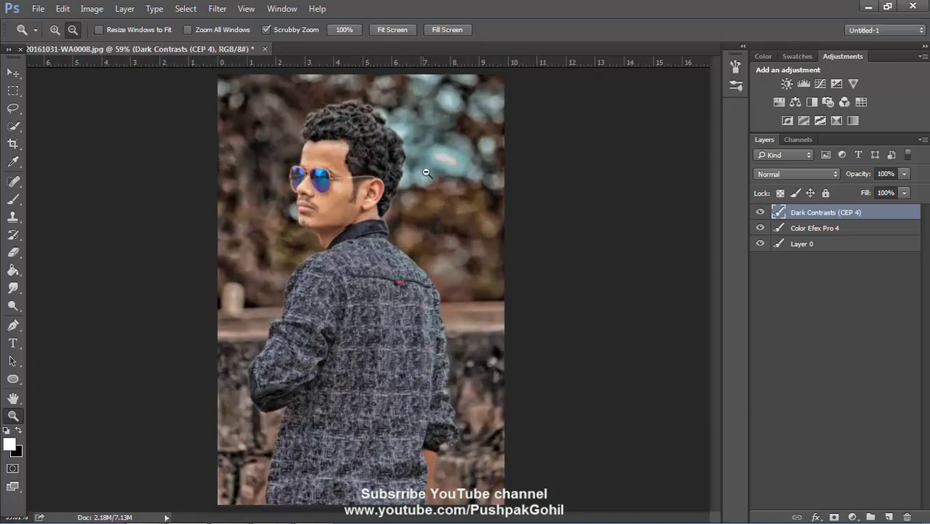
{"action": "left_click", "coordinate": [405, 29]}
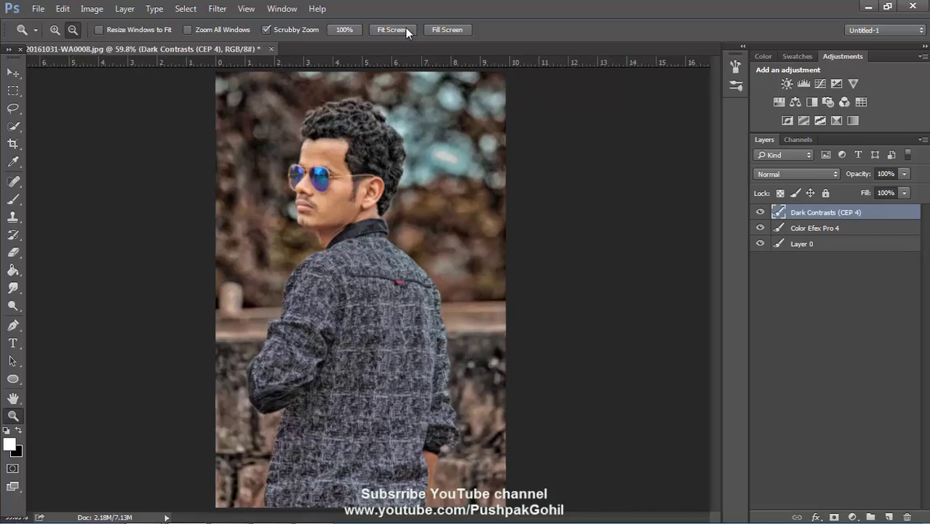
Step: Apply Image with Multiply blending to darken the Dark Contrasts layer
{"action": "left_click", "coordinate": [85, 9]}
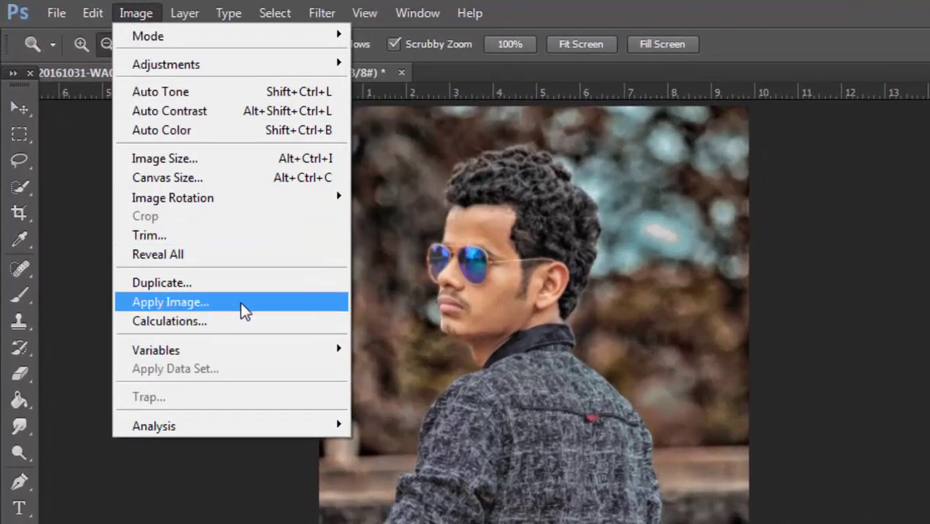
{"action": "left_click", "coordinate": [240, 301]}
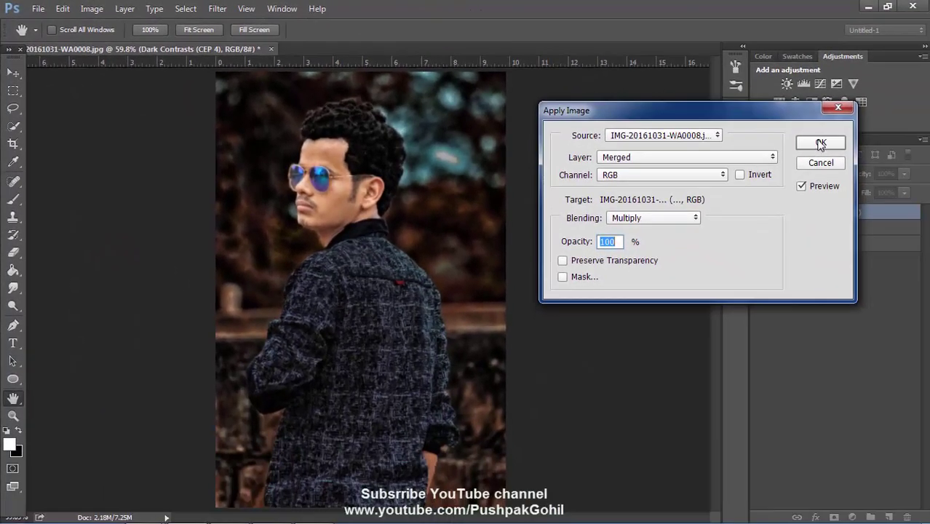
{"action": "left_click", "coordinate": [820, 144]}
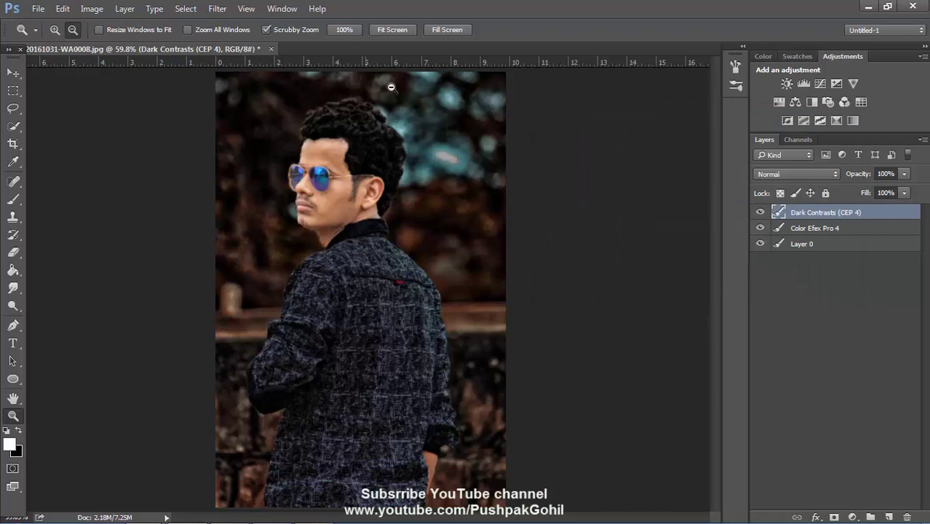
{"action": "left_click_drag", "start_coordinate": [391, 87], "coordinate": [375, 83]}
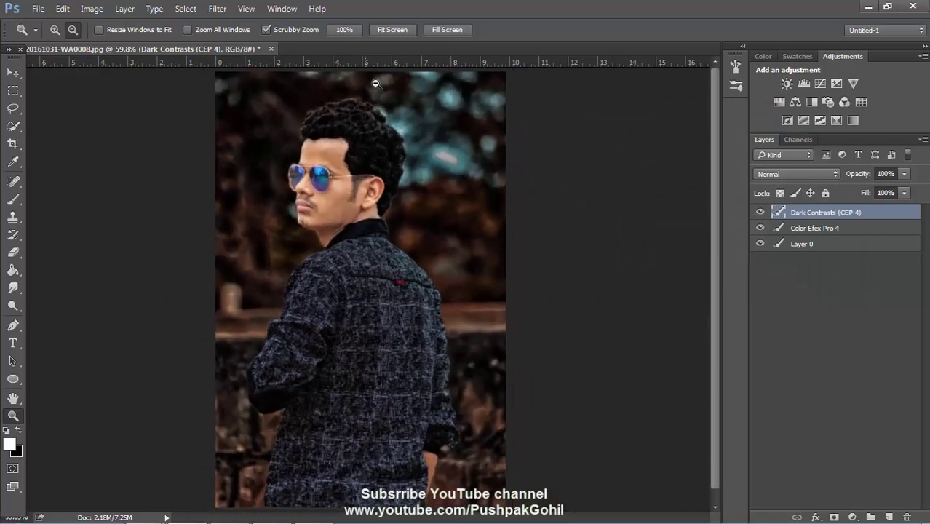
Step: Quick-select the man's hair from the top across the whole head
{"action": "left_click", "coordinate": [9, 131]}
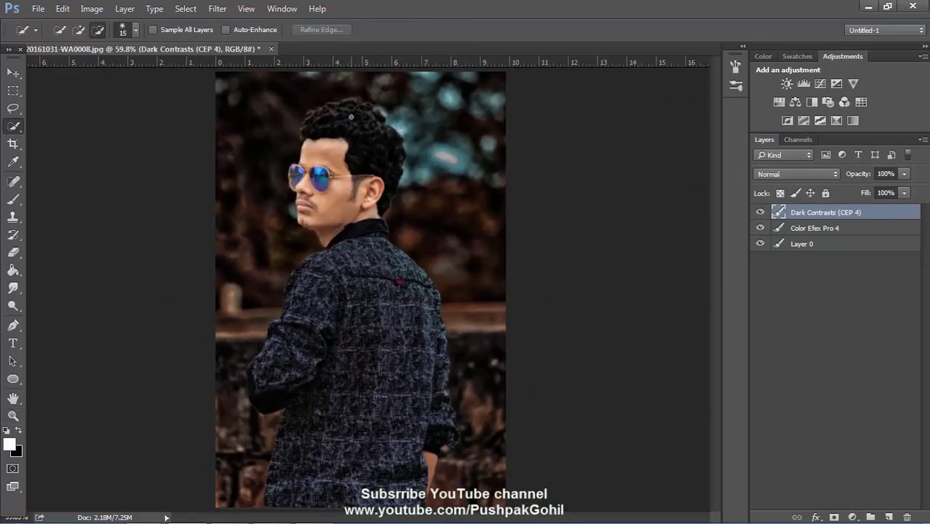
{"action": "mouse_move", "coordinate": [354, 118]}
{"action": "left_mouse_down"}
{"action": "mouse_move", "coordinate": [379, 128]}
{"action": "mouse_move", "coordinate": [390, 115]}
{"action": "mouse_move", "coordinate": [323, 112]}
{"action": "left_mouse_up"}
{"action": "left_click", "coordinate": [79, 29]}
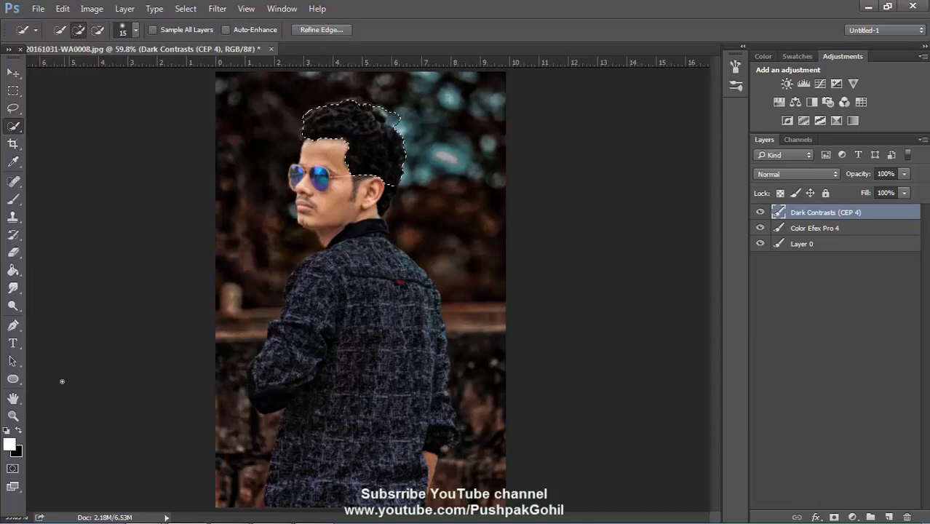
{"action": "left_click", "coordinate": [13, 416]}
{"action": "scroll", "coordinate": [197, 231], "scroll_direction": "down", "scroll_amount": 3}
{"action": "scroll", "coordinate": [364, 168], "scroll_direction": "down", "scroll_amount": 1}
{"action": "key", "text": "w"}
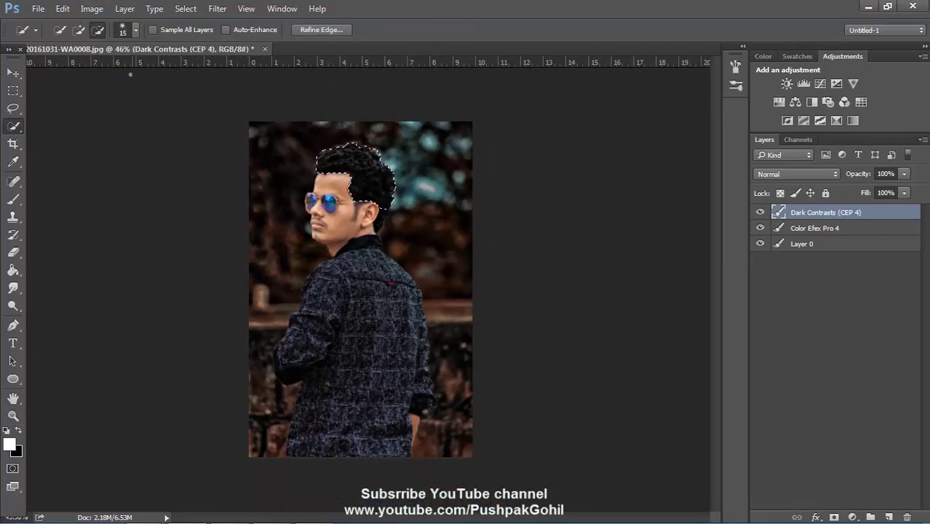
{"action": "key", "text": "alt"}
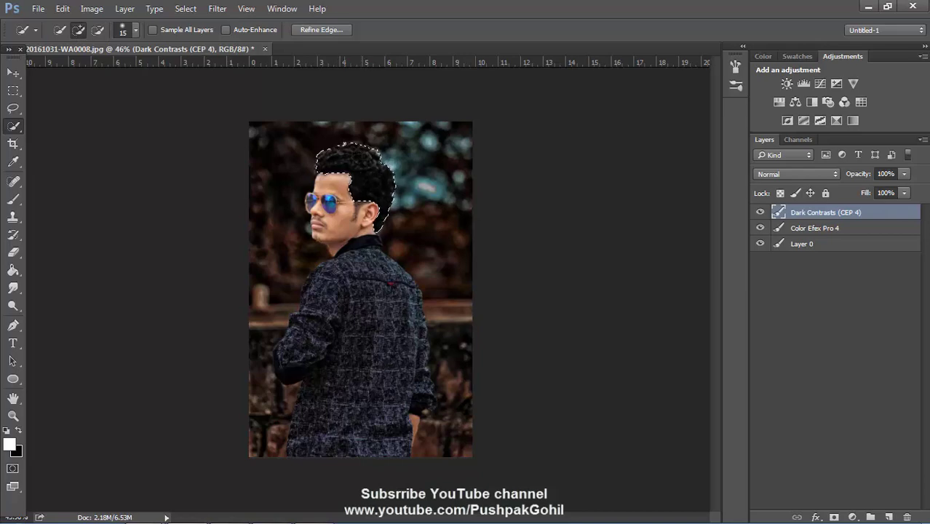
Step: Refine the edge of the hair selection along its top and apply it
{"action": "left_click", "coordinate": [321, 29]}
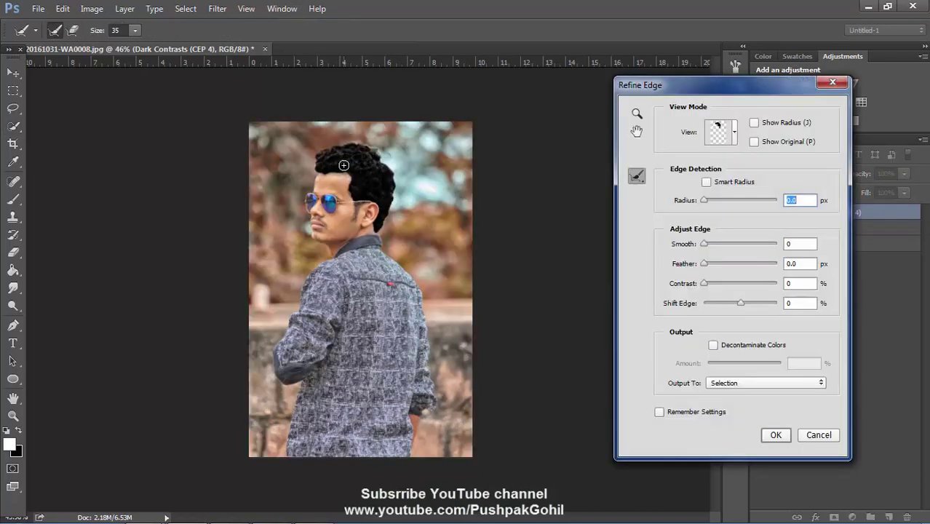
{"action": "left_click", "coordinate": [817, 434]}
{"action": "left_click", "coordinate": [321, 29]}
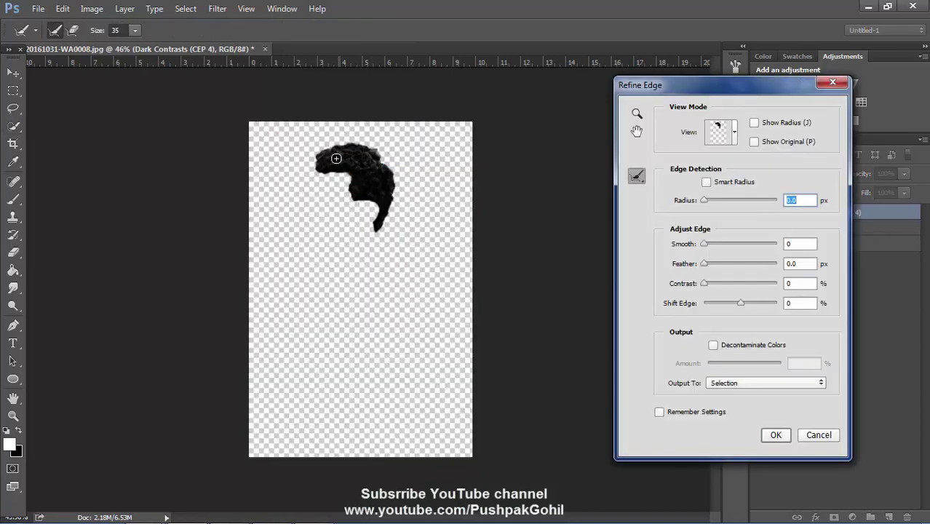
{"action": "left_click_drag", "start_coordinate": [339, 137], "coordinate": [466, 169]}
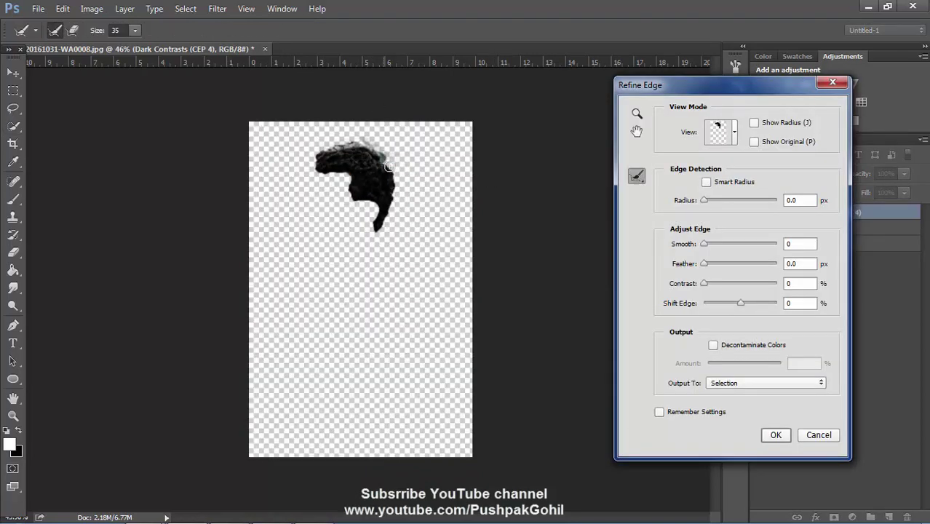
{"action": "left_click", "coordinate": [776, 435]}
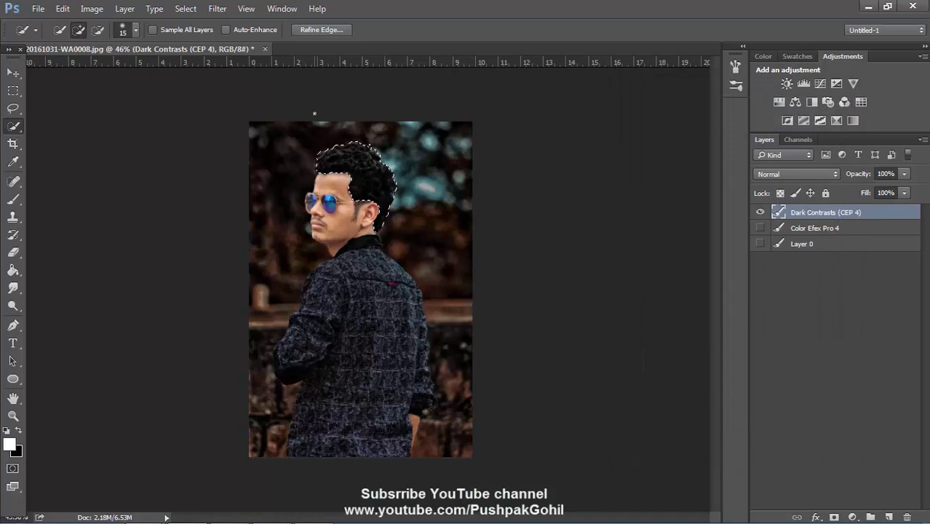
Step: Erase the selected hair with a 69 px eraser at 37% opacity and show the Color Efex Pro 4 layer
{"action": "key", "text": "e"}
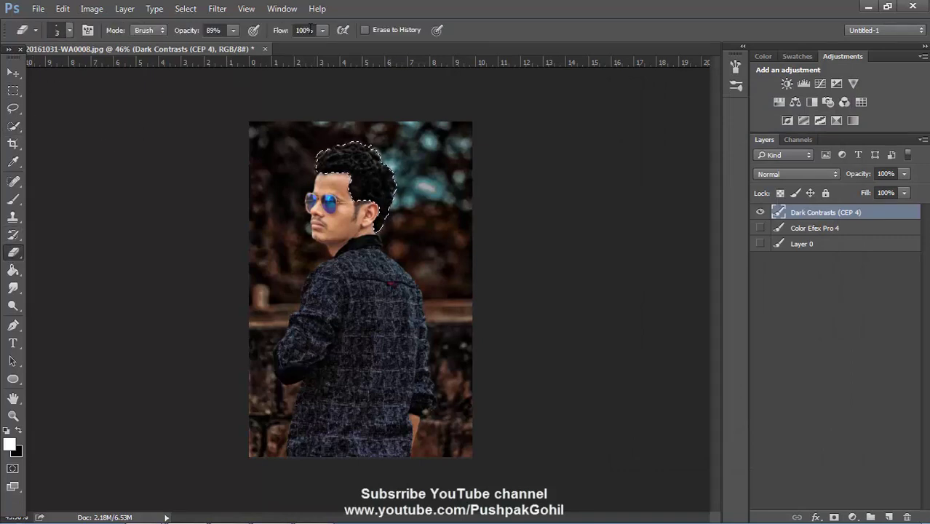
{"action": "left_click", "coordinate": [233, 29]}
{"action": "left_click_drag", "start_coordinate": [234, 45], "coordinate": [197, 50]}
{"action": "left_click", "coordinate": [57, 30]}
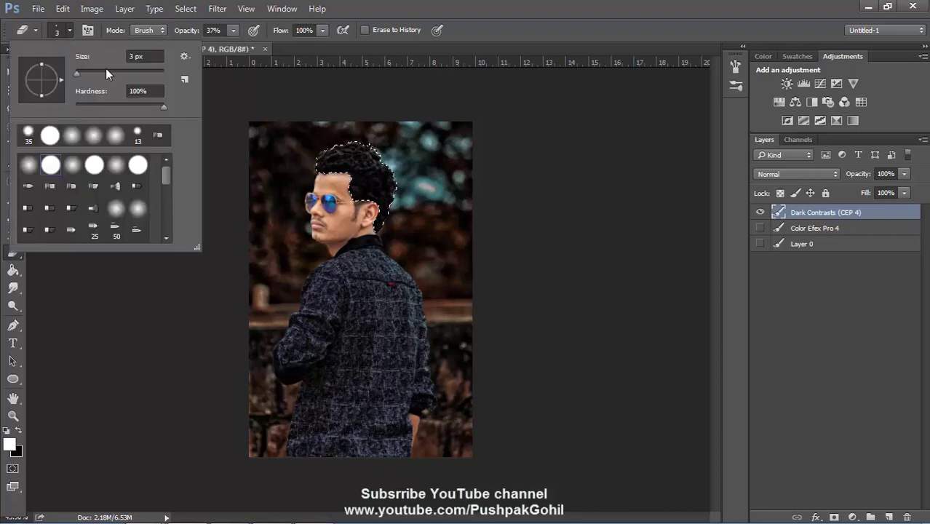
{"action": "left_click_drag", "start_coordinate": [67, 74], "coordinate": [106, 73]}
{"action": "mouse_move", "coordinate": [299, 141]}
{"action": "left_mouse_down"}
{"action": "mouse_move", "coordinate": [349, 156]}
{"action": "mouse_move", "coordinate": [325, 149]}
{"action": "mouse_move", "coordinate": [374, 209]}
{"action": "left_mouse_up"}
{"action": "left_click", "coordinate": [62, 8]}
{"action": "left_click", "coordinate": [73, 22]}
{"action": "left_click", "coordinate": [759, 228]}
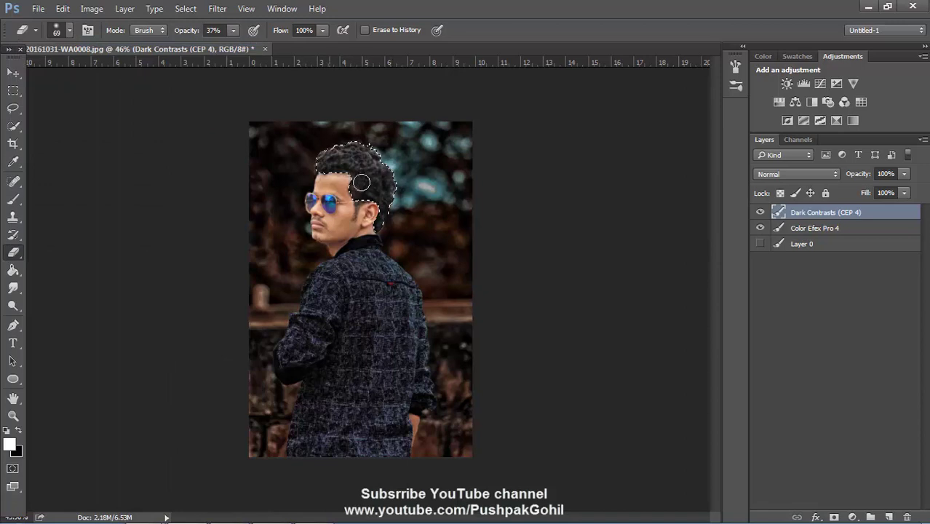
Step: Clear the hair selection and quick-select the jacket, adding and subtracting areas at 59% zoom
{"action": "key", "text": "w"}
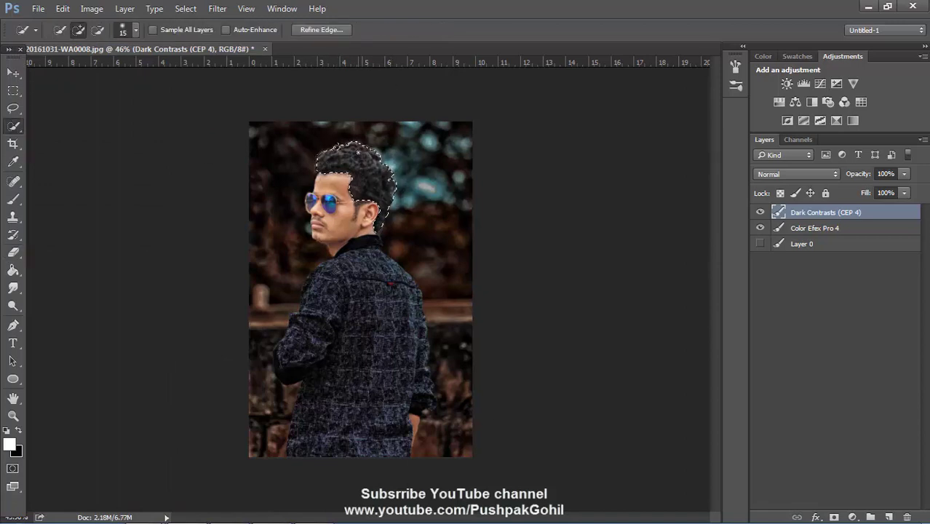
{"action": "key", "text": "ctrl+d"}
{"action": "left_click_drag", "start_coordinate": [355, 331], "coordinate": [328, 430]}
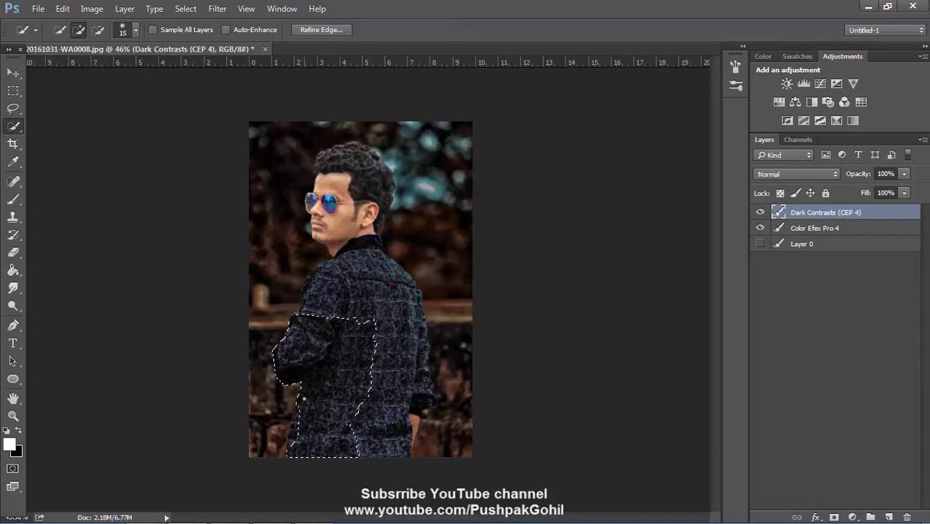
{"action": "mouse_move", "coordinate": [378, 313]}
{"action": "left_mouse_down"}
{"action": "mouse_move", "coordinate": [390, 436]}
{"action": "mouse_move", "coordinate": [415, 389]}
{"action": "mouse_move", "coordinate": [420, 399]}
{"action": "left_mouse_up"}
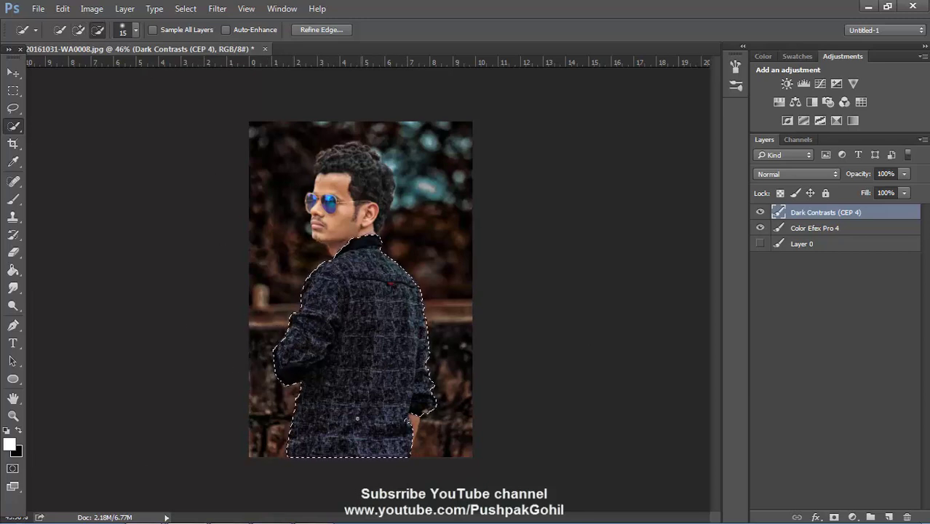
{"action": "key", "text": "alt"}
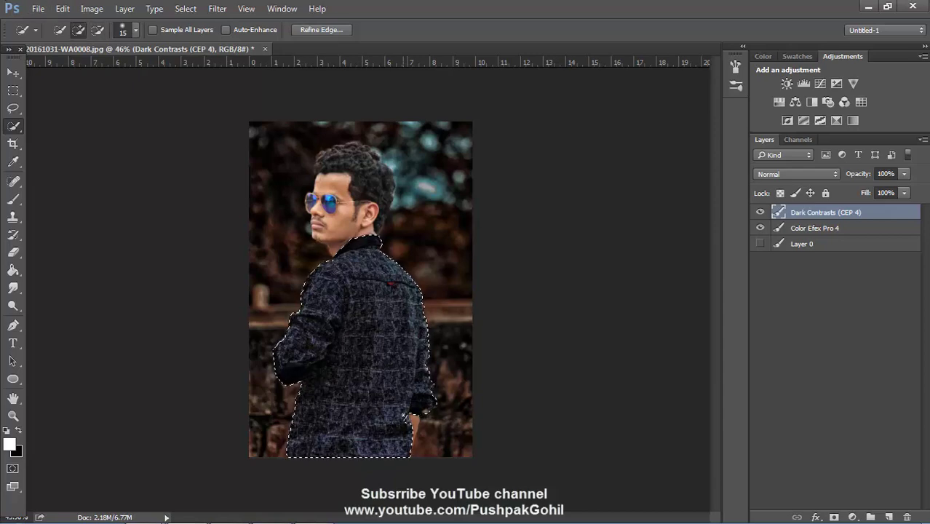
{"action": "left_click", "coordinate": [13, 416]}
{"action": "left_click_drag", "start_coordinate": [296, 239], "coordinate": [170, 208]}
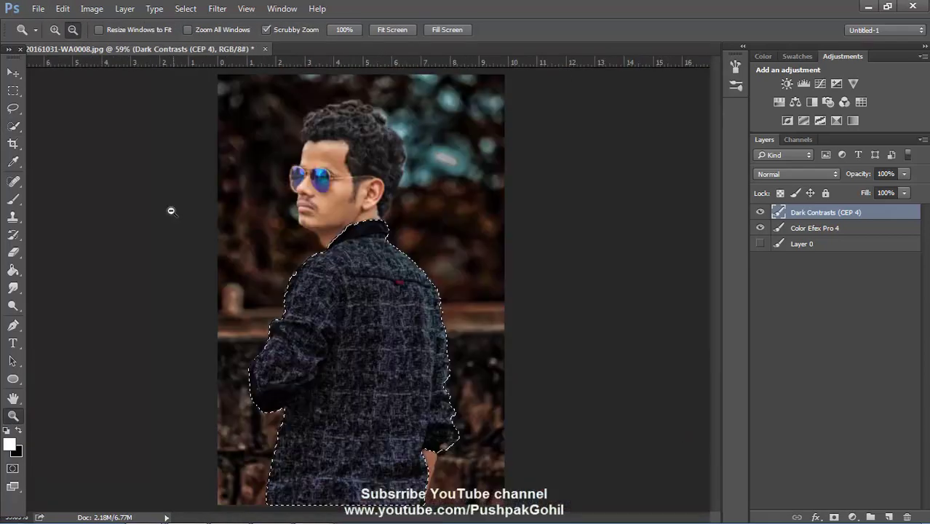
{"action": "left_click", "coordinate": [13, 126]}
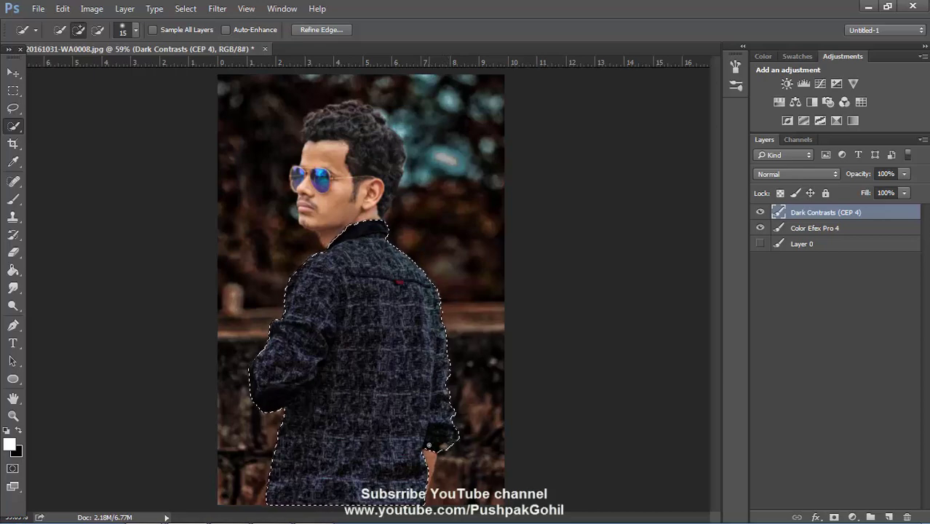
{"action": "key", "text": "alt"}
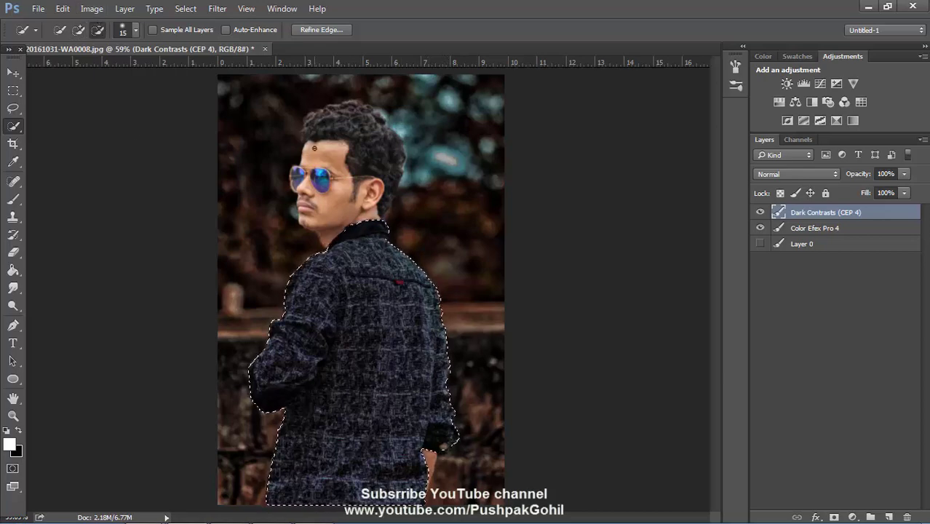
Step: Set the eraser to 96 px and make a trial pass over the jacket, then undo it
{"action": "left_click", "coordinate": [10, 254]}
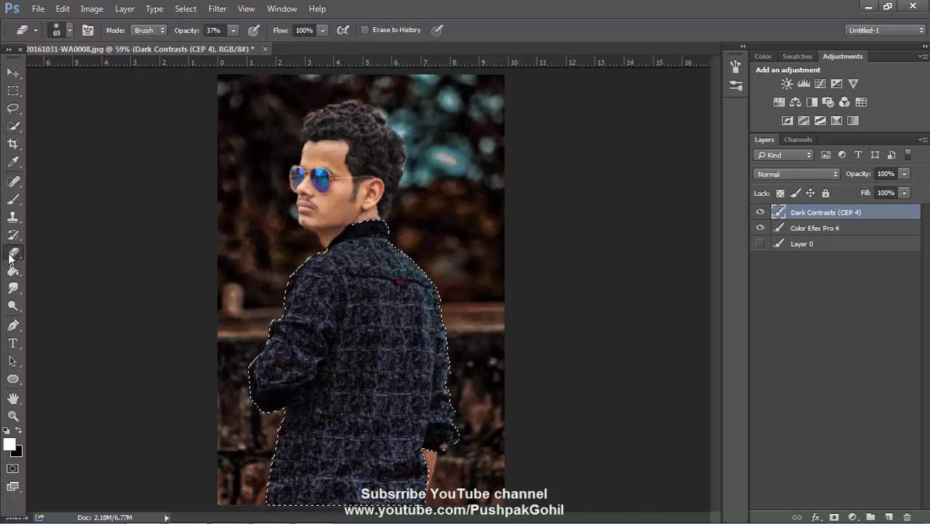
{"action": "left_click", "coordinate": [70, 30]}
{"action": "left_click_drag", "start_coordinate": [117, 72], "coordinate": [139, 72]}
{"action": "key", "text": "Return"}
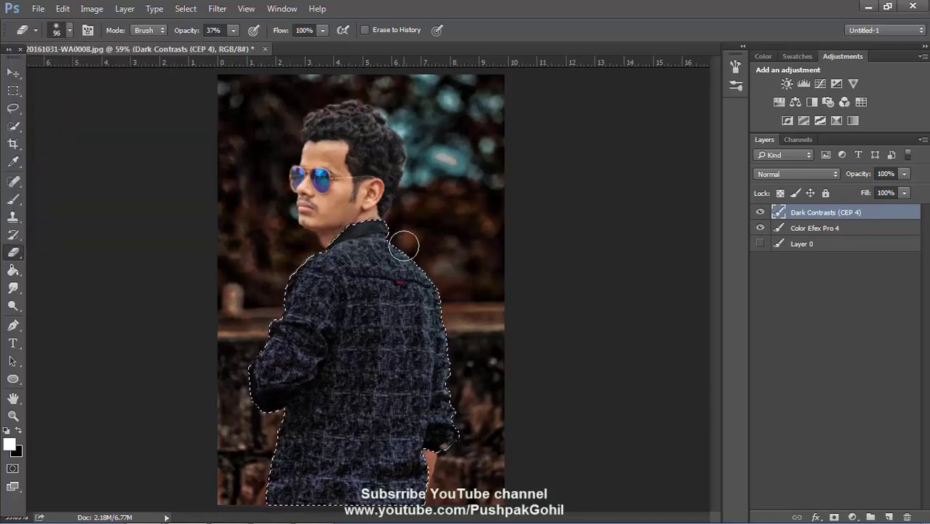
{"action": "mouse_move", "coordinate": [405, 241]}
{"action": "left_mouse_down"}
{"action": "mouse_move", "coordinate": [410, 259]}
{"action": "mouse_move", "coordinate": [239, 473]}
{"action": "mouse_move", "coordinate": [452, 473]}
{"action": "left_mouse_up"}
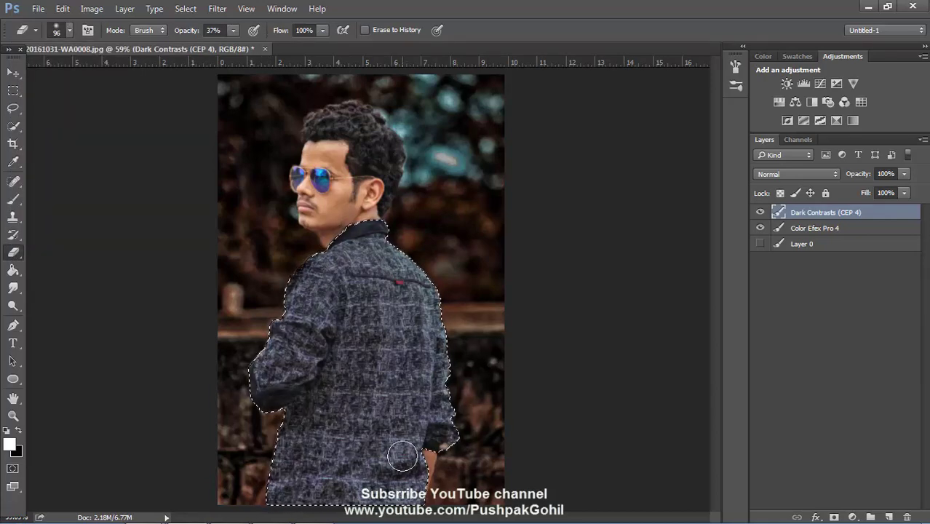
{"action": "left_click", "coordinate": [63, 8]}
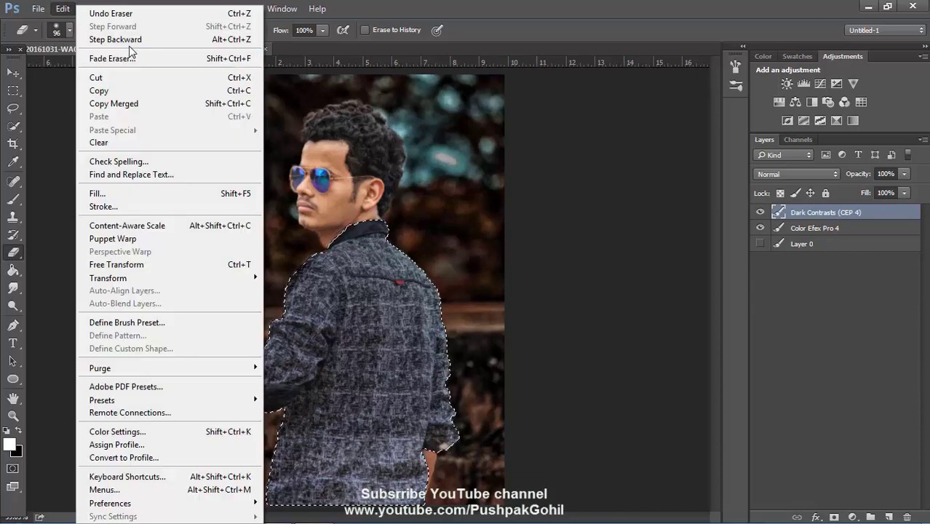
{"action": "left_click", "coordinate": [128, 39]}
{"action": "key", "text": "F5"}
{"action": "key", "text": "F5"}
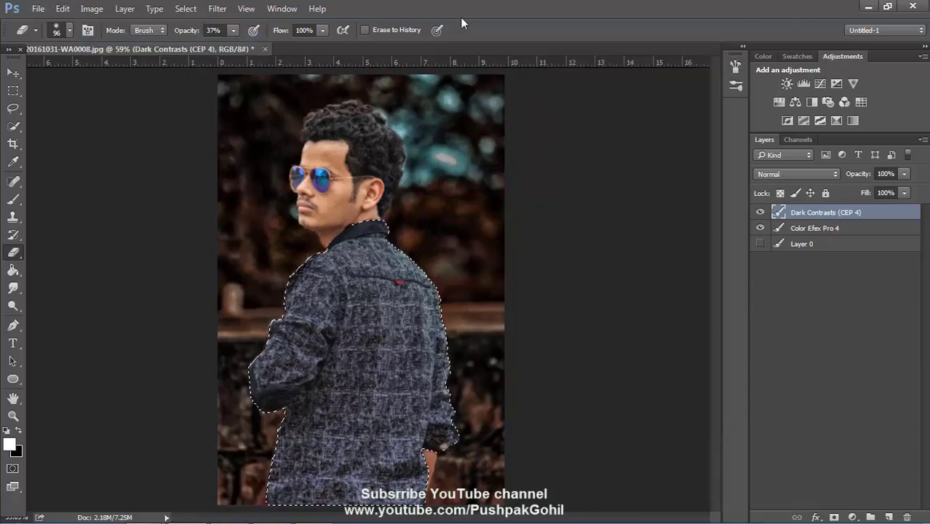
{"action": "left_click", "coordinate": [62, 8]}
{"action": "left_click", "coordinate": [94, 51]}
Step: Erase across the upper and lower jacket to lighten its texture, then fit the photo to the window
{"action": "mouse_move", "coordinate": [317, 245]}
{"action": "left_mouse_down"}
{"action": "mouse_move", "coordinate": [320, 291]}
{"action": "mouse_move", "coordinate": [363, 316]}
{"action": "mouse_move", "coordinate": [443, 302]}
{"action": "mouse_move", "coordinate": [433, 514]}
{"action": "left_mouse_up"}
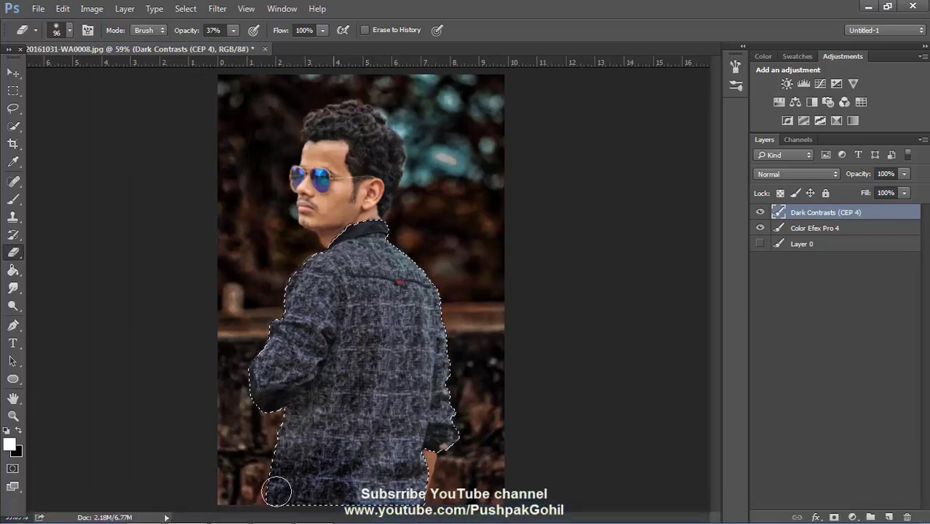
{"action": "mouse_move", "coordinate": [277, 488]}
{"action": "left_mouse_down"}
{"action": "mouse_move", "coordinate": [348, 447]}
{"action": "mouse_move", "coordinate": [358, 388]}
{"action": "left_mouse_up"}
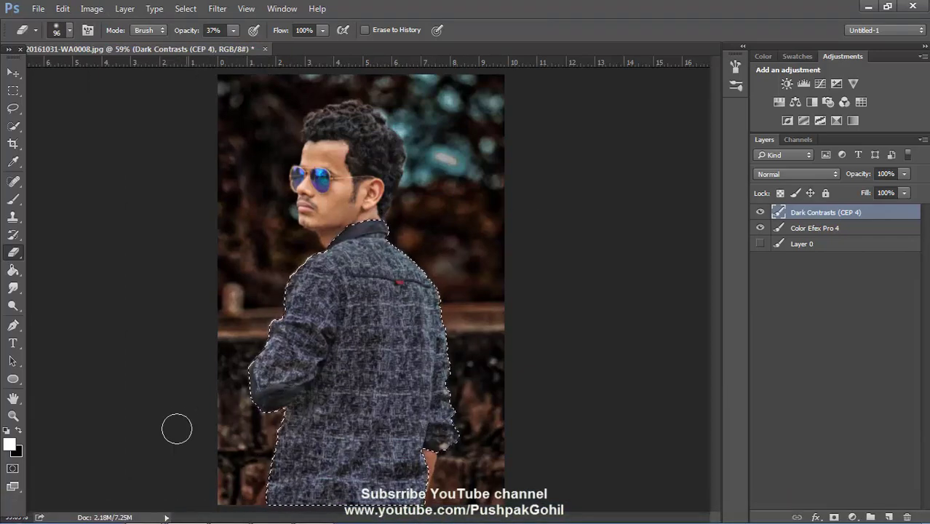
{"action": "left_click", "coordinate": [13, 415]}
{"action": "left_click_drag", "start_coordinate": [403, 73], "coordinate": [117, 155]}
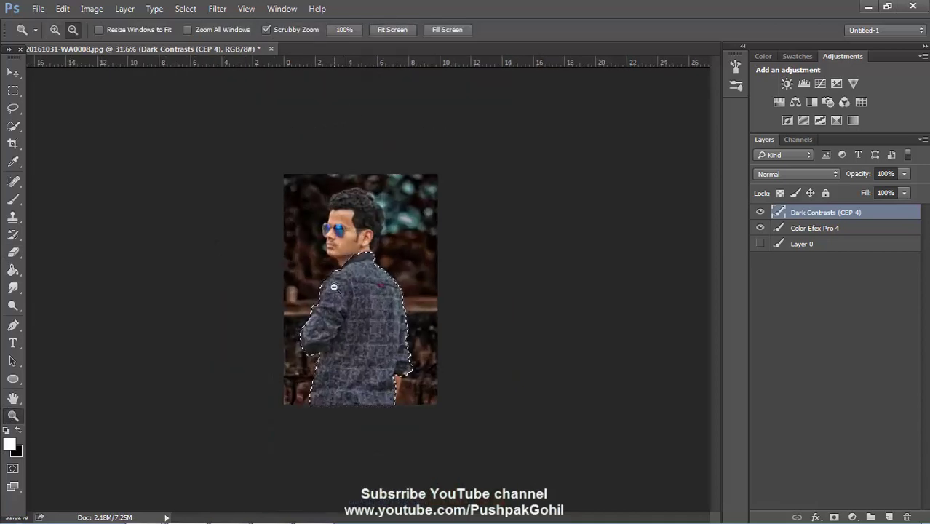
{"action": "left_click", "coordinate": [386, 32]}
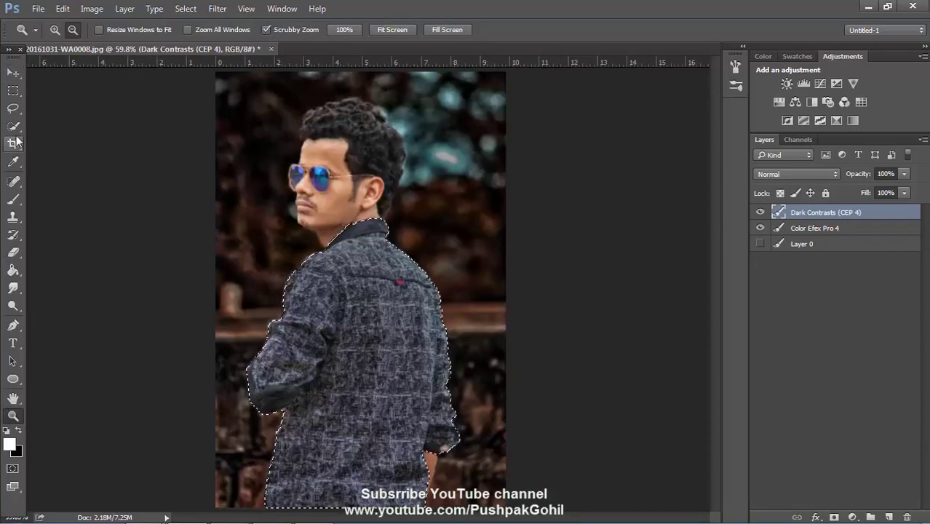
{"action": "left_click", "coordinate": [13, 126]}
Step: Clear the jacket selection, zoom out to the whole photo, and set Quick Selection size to 71
{"action": "key", "text": "ctrl+d"}
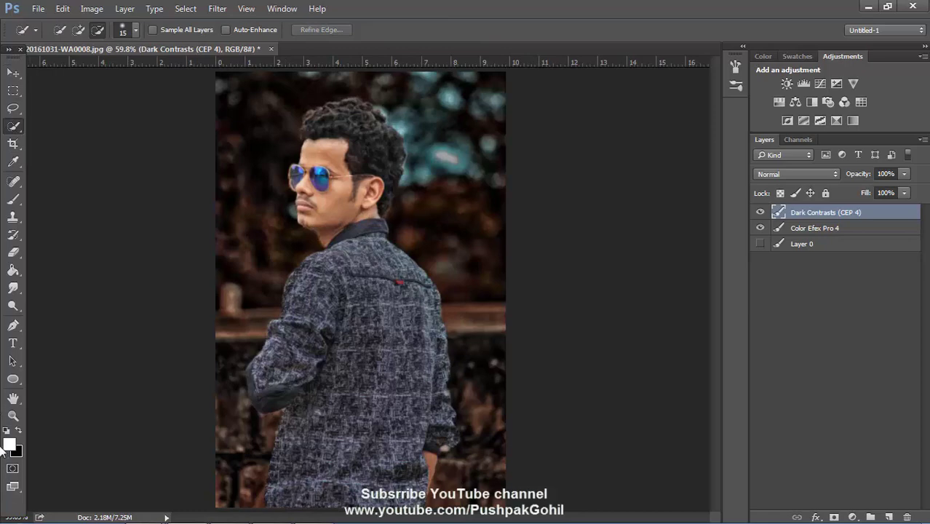
{"action": "left_click", "coordinate": [13, 415]}
{"action": "left_click_drag", "start_coordinate": [313, 186], "coordinate": [266, 182]}
{"action": "left_click", "coordinate": [13, 125]}
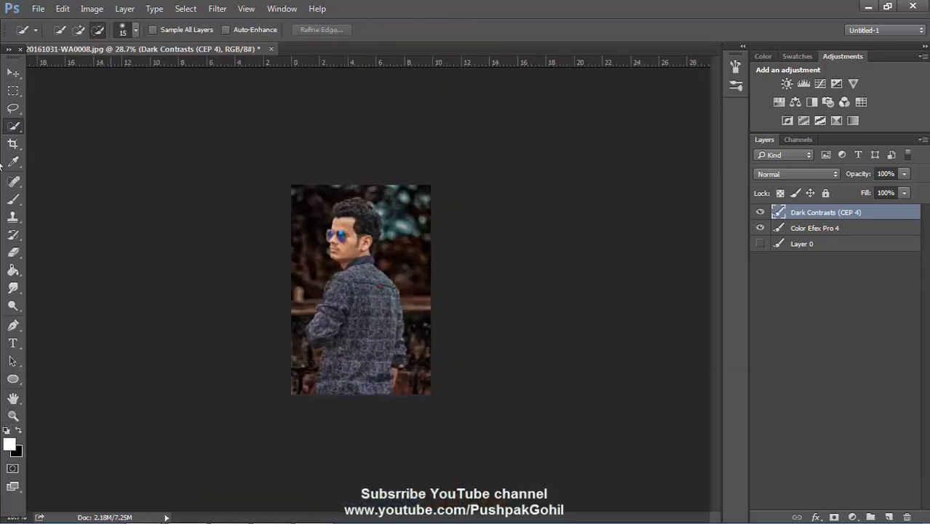
{"action": "left_click", "coordinate": [135, 29]}
{"action": "left_click_drag", "start_coordinate": [70, 67], "coordinate": [107, 67]}
{"action": "key", "text": "Return"}
Step: Paint a selection over the dark background on both sides of the man, removing the hair
{"action": "left_click_drag", "start_coordinate": [413, 227], "coordinate": [407, 313]}
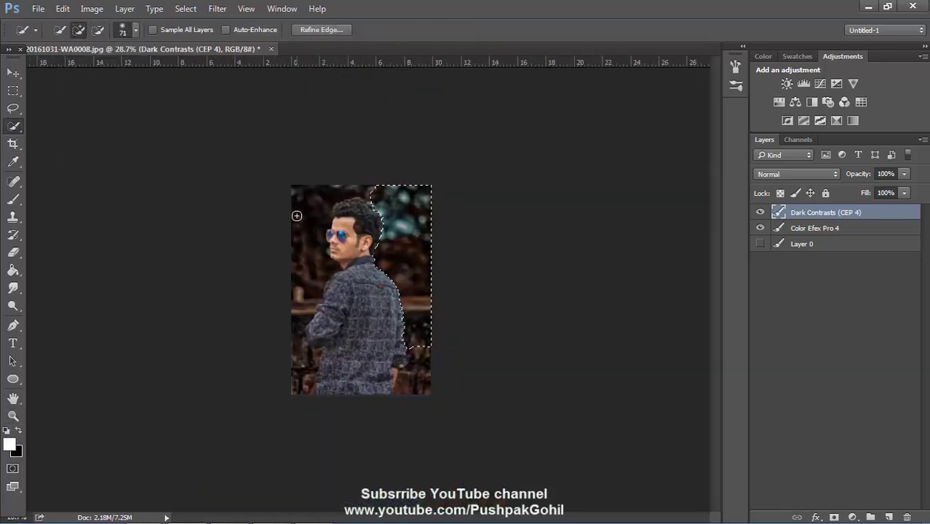
{"action": "left_click_drag", "start_coordinate": [297, 216], "coordinate": [292, 343]}
{"action": "left_click_drag", "start_coordinate": [480, 357], "coordinate": [419, 339]}
{"action": "left_click", "coordinate": [13, 416]}
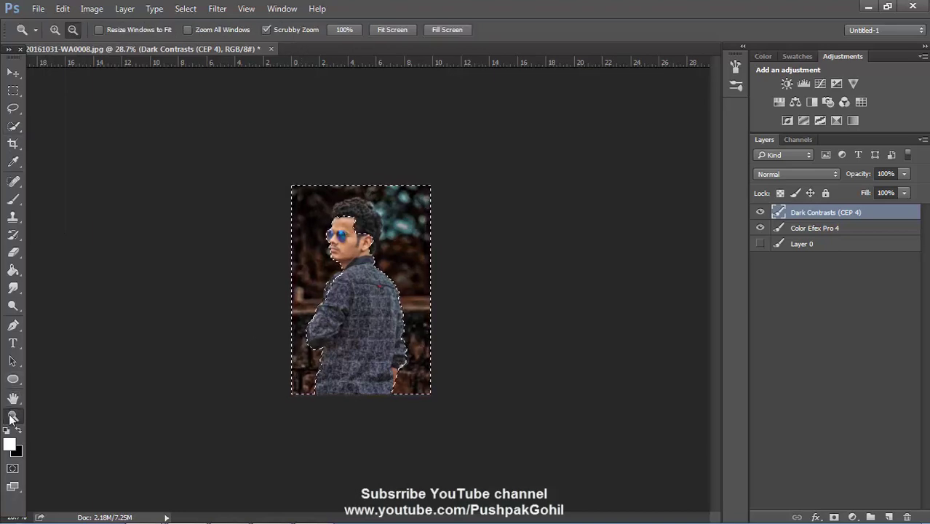
{"action": "left_click_drag", "start_coordinate": [342, 218], "coordinate": [386, 218]}
{"action": "left_click", "coordinate": [13, 125]}
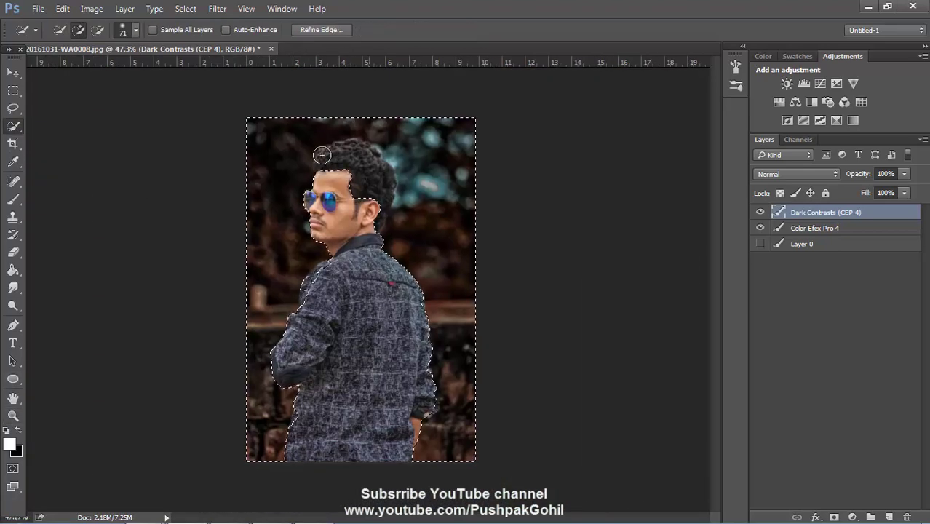
{"action": "left_click_drag", "start_coordinate": [322, 155], "coordinate": [367, 151], "text": "alt"}
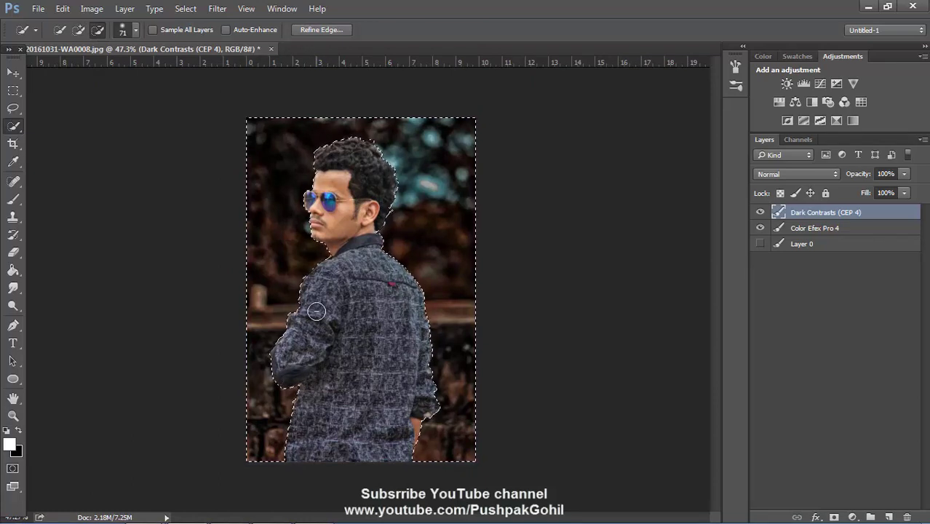
Step: Add the background edge near the neck, then cancel the Camera Raw filter without changes
{"action": "left_click", "coordinate": [78, 29]}
{"action": "left_click", "coordinate": [399, 207]}
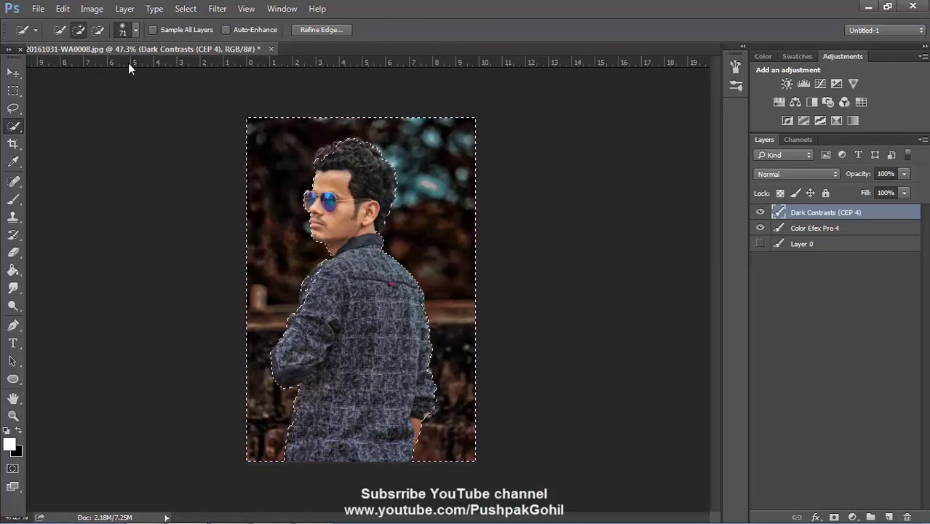
{"action": "left_click", "coordinate": [97, 30]}
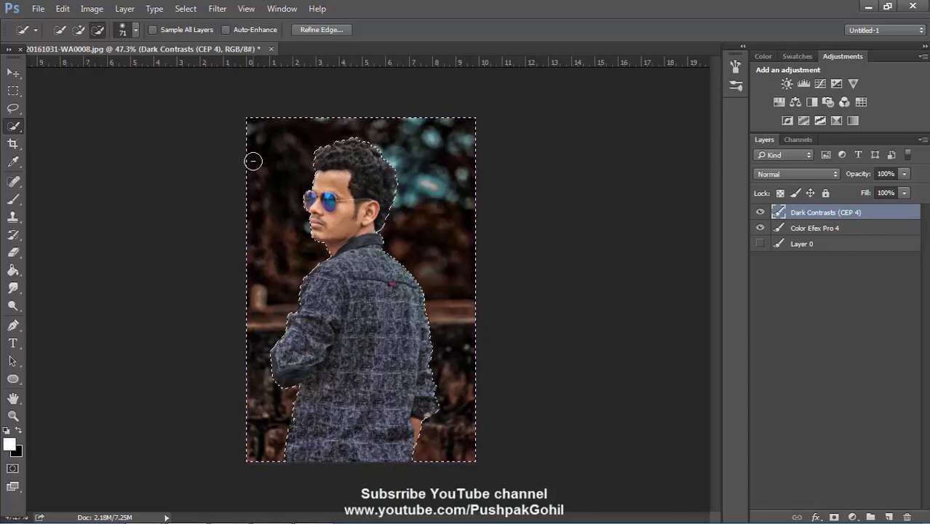
{"action": "left_click", "coordinate": [186, 9]}
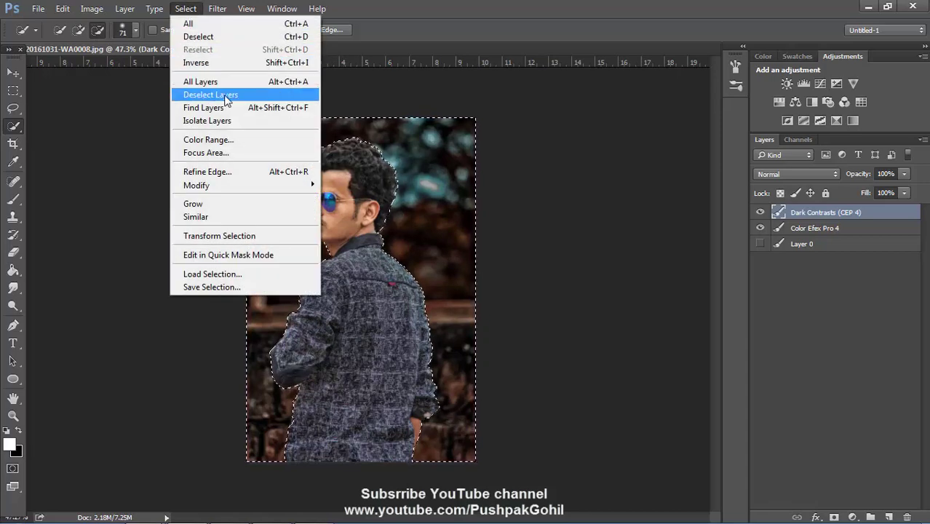
{"action": "left_click", "coordinate": [290, 89]}
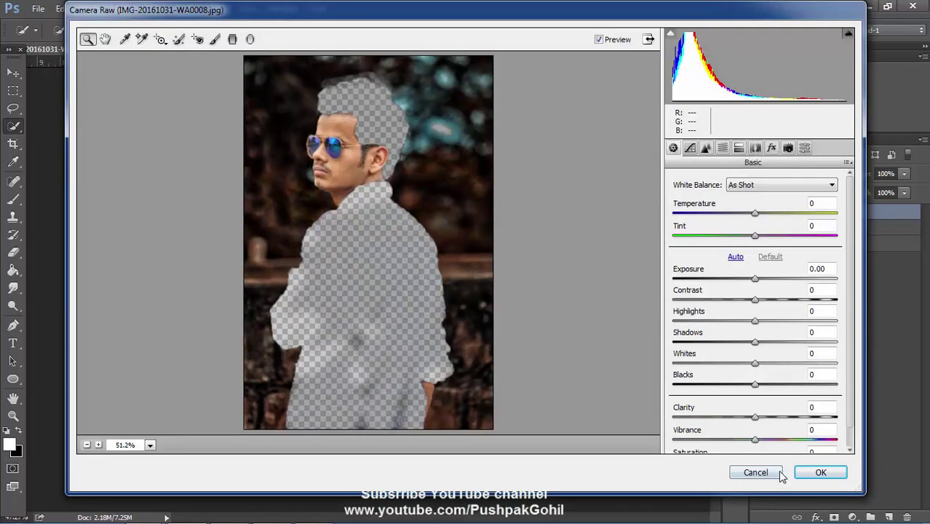
{"action": "left_click", "coordinate": [780, 475]}
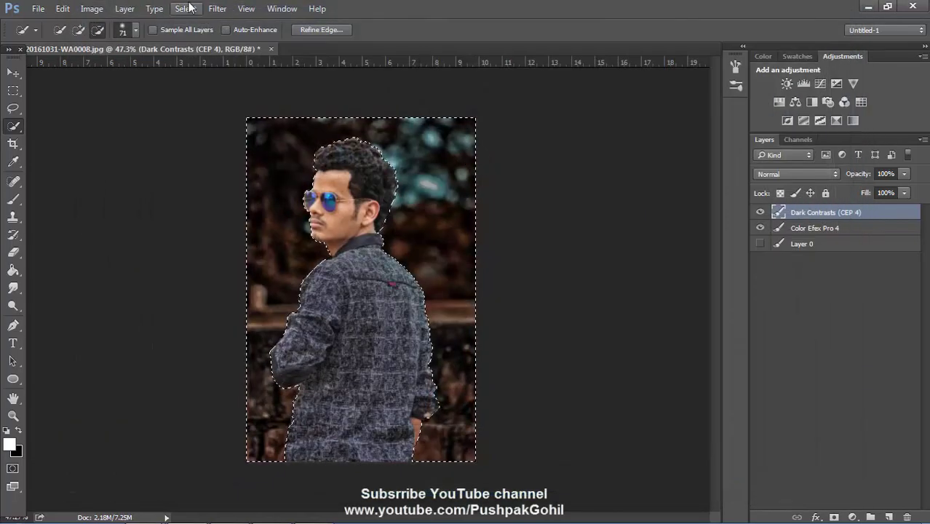
Step: Apply a Gaussian Blur of about 8.6 px radius to the selected background
{"action": "left_click", "coordinate": [220, 9]}
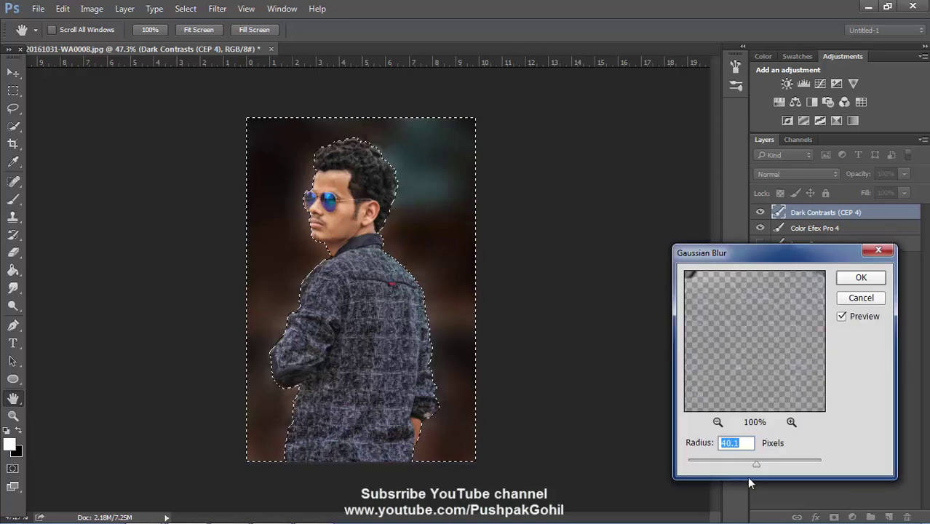
{"action": "left_click", "coordinate": [726, 461]}
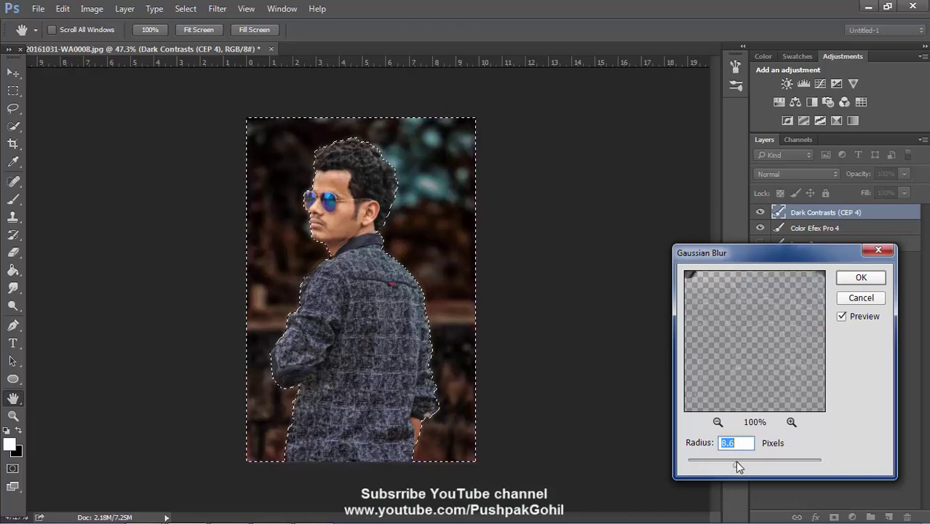
{"action": "left_click_drag", "start_coordinate": [737, 463], "coordinate": [739, 463]}
{"action": "left_click", "coordinate": [855, 283]}
Step: Deselect the background and zoom in on the face to 97.2%
{"action": "key", "text": "w"}
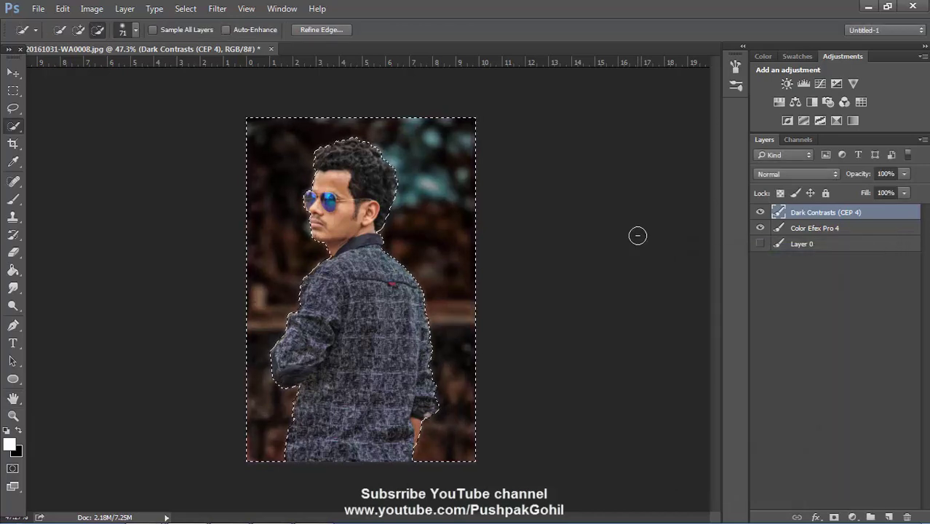
{"action": "right_click", "coordinate": [388, 214]}
{"action": "left_click", "coordinate": [422, 221]}
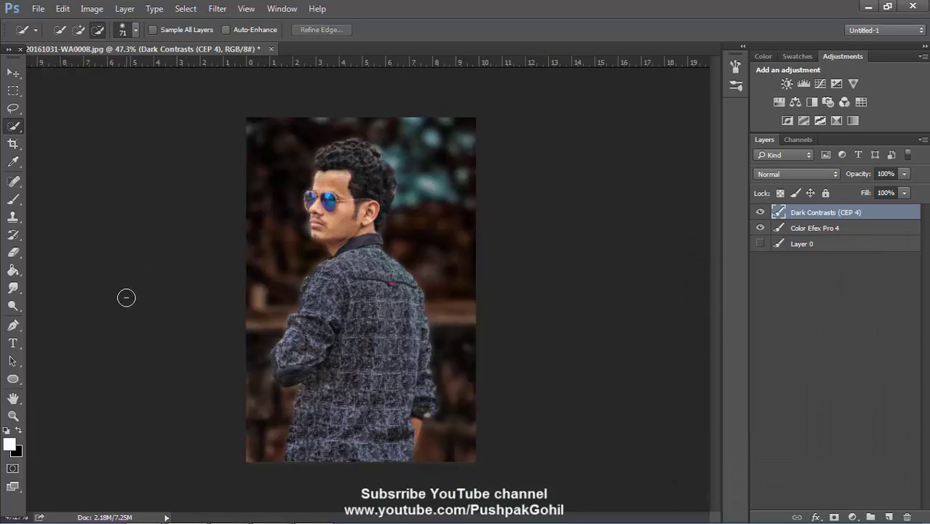
{"action": "left_click", "coordinate": [12, 416]}
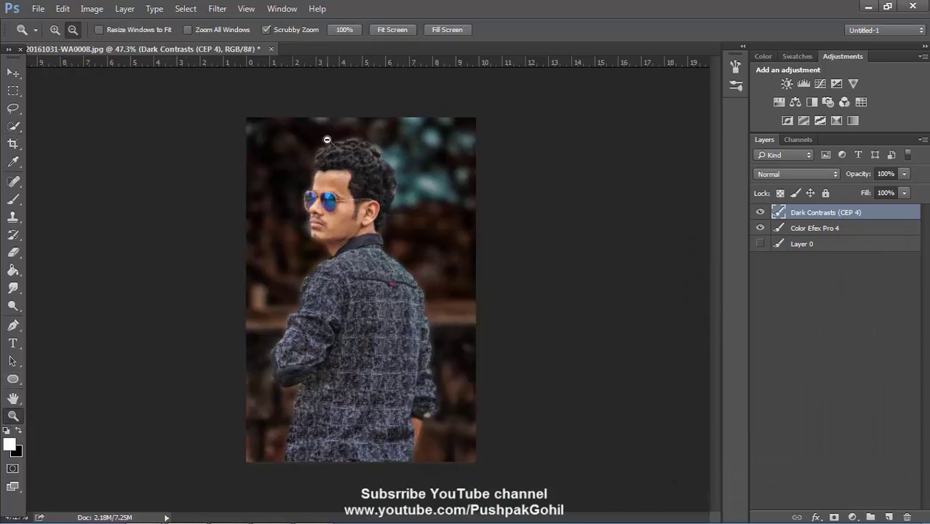
{"action": "left_click_drag", "start_coordinate": [327, 139], "coordinate": [374, 144]}
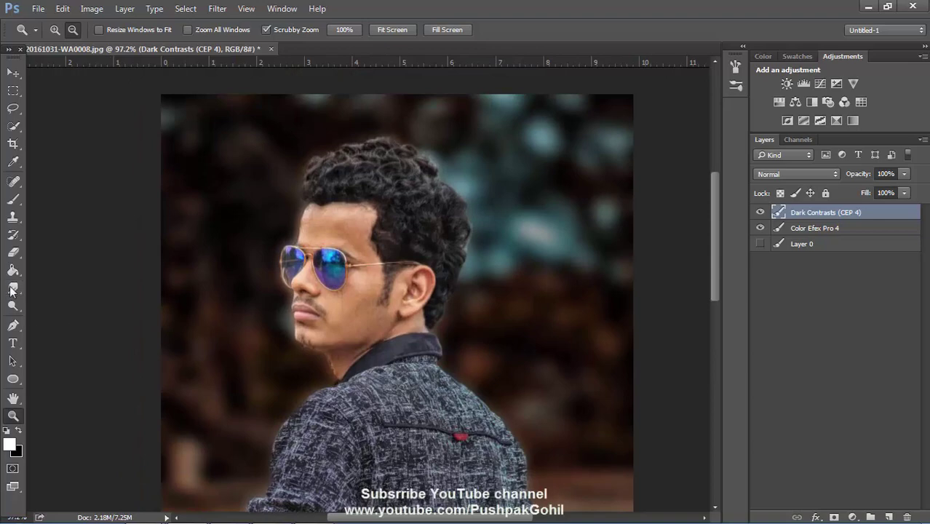
Step: Dodge from the man's jaw down to his neck with Midtones range at 69% exposure
{"action": "left_click", "coordinate": [11, 289]}
{"action": "left_click", "coordinate": [14, 305]}
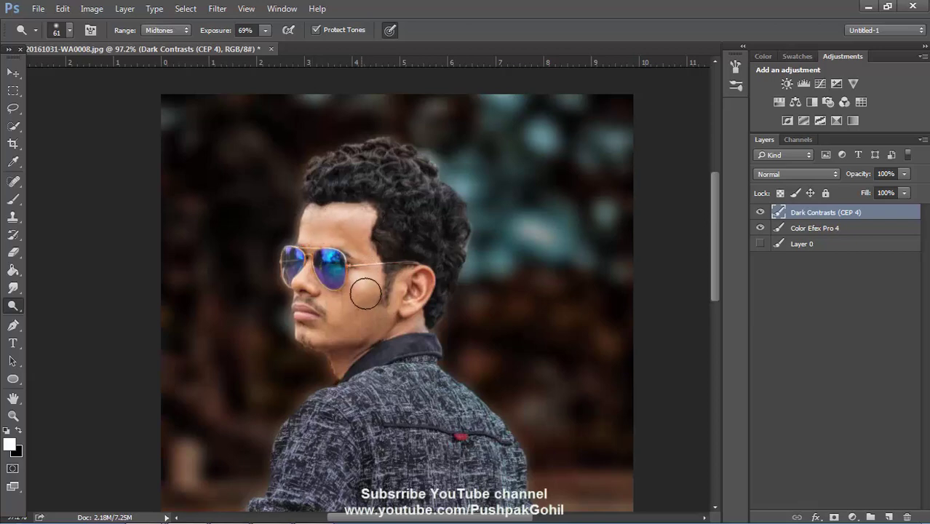
{"action": "mouse_move", "coordinate": [310, 283]}
{"action": "left_mouse_down"}
{"action": "mouse_move", "coordinate": [345, 358]}
{"action": "mouse_move", "coordinate": [405, 320]}
{"action": "mouse_move", "coordinate": [376, 318]}
{"action": "left_mouse_up"}
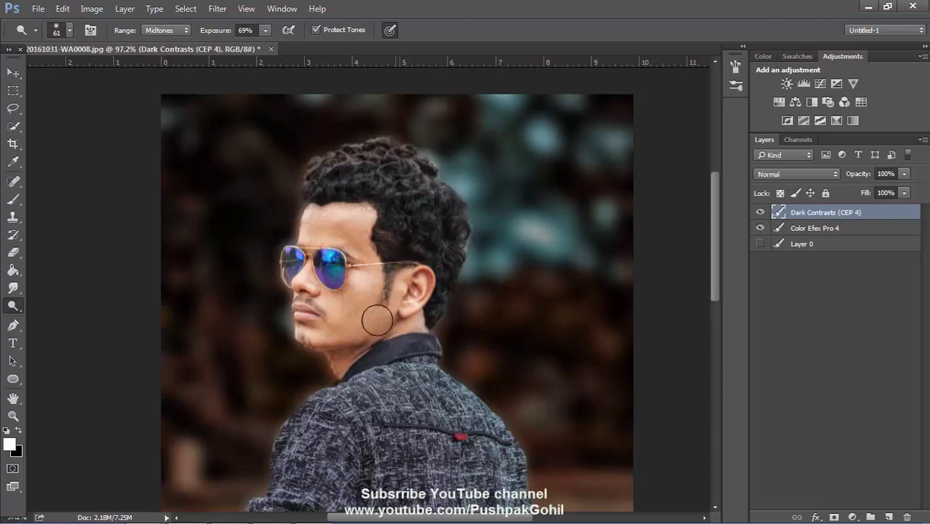
Step: Fit the whole image in the window, then open and cancel the Camera Raw filter
{"action": "left_click", "coordinate": [13, 416]}
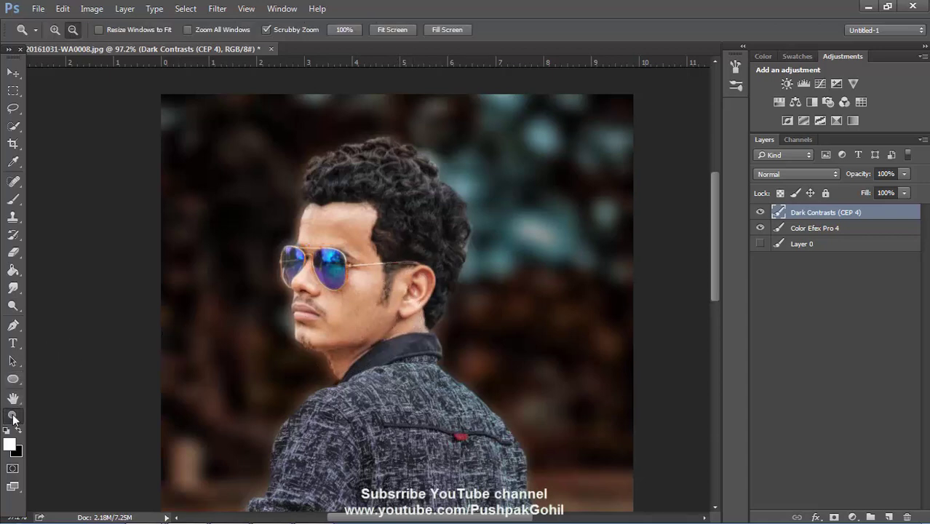
{"action": "left_click", "coordinate": [392, 29]}
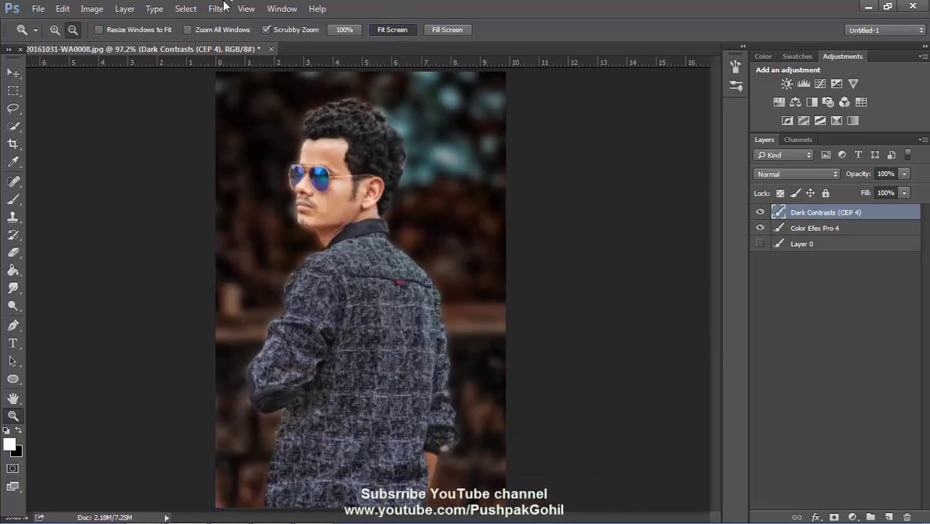
{"action": "left_click", "coordinate": [218, 8]}
{"action": "left_click", "coordinate": [251, 88]}
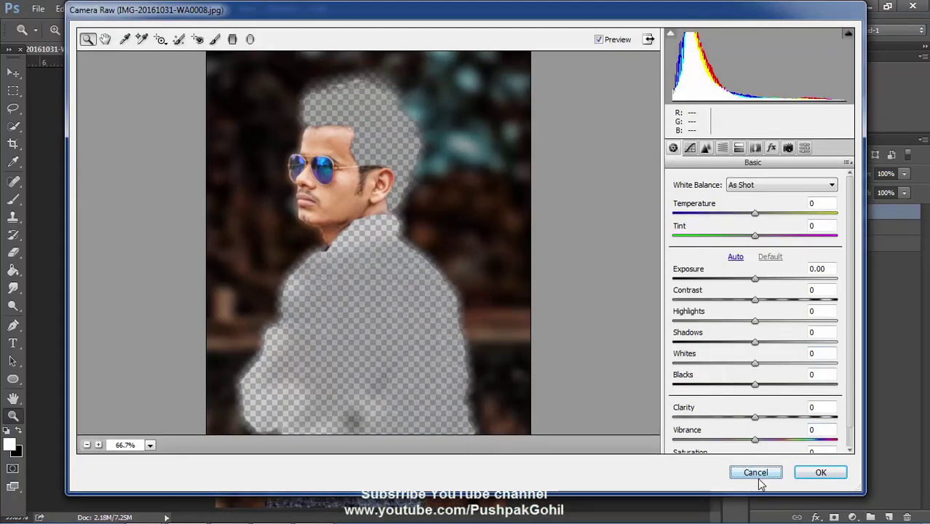
{"action": "left_click", "coordinate": [757, 475]}
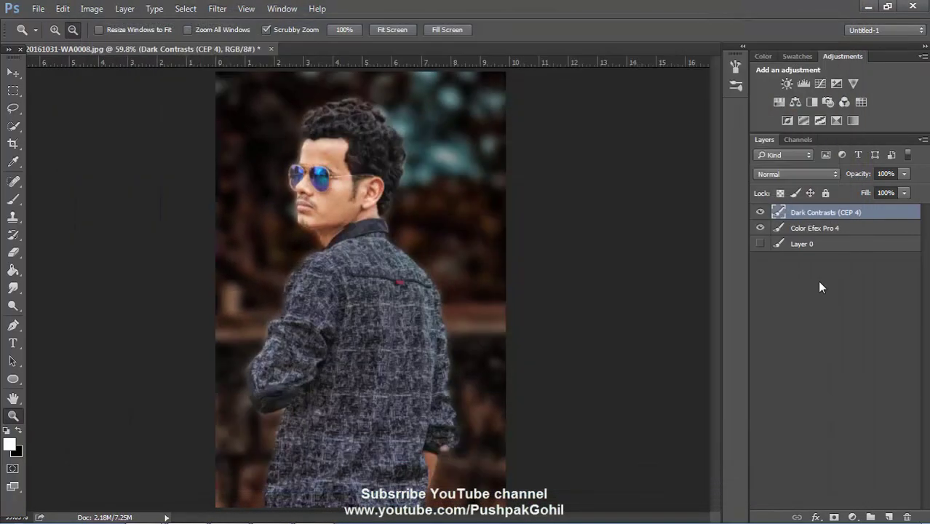
Step: Merge all visible layers into Layer 0 and open the Camera Raw filter on it
{"action": "right_click", "coordinate": [801, 245]}
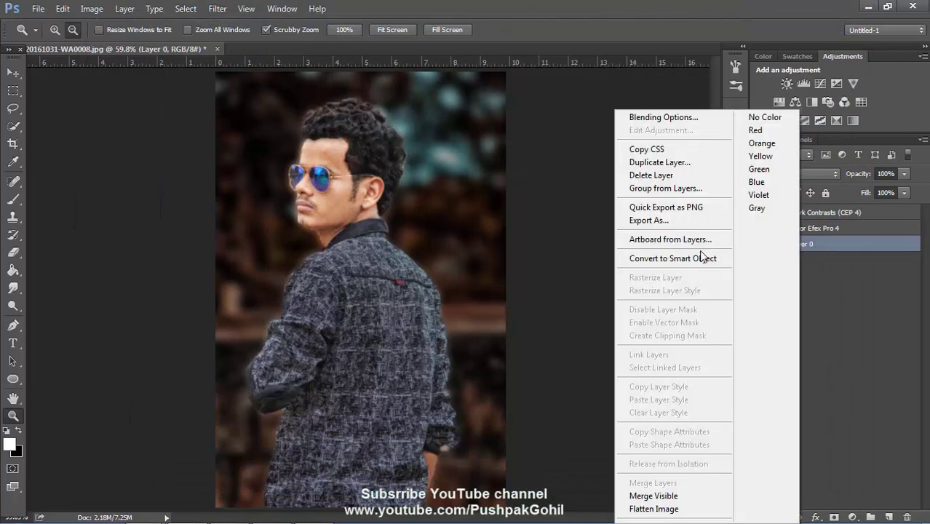
{"action": "left_click", "coordinate": [673, 497]}
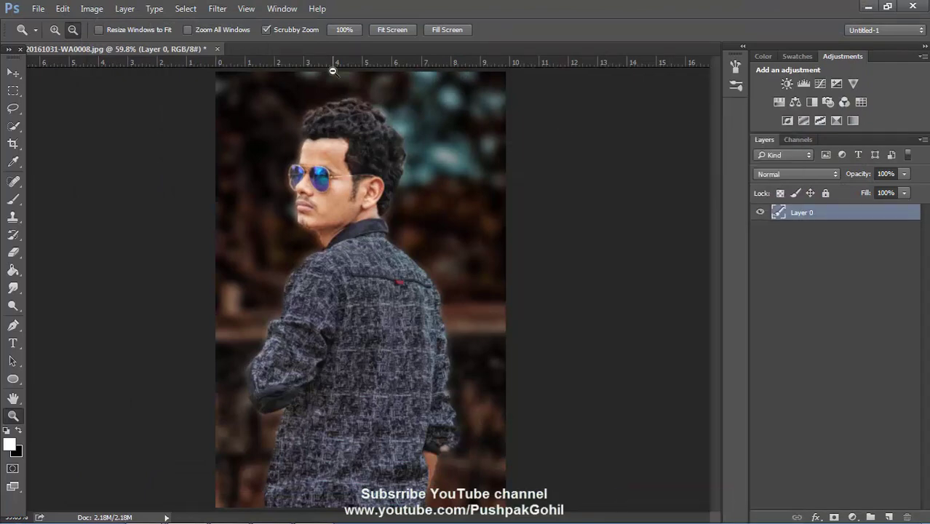
{"action": "left_click", "coordinate": [218, 8]}
{"action": "left_click", "coordinate": [252, 87]}
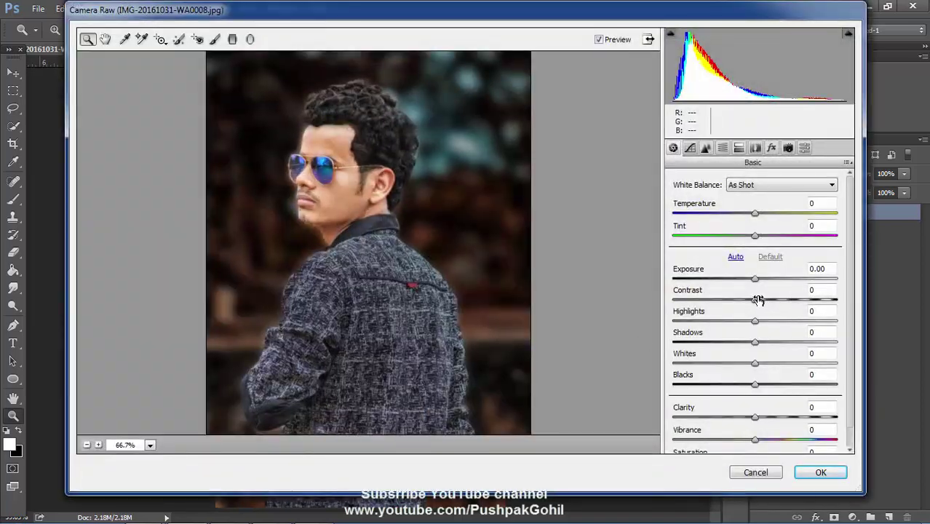
Step: Set Contrast +8, Shadows +14, Highlights about -26, Blacks -6, and add luminance noise reduction
{"action": "left_click_drag", "start_coordinate": [757, 300], "coordinate": [730, 320]}
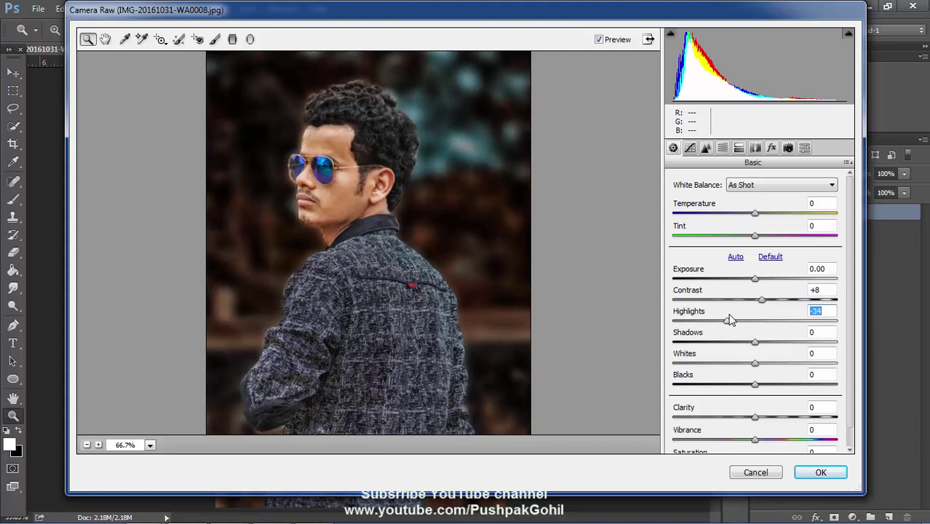
{"action": "mouse_move", "coordinate": [756, 342]}
{"action": "left_mouse_down"}
{"action": "mouse_move", "coordinate": [726, 339]}
{"action": "mouse_move", "coordinate": [768, 342]}
{"action": "left_mouse_up"}
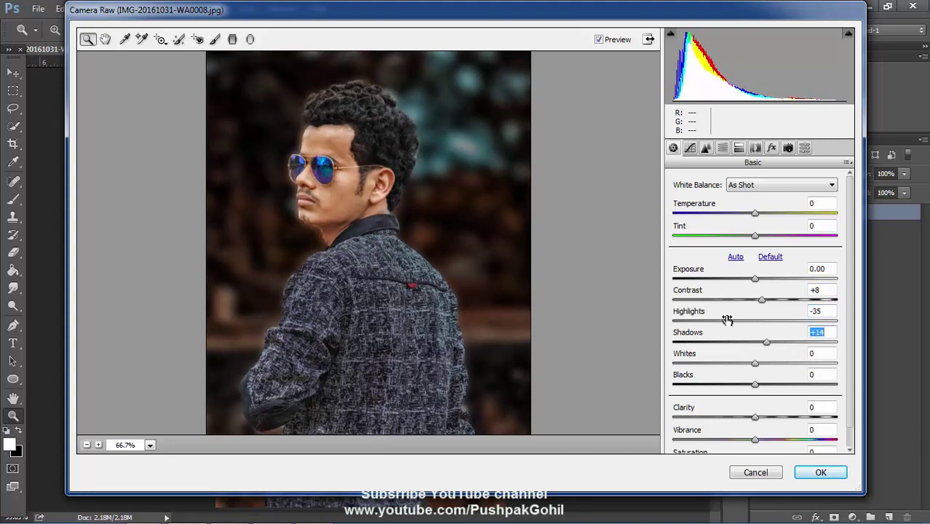
{"action": "left_click_drag", "start_coordinate": [727, 320], "coordinate": [732, 322]}
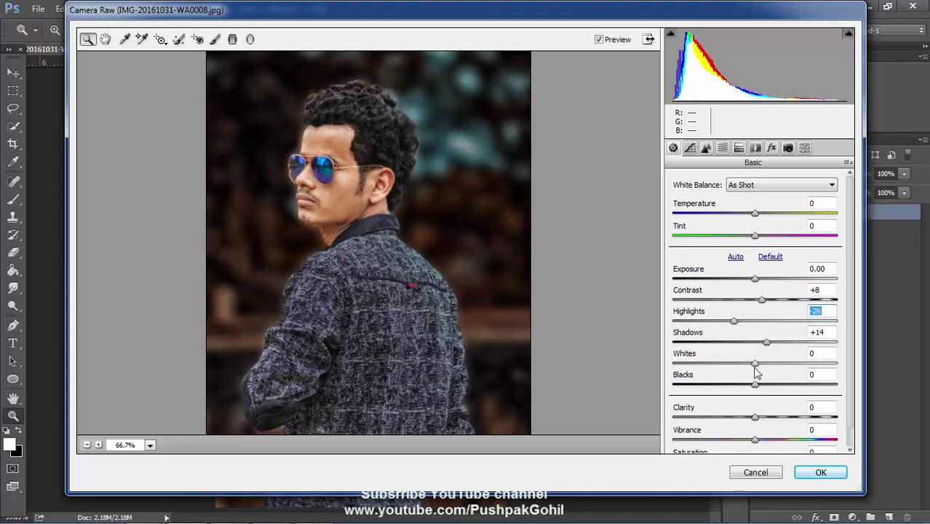
{"action": "mouse_move", "coordinate": [756, 384]}
{"action": "left_mouse_down"}
{"action": "mouse_move", "coordinate": [781, 387]}
{"action": "mouse_move", "coordinate": [751, 387]}
{"action": "mouse_move", "coordinate": [770, 421]}
{"action": "mouse_move", "coordinate": [745, 424]}
{"action": "left_mouse_up"}
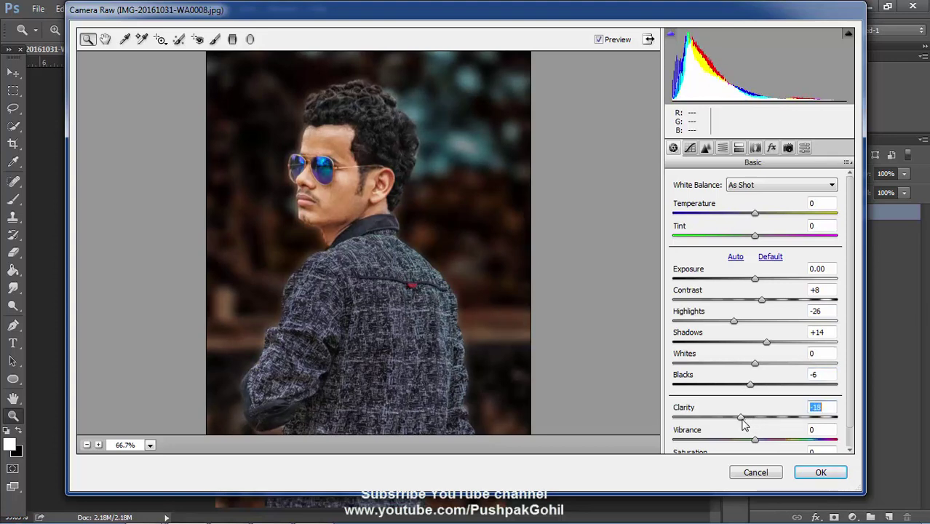
{"action": "left_click", "coordinate": [705, 148]}
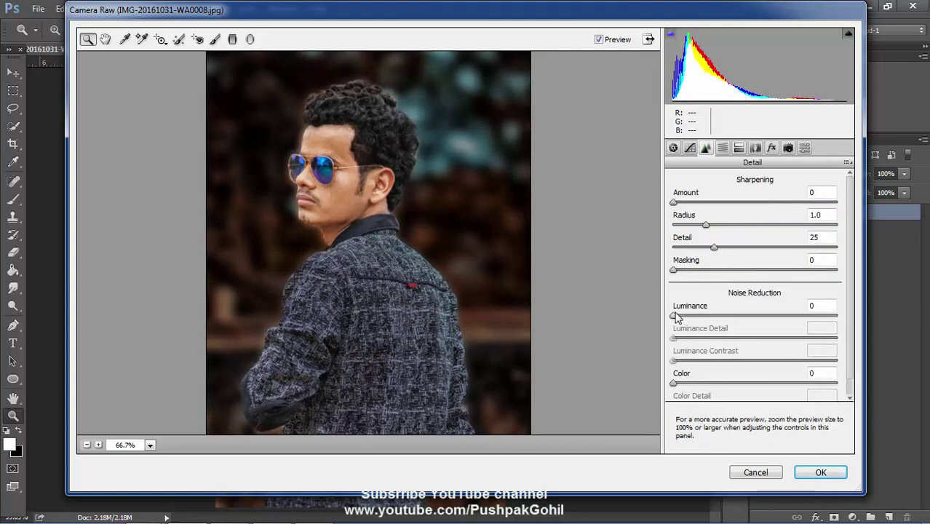
{"action": "left_click_drag", "start_coordinate": [676, 318], "coordinate": [757, 314]}
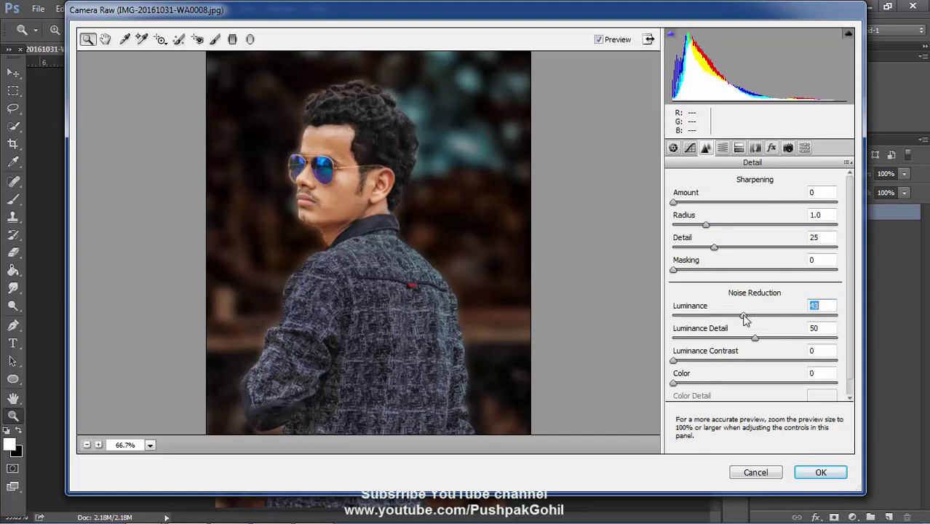
Step: Lower Whites, and set Clarity -40, Exposure -0.15, Highlights -11 and Shadows +11
{"action": "left_click", "coordinate": [673, 149]}
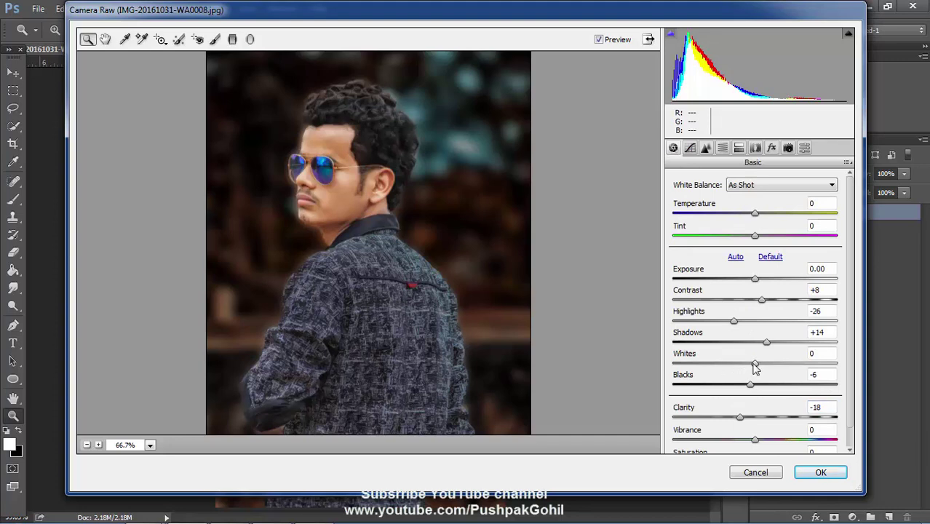
{"action": "mouse_move", "coordinate": [754, 364]}
{"action": "left_mouse_down"}
{"action": "mouse_move", "coordinate": [734, 363]}
{"action": "mouse_move", "coordinate": [750, 364]}
{"action": "left_mouse_up"}
{"action": "left_click_drag", "start_coordinate": [742, 420], "coordinate": [723, 419]}
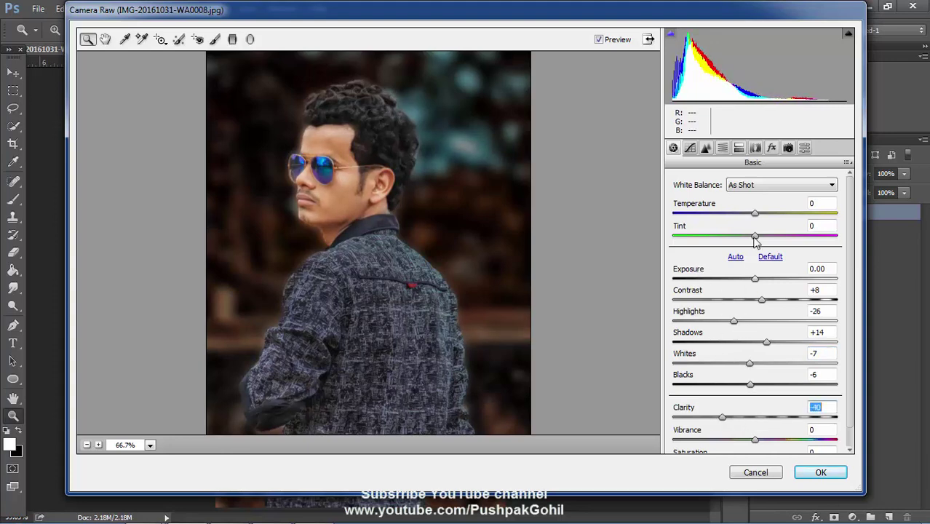
{"action": "left_click_drag", "start_coordinate": [757, 283], "coordinate": [757, 304]}
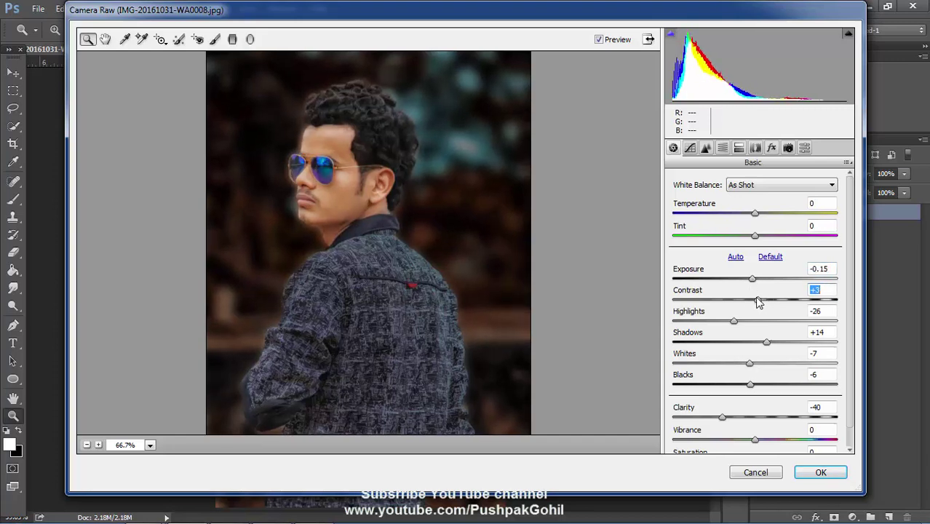
{"action": "left_click_drag", "start_coordinate": [737, 320], "coordinate": [747, 322]}
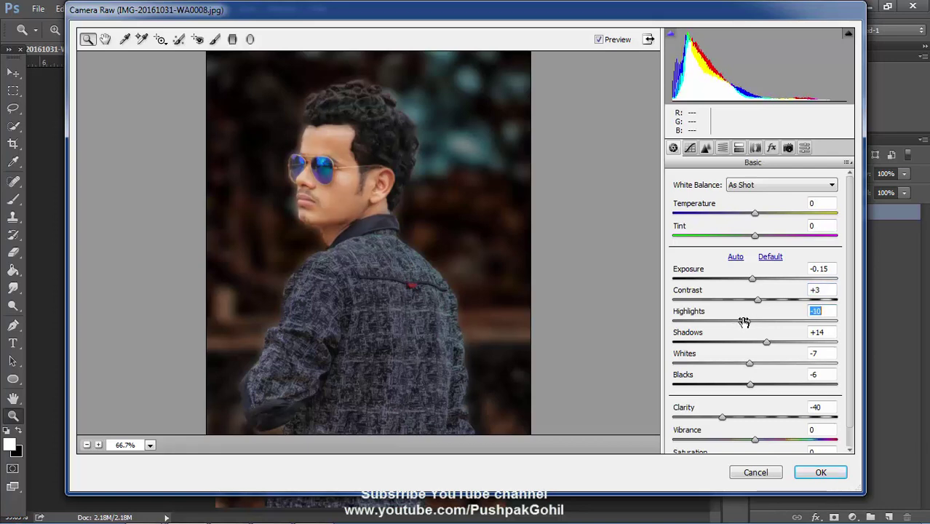
{"action": "left_click_drag", "start_coordinate": [766, 345], "coordinate": [760, 345]}
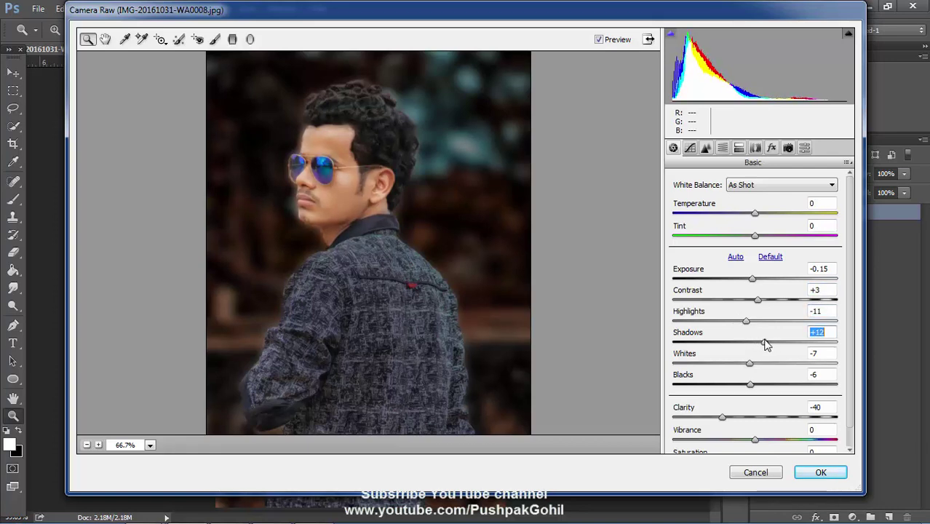
{"action": "mouse_move", "coordinate": [760, 345]}
{"action": "left_mouse_down"}
{"action": "mouse_move", "coordinate": [746, 369]}
{"action": "mouse_move", "coordinate": [755, 392]}
{"action": "left_mouse_up"}
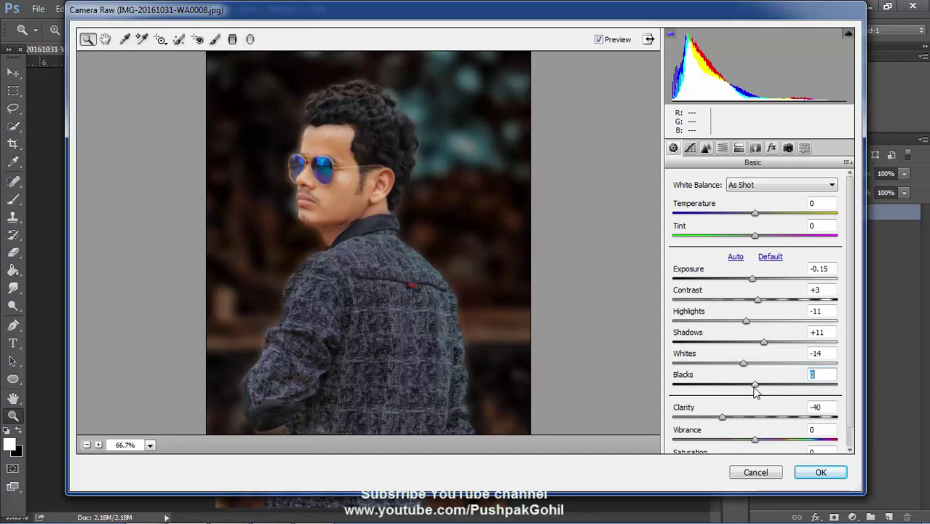
Step: In HSL, shift the Purples hue and raise Blues saturation to +67 and luminance to +35
{"action": "left_click", "coordinate": [722, 149]}
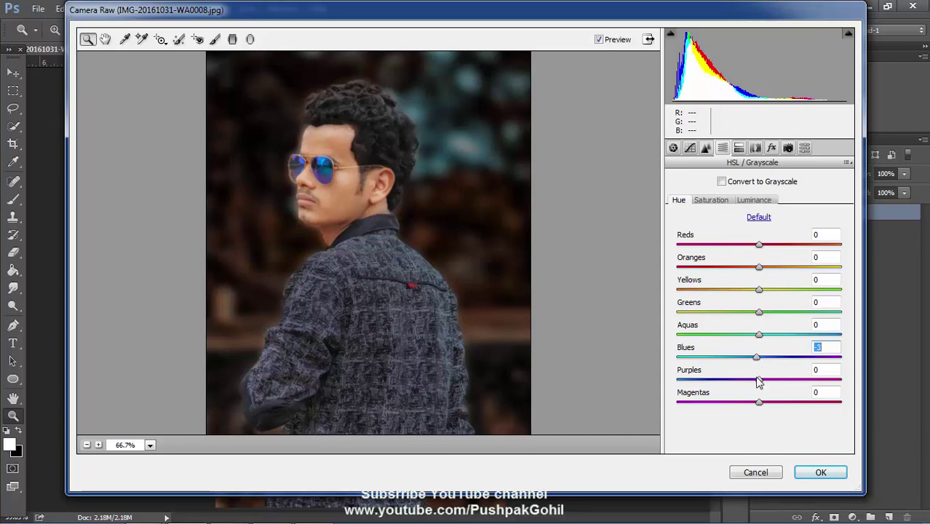
{"action": "left_click_drag", "start_coordinate": [759, 379], "coordinate": [684, 382]}
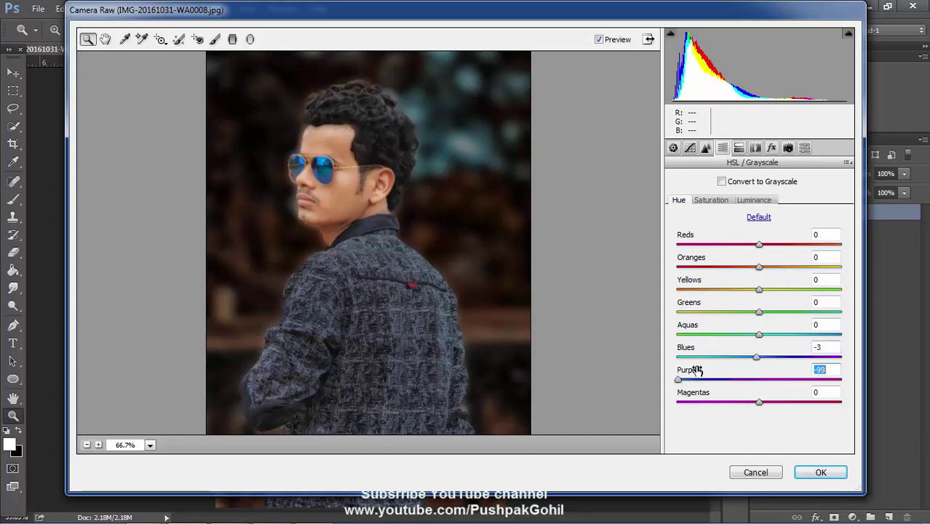
{"action": "left_click", "coordinate": [710, 200]}
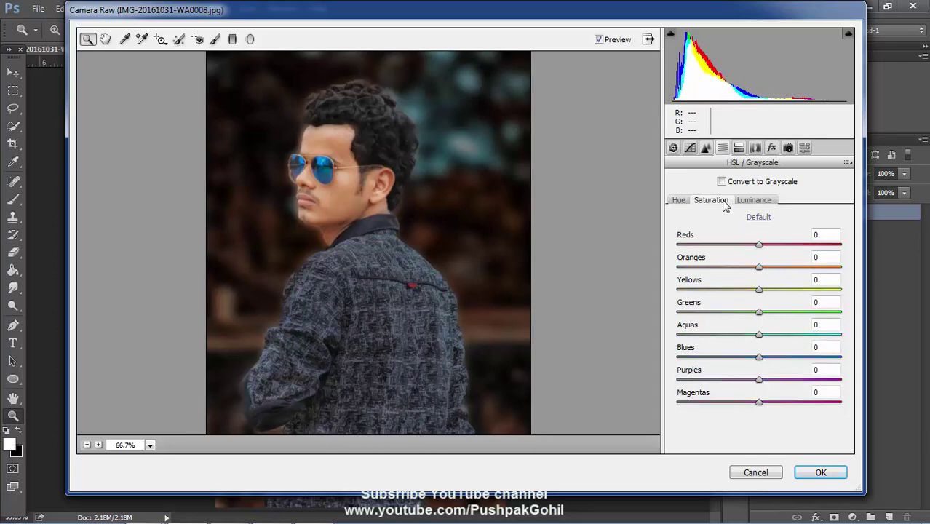
{"action": "left_click_drag", "start_coordinate": [759, 357], "coordinate": [816, 355]}
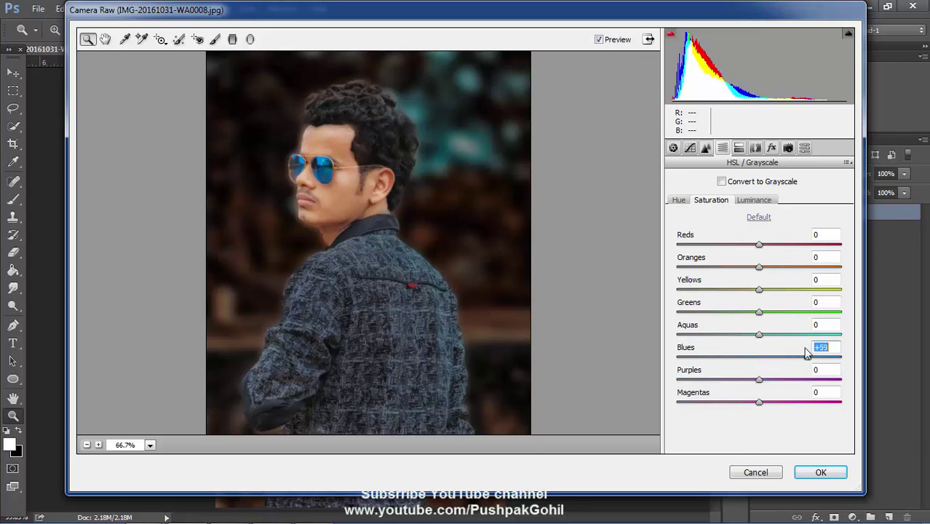
{"action": "left_click", "coordinate": [752, 202]}
{"action": "left_click_drag", "start_coordinate": [759, 357], "coordinate": [792, 367]}
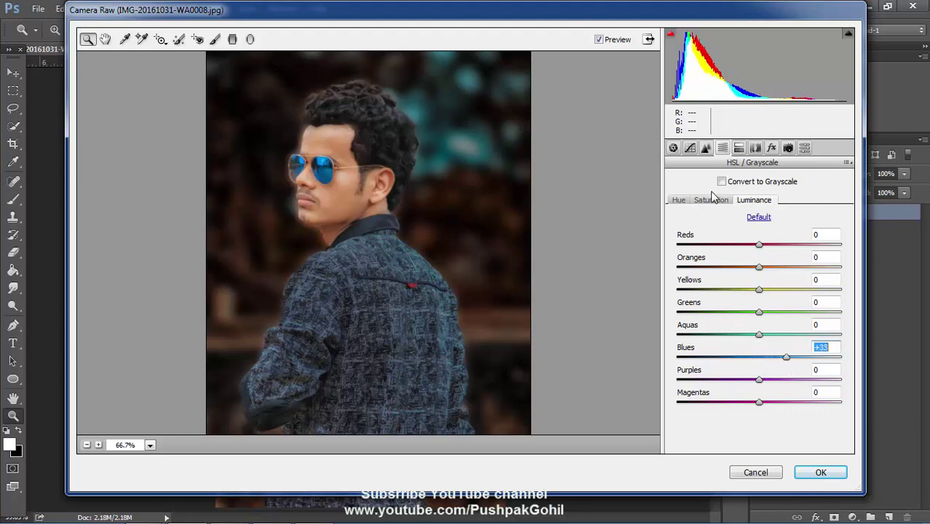
Step: Set Whites to about -3 and apply the Camera Raw filter
{"action": "left_click", "coordinate": [673, 148]}
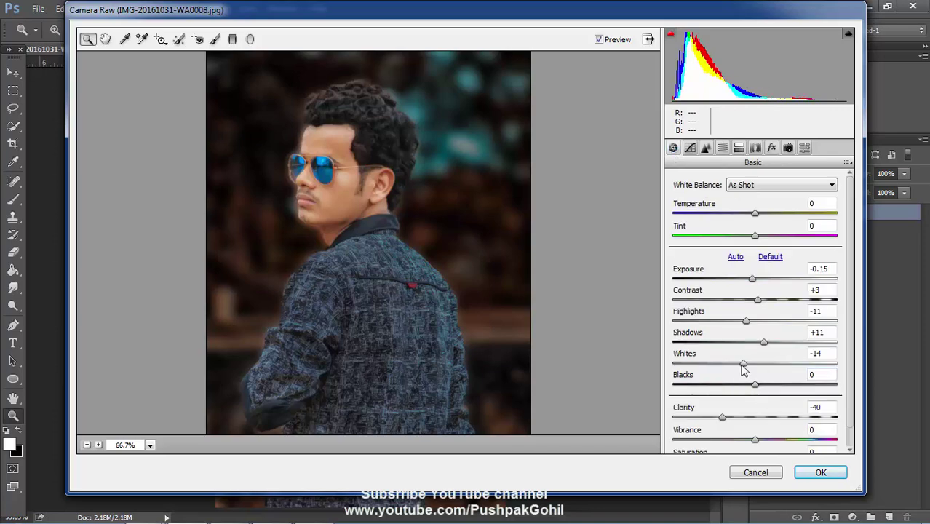
{"action": "left_click_drag", "start_coordinate": [743, 366], "coordinate": [753, 369]}
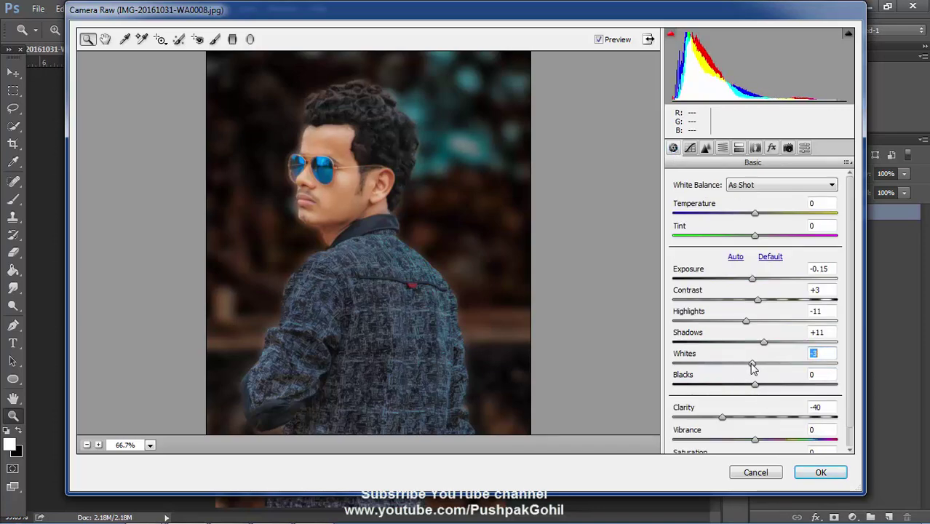
{"action": "left_click", "coordinate": [807, 472]}
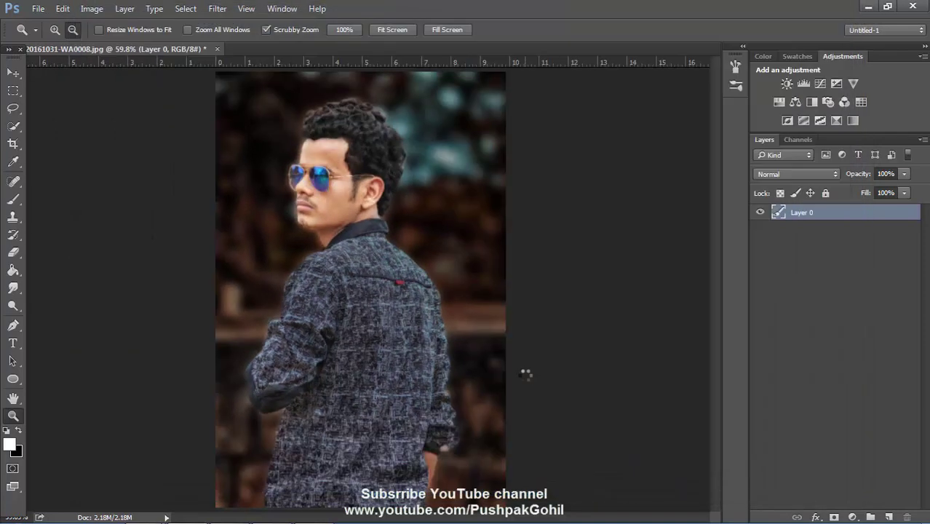
Step: Zoom the view in close around the man's head
{"action": "left_click_drag", "start_coordinate": [433, 323], "coordinate": [402, 311]}
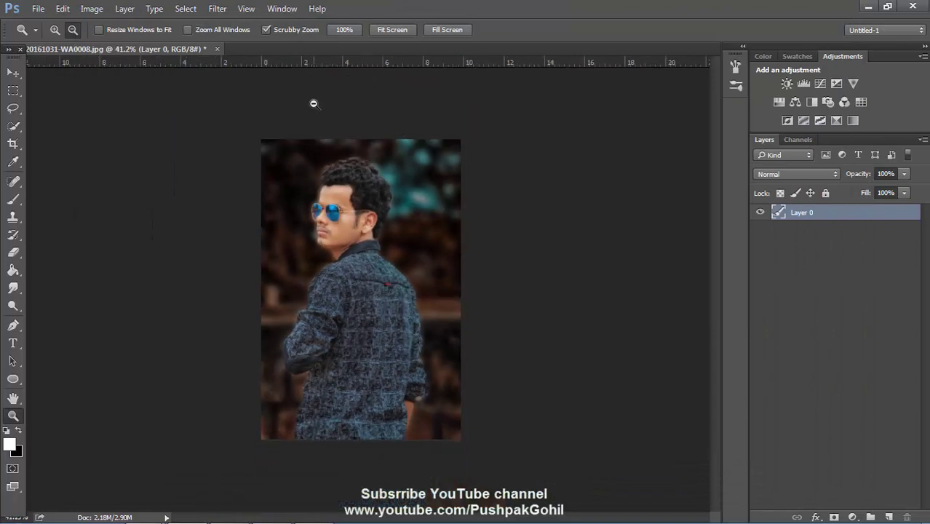
{"action": "left_click_drag", "start_coordinate": [313, 146], "coordinate": [334, 156]}
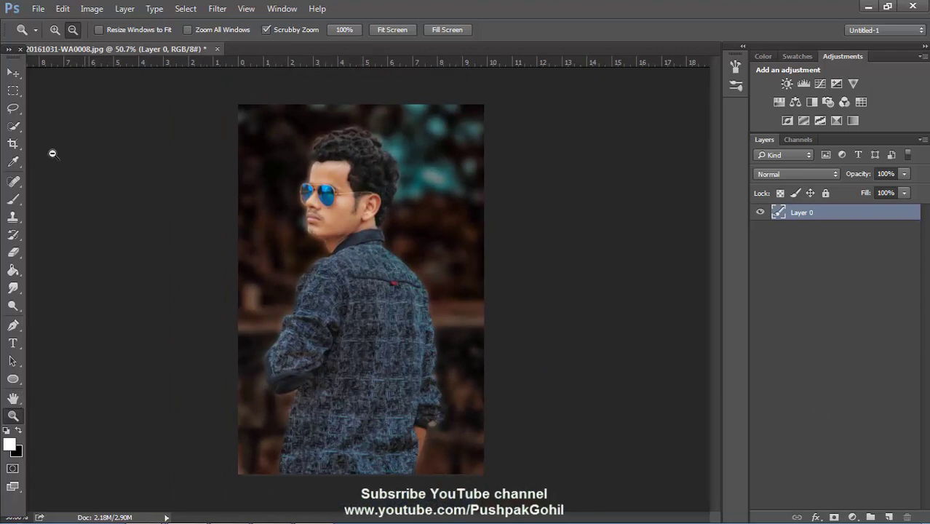
{"action": "left_click", "coordinate": [13, 126]}
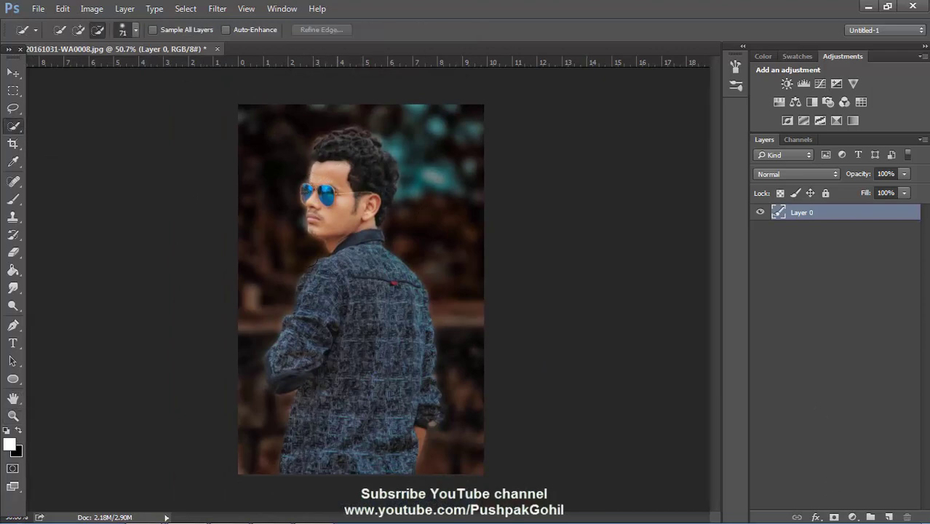
{"action": "left_click", "coordinate": [21, 414]}
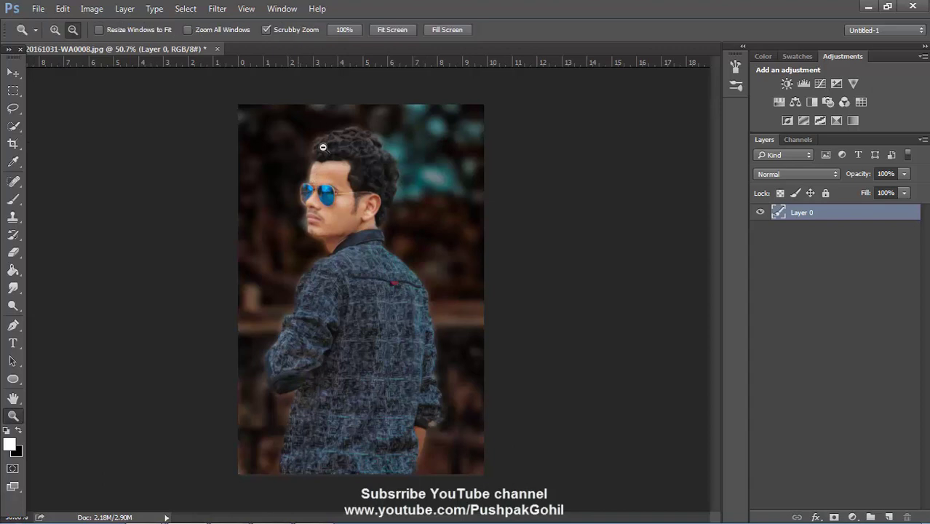
{"action": "left_click_drag", "start_coordinate": [323, 148], "coordinate": [353, 141]}
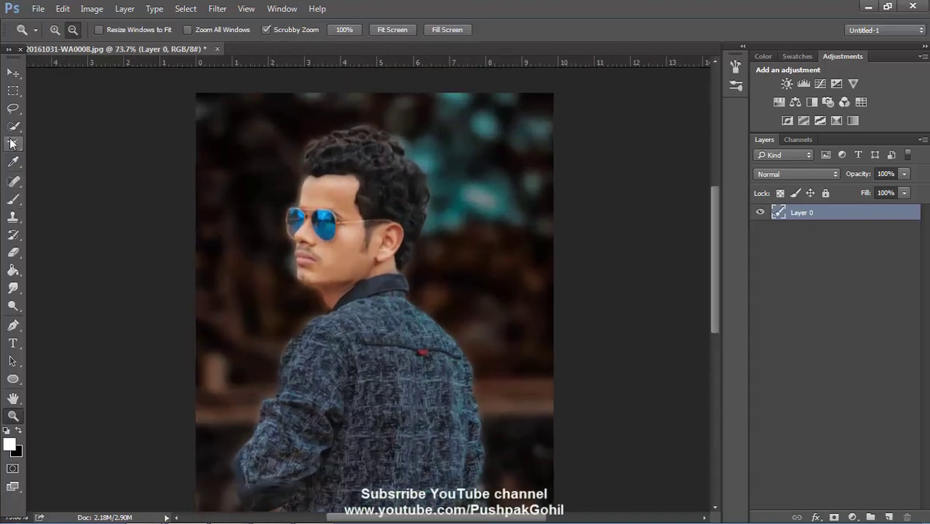
Step: Select both sunglasses lenses with Quick Selection in Add mode at 24 px
{"action": "left_click", "coordinate": [13, 126]}
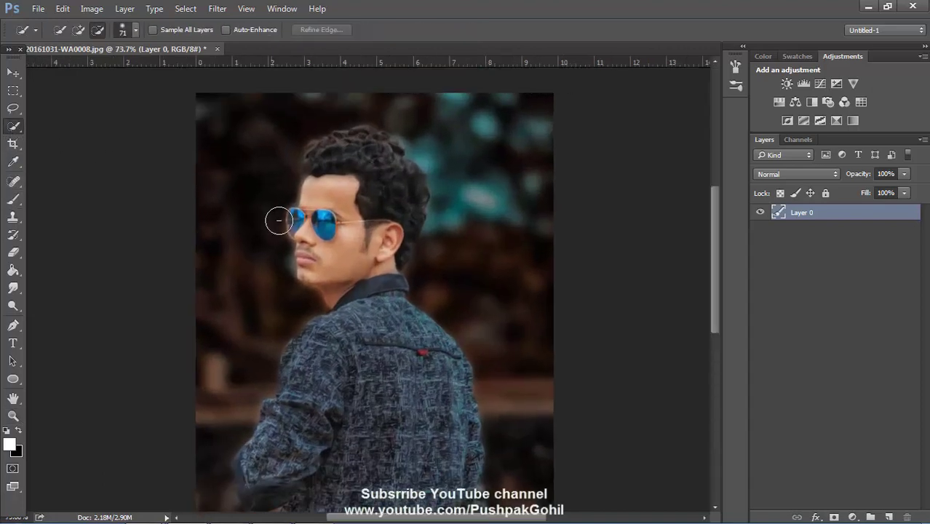
{"action": "left_click", "coordinate": [78, 29]}
{"action": "left_click", "coordinate": [134, 30]}
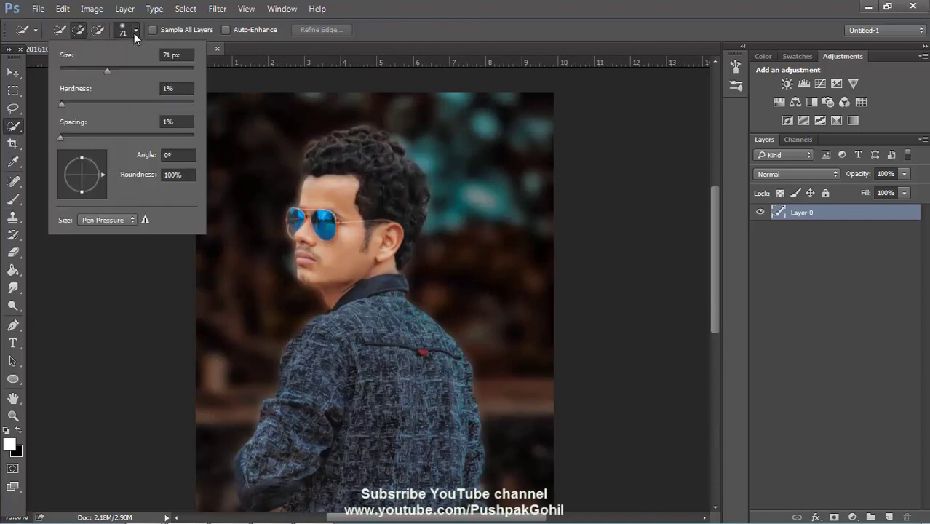
{"action": "left_click", "coordinate": [76, 67]}
{"action": "left_click", "coordinate": [297, 219]}
{"action": "left_click", "coordinate": [296, 219]}
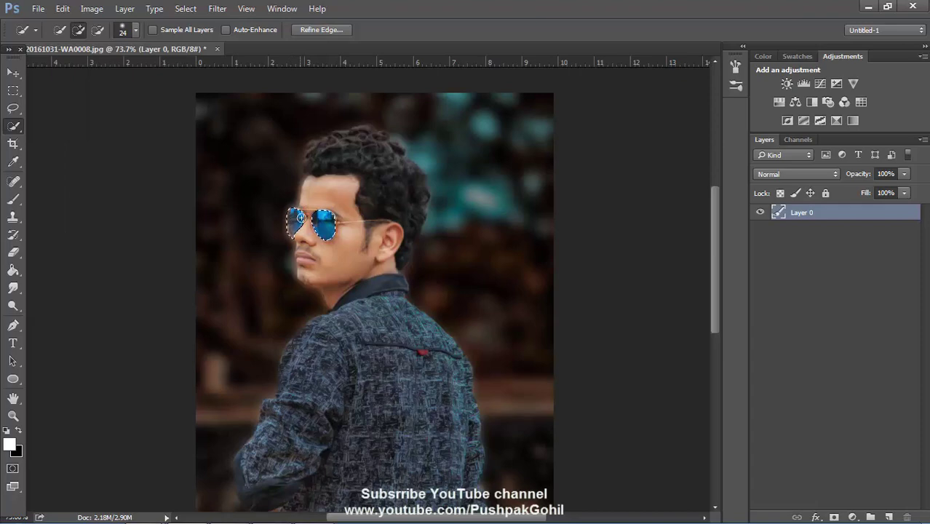
Step: Erase over the selected jacket at 37% opacity to reveal brighter textured patches
{"action": "left_click", "coordinate": [92, 9]}
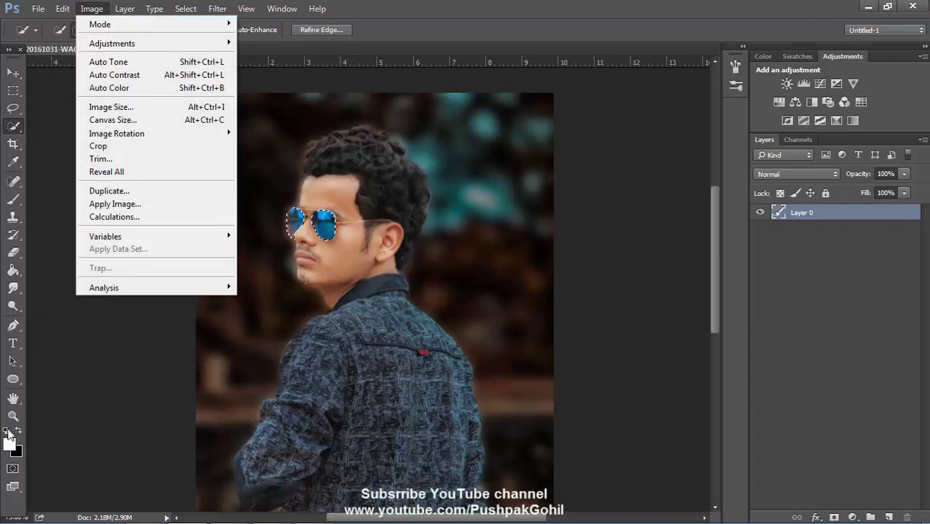
{"action": "left_click", "coordinate": [14, 200]}
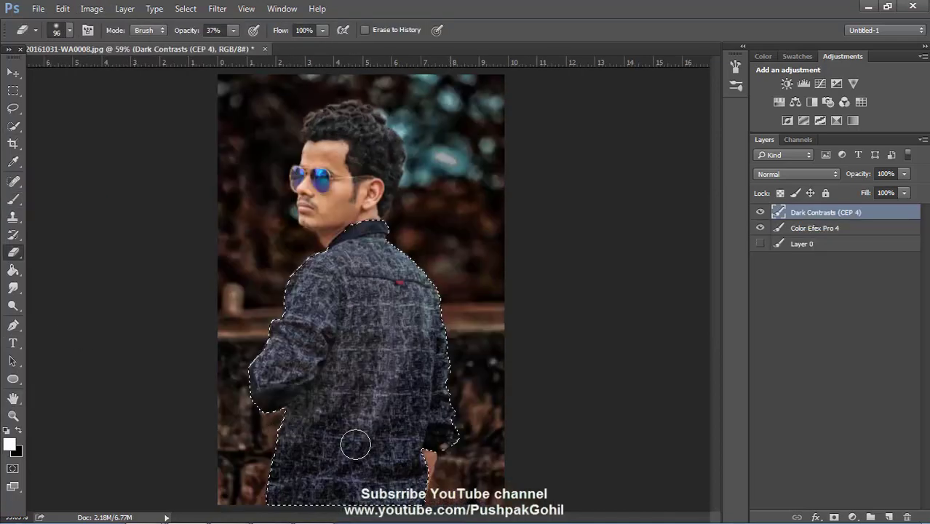
{"action": "left_click_drag", "start_coordinate": [355, 444], "coordinate": [437, 408]}
{"action": "mouse_move", "coordinate": [322, 426]}
{"action": "left_mouse_down"}
{"action": "mouse_move", "coordinate": [348, 446]}
{"action": "mouse_move", "coordinate": [360, 390]}
{"action": "mouse_move", "coordinate": [243, 415]}
{"action": "mouse_move", "coordinate": [281, 275]}
{"action": "mouse_move", "coordinate": [306, 291]}
{"action": "mouse_move", "coordinate": [289, 329]}
{"action": "left_mouse_up"}
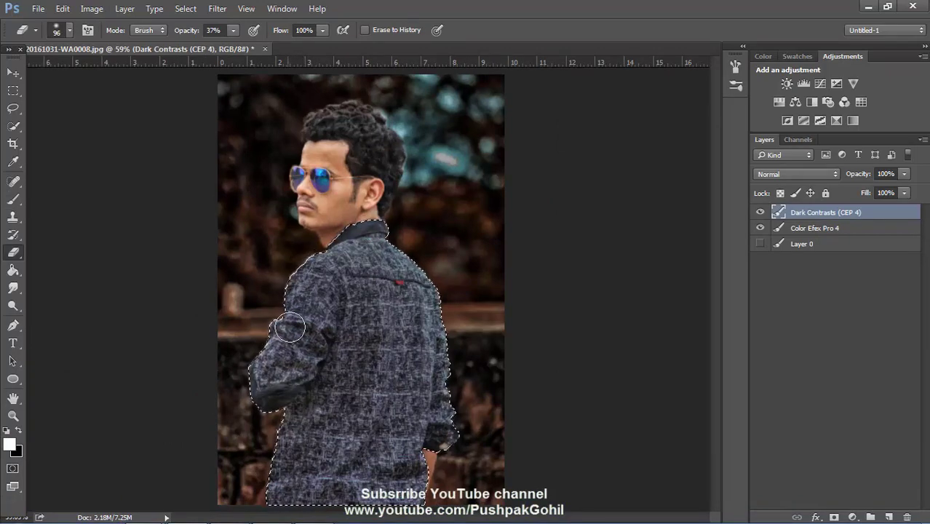
Step: Zoom out so the whole photo fits on screen
{"action": "key", "text": "z"}
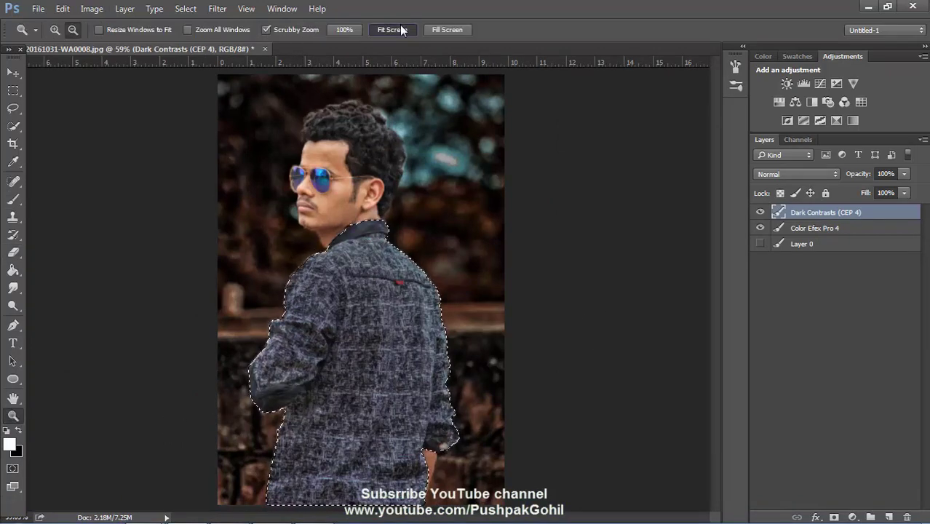
{"action": "left_click_drag", "start_coordinate": [361, 290], "coordinate": [116, 154]}
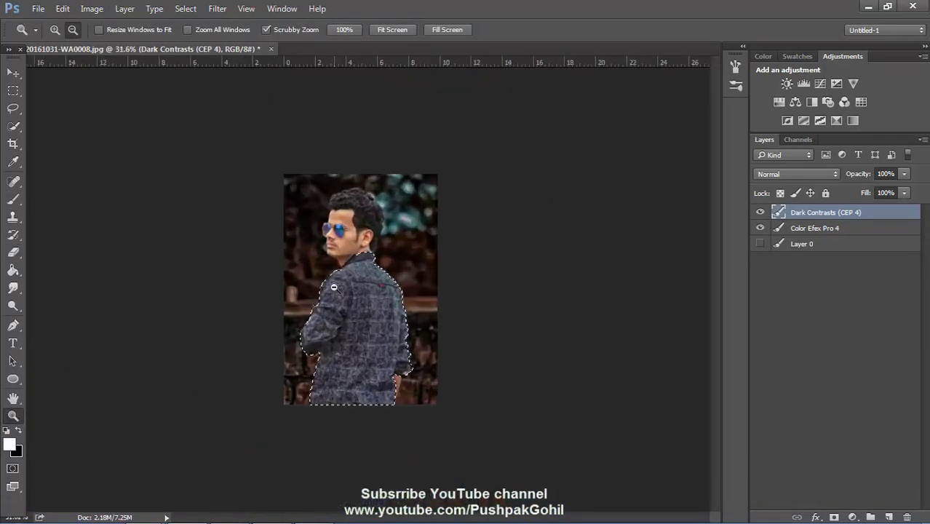
{"action": "left_click", "coordinate": [381, 35]}
{"action": "left_click", "coordinate": [13, 126]}
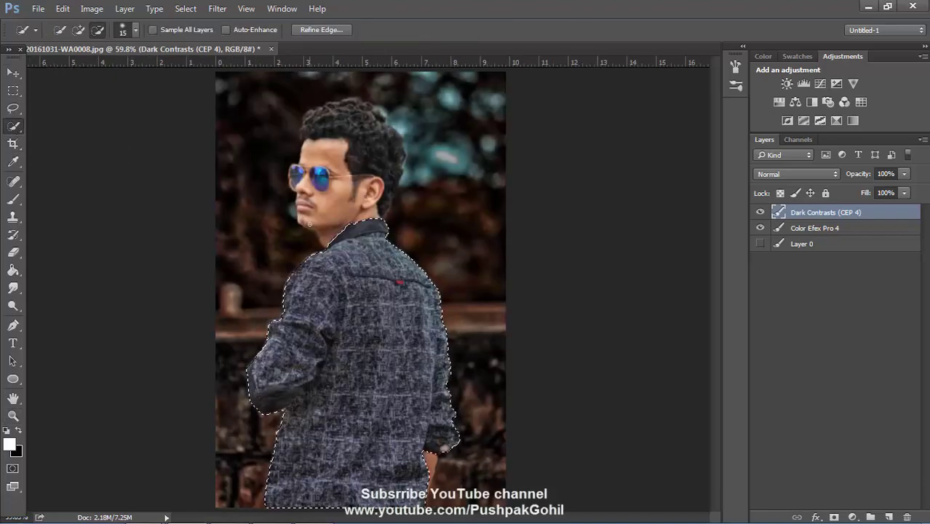
{"action": "left_click", "coordinate": [13, 416]}
{"action": "left_click", "coordinate": [184, 321], "text": "alt"}
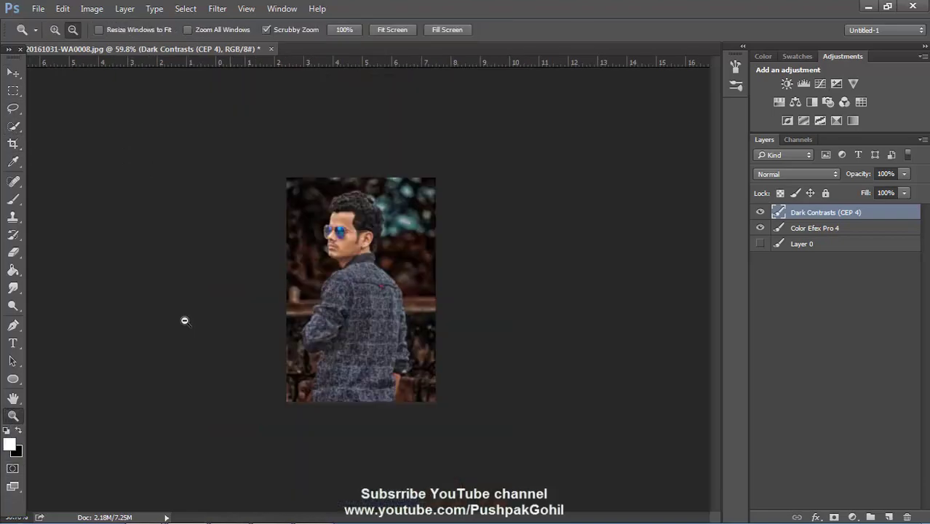
{"action": "left_click", "coordinate": [13, 126]}
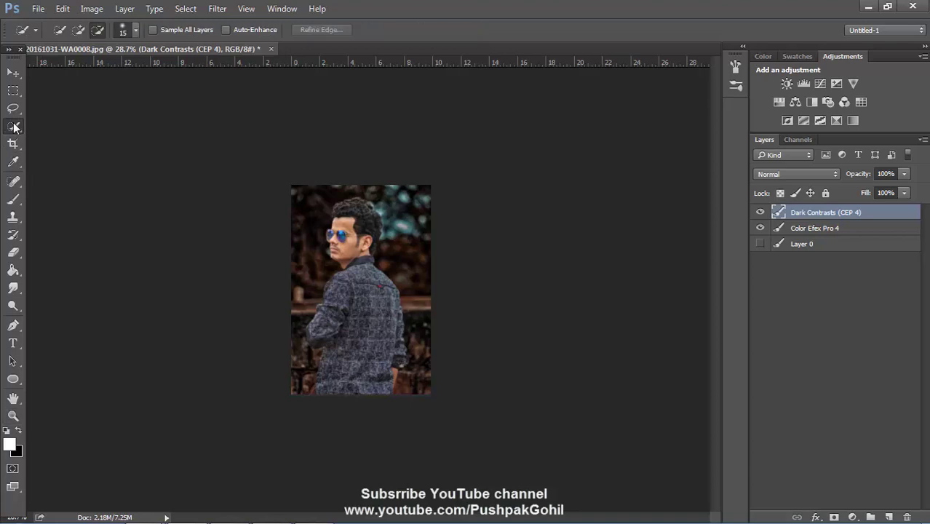
Step: Select the background around the man with Quick Selection at 71 px
{"action": "left_click", "coordinate": [125, 30]}
{"action": "left_click_drag", "start_coordinate": [107, 57], "coordinate": [142, 57]}
{"action": "mouse_move", "coordinate": [413, 227]}
{"action": "left_mouse_down"}
{"action": "mouse_move", "coordinate": [292, 305]}
{"action": "mouse_move", "coordinate": [292, 354]}
{"action": "left_mouse_up"}
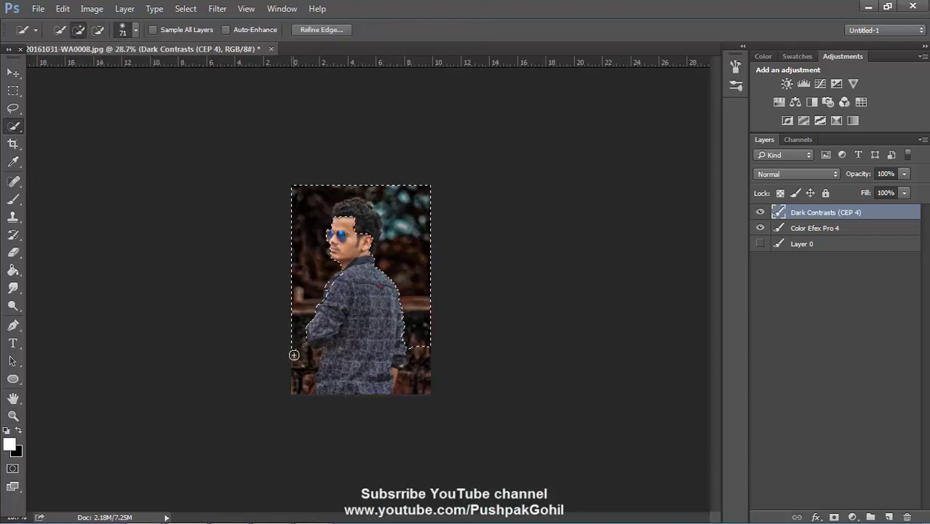
{"action": "left_click", "coordinate": [13, 413]}
{"action": "mouse_move", "coordinate": [320, 311]}
{"action": "left_mouse_down"}
{"action": "mouse_move", "coordinate": [358, 311]}
{"action": "mouse_move", "coordinate": [290, 278]}
{"action": "left_mouse_up"}
{"action": "key", "text": "w"}
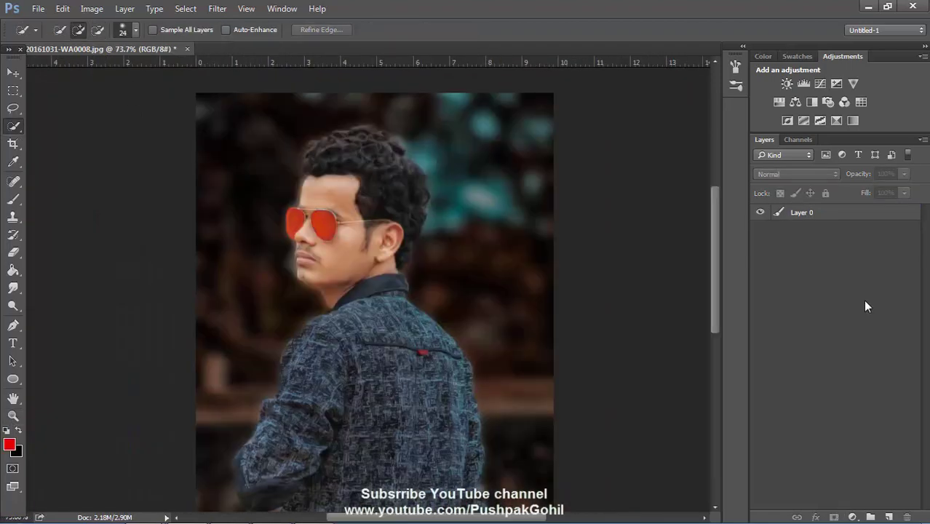
Step: Add a layer mask to Layer 0 and create a new empty layer above it
{"action": "left_click", "coordinate": [842, 215]}
{"action": "left_click", "coordinate": [834, 516]}
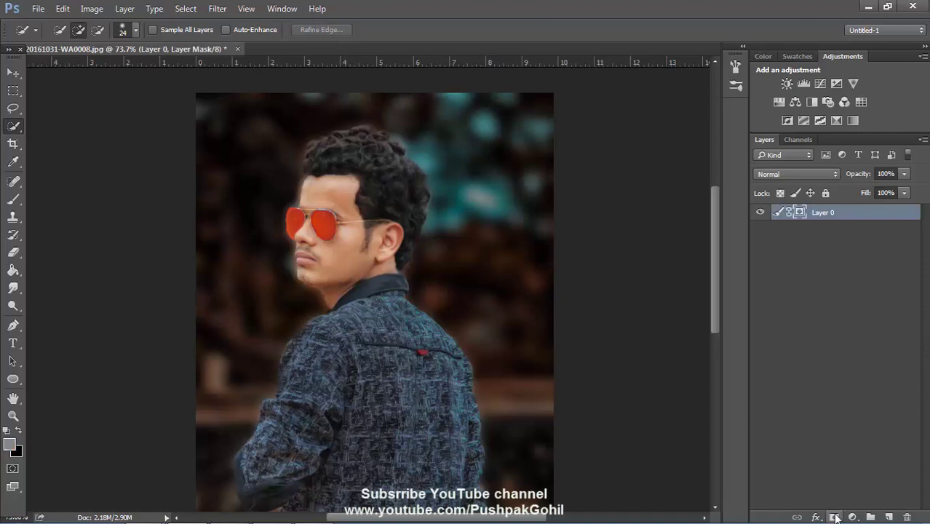
{"action": "left_click", "coordinate": [889, 517]}
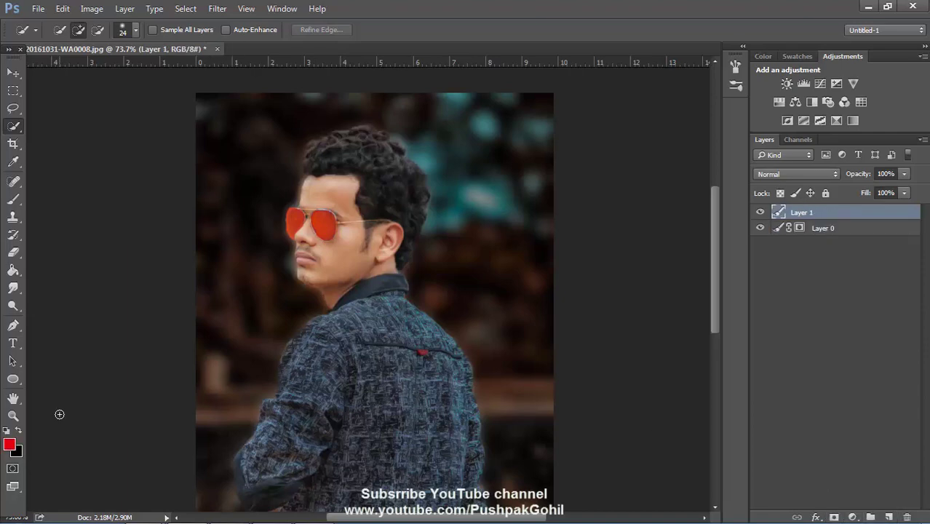
Step: Paint a soft red glow beside the man's neck, then switch to white with a 10 px brush
{"action": "left_click", "coordinate": [14, 200]}
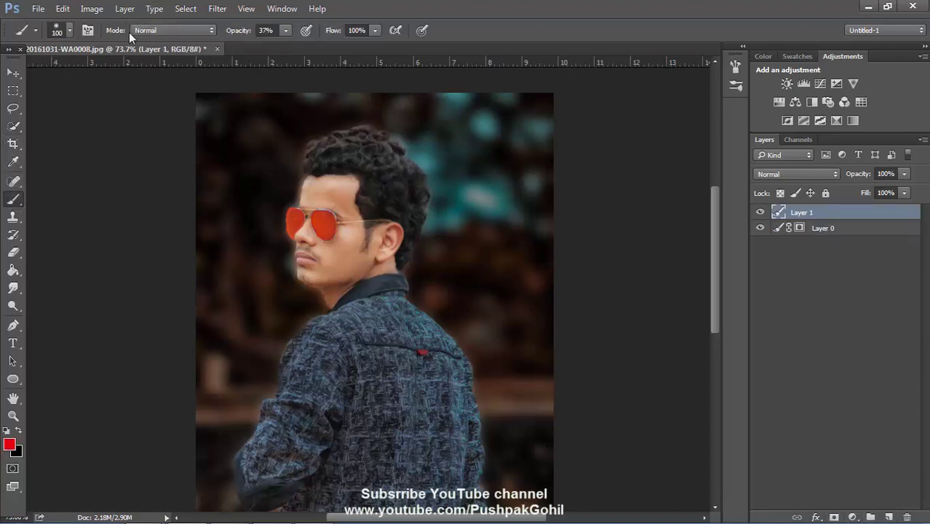
{"action": "left_click", "coordinate": [289, 299]}
{"action": "left_click", "coordinate": [296, 302]}
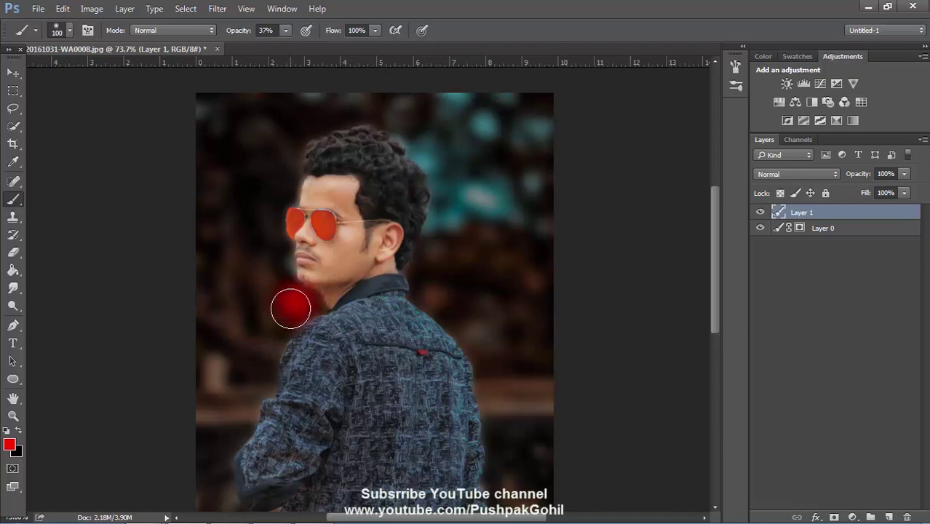
{"action": "left_click", "coordinate": [10, 449]}
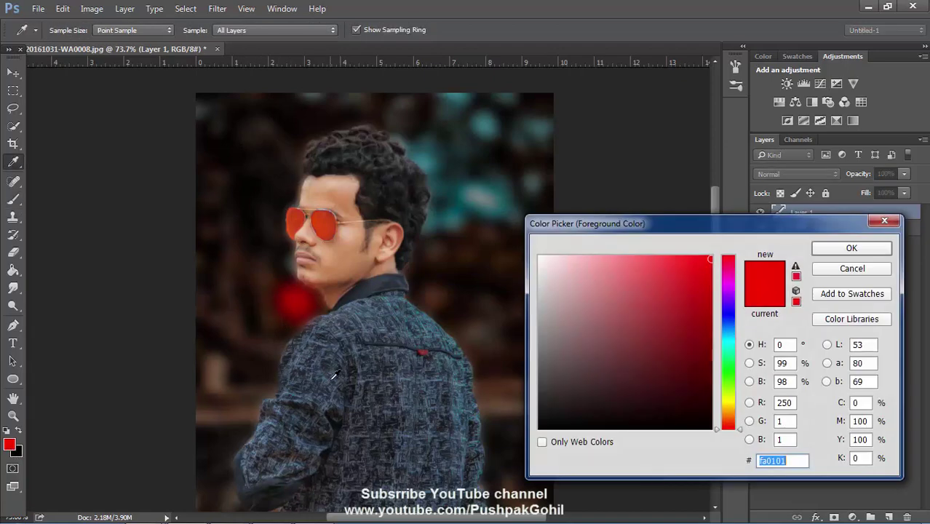
{"action": "left_click", "coordinate": [540, 256]}
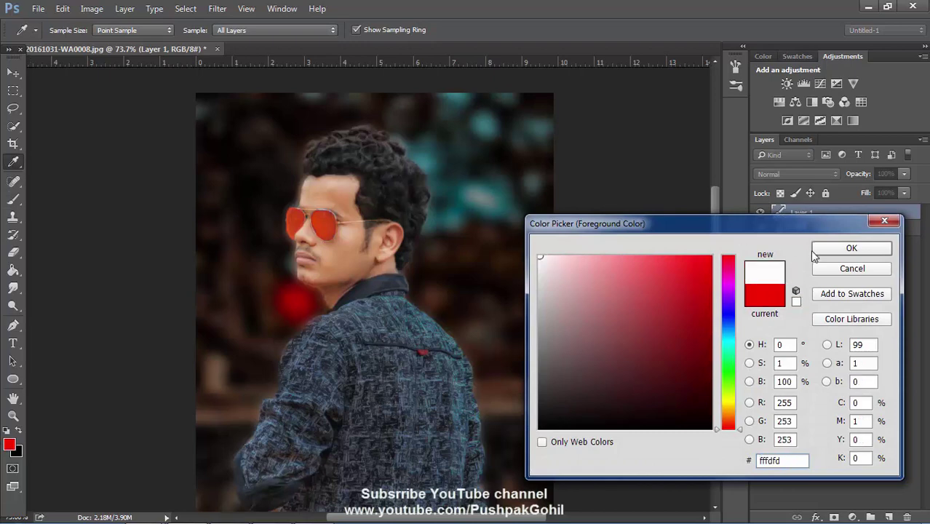
{"action": "left_click", "coordinate": [850, 249]}
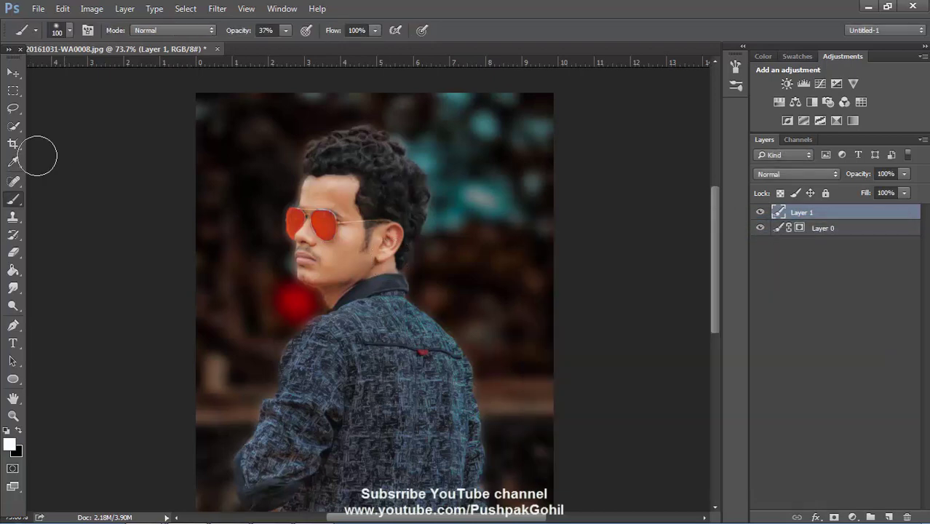
{"action": "left_click", "coordinate": [69, 32]}
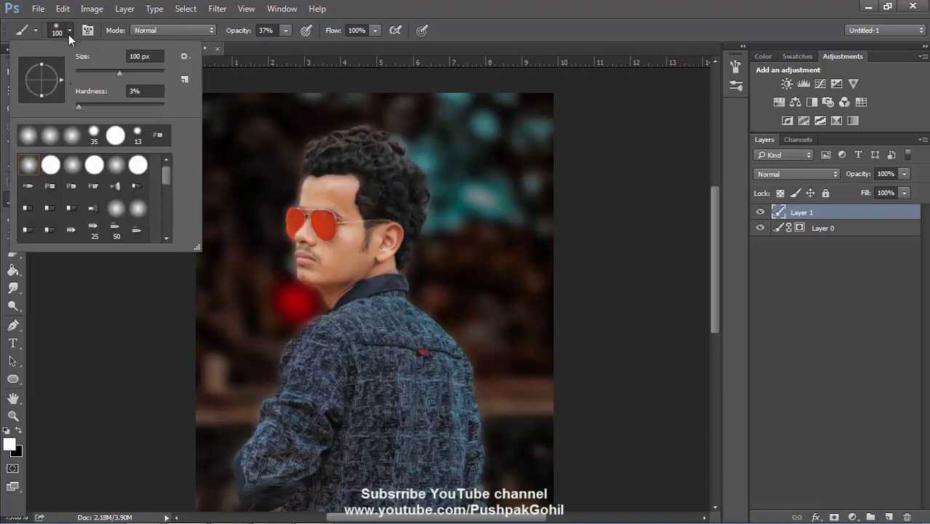
{"action": "left_click", "coordinate": [80, 71]}
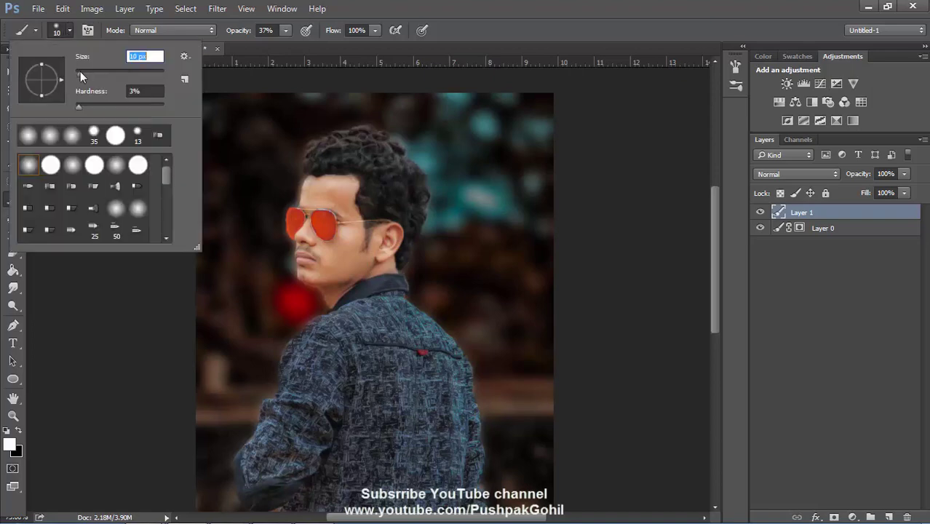
{"action": "left_click", "coordinate": [294, 302]}
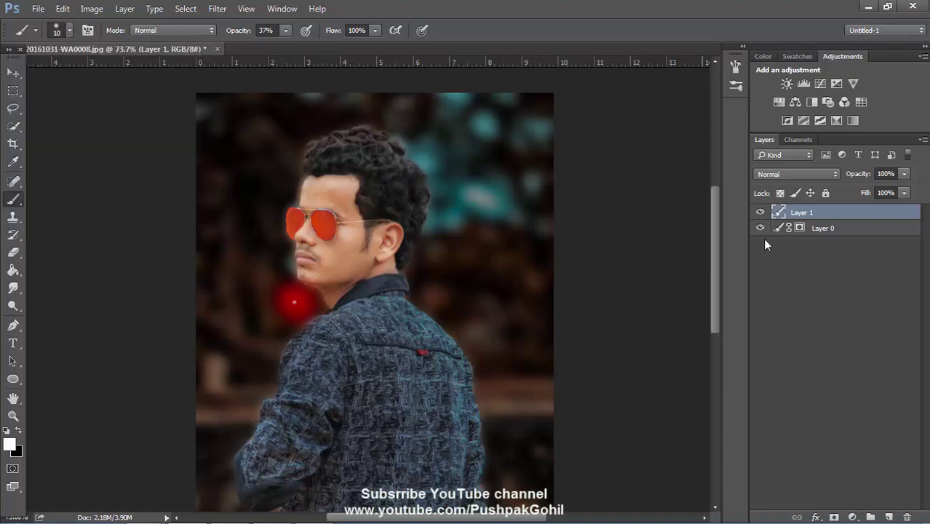
Step: Set Layer 1 to Screen blend mode with 73% fill
{"action": "left_click", "coordinate": [801, 174]}
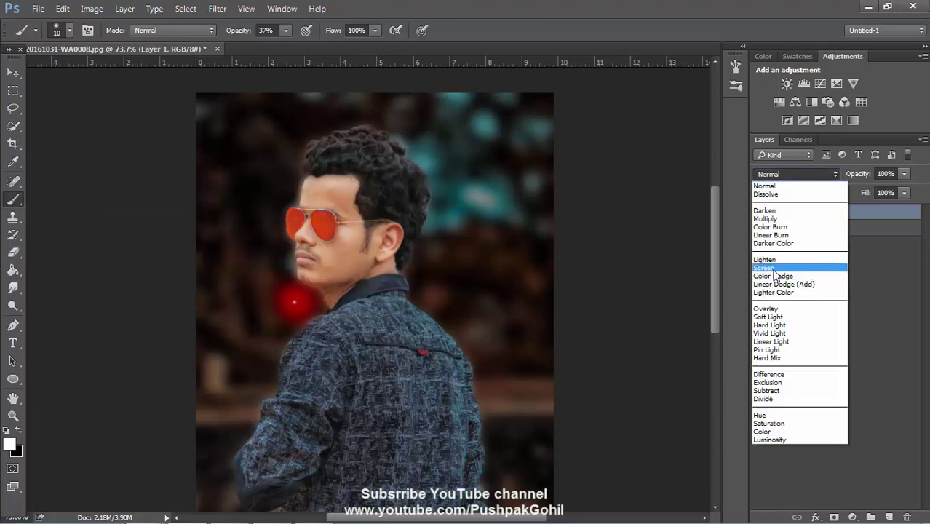
{"action": "left_click", "coordinate": [773, 273]}
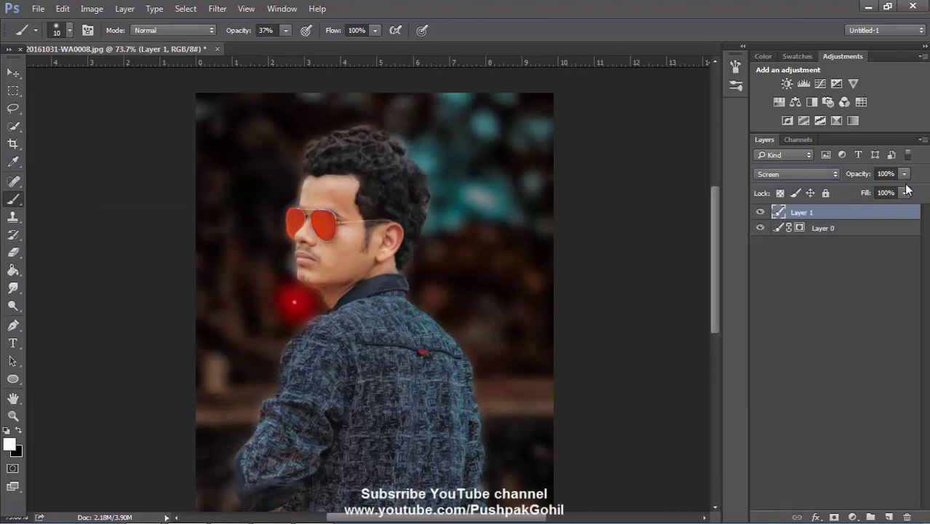
{"action": "left_click", "coordinate": [906, 193]}
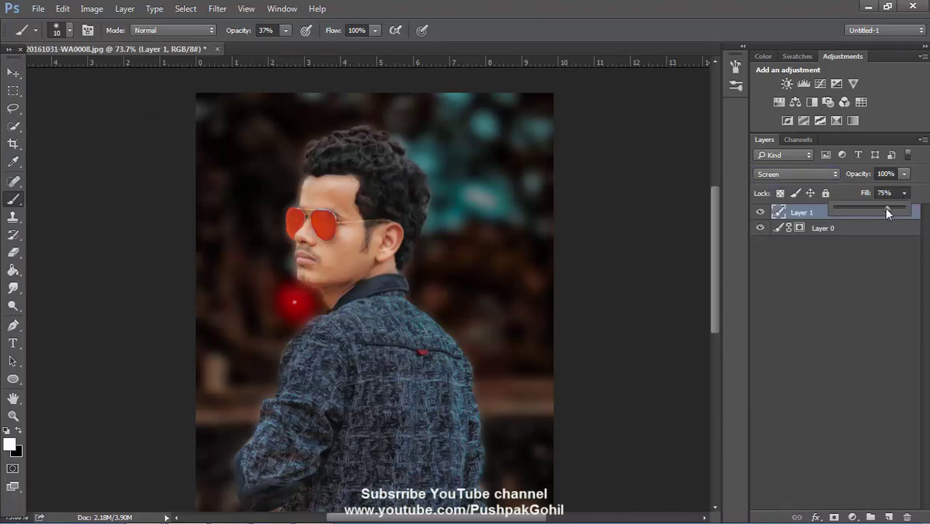
{"action": "left_click_drag", "start_coordinate": [885, 208], "coordinate": [883, 209]}
Step: Scale and move the red glow beside the man's left shoulder at 77% opacity
{"action": "key", "text": "v"}
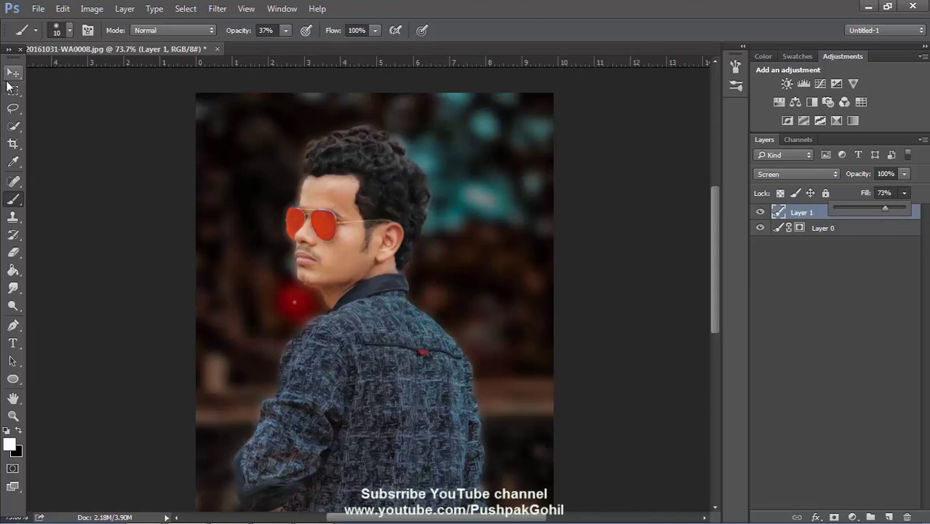
{"action": "left_click_drag", "start_coordinate": [342, 344], "coordinate": [610, 492]}
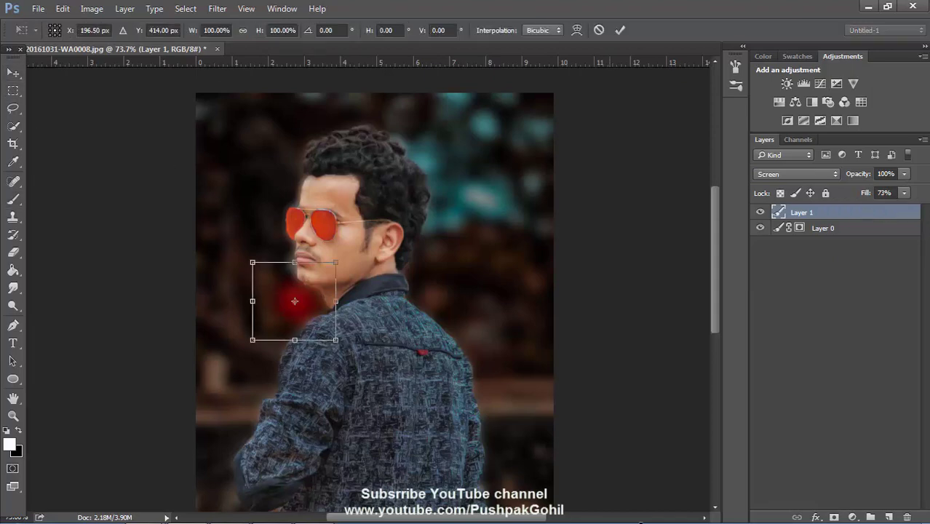
{"action": "left_click_drag", "start_coordinate": [375, 329], "coordinate": [219, 235]}
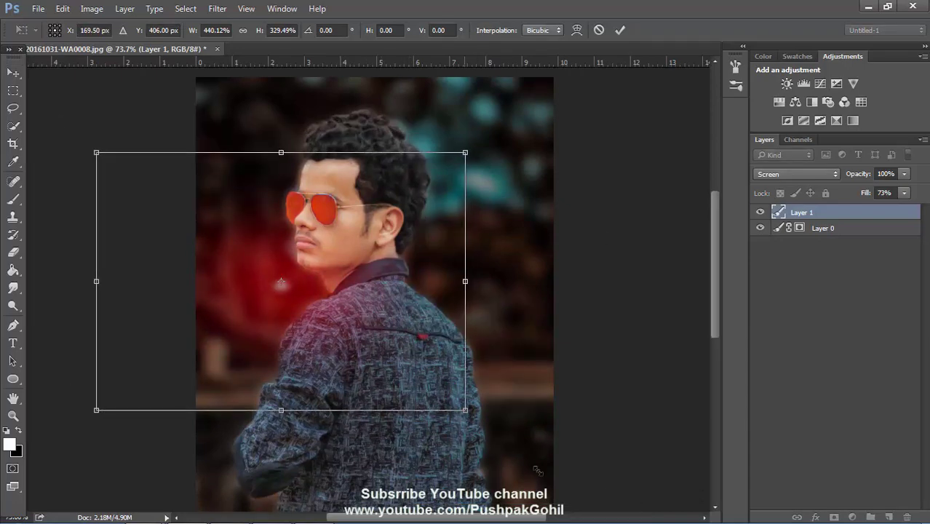
{"action": "left_click_drag", "start_coordinate": [465, 409], "coordinate": [564, 498]}
{"action": "mouse_move", "coordinate": [521, 441]}
{"action": "left_mouse_down"}
{"action": "mouse_move", "coordinate": [476, 398]}
{"action": "mouse_move", "coordinate": [465, 418]}
{"action": "left_mouse_up"}
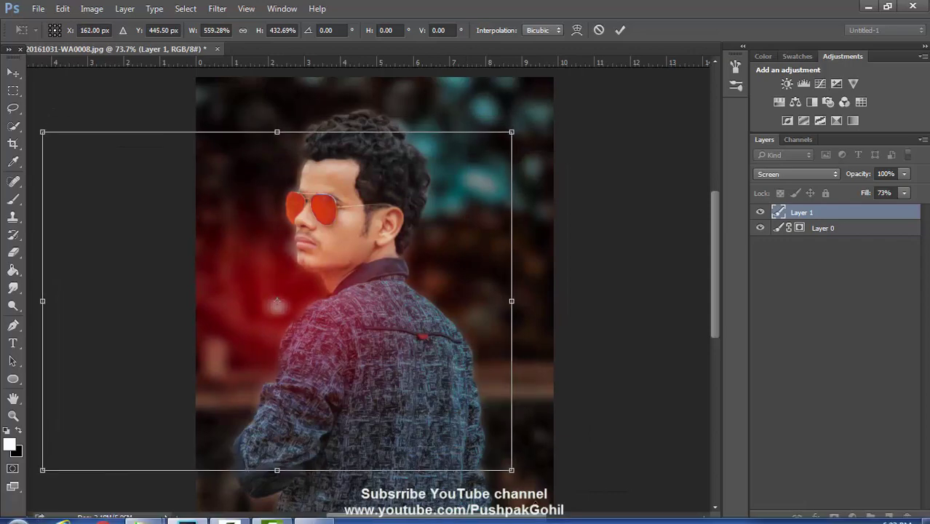
{"action": "mouse_move", "coordinate": [512, 470]}
{"action": "left_mouse_down"}
{"action": "mouse_move", "coordinate": [425, 413]}
{"action": "mouse_move", "coordinate": [406, 412]}
{"action": "mouse_move", "coordinate": [408, 421]}
{"action": "left_mouse_up"}
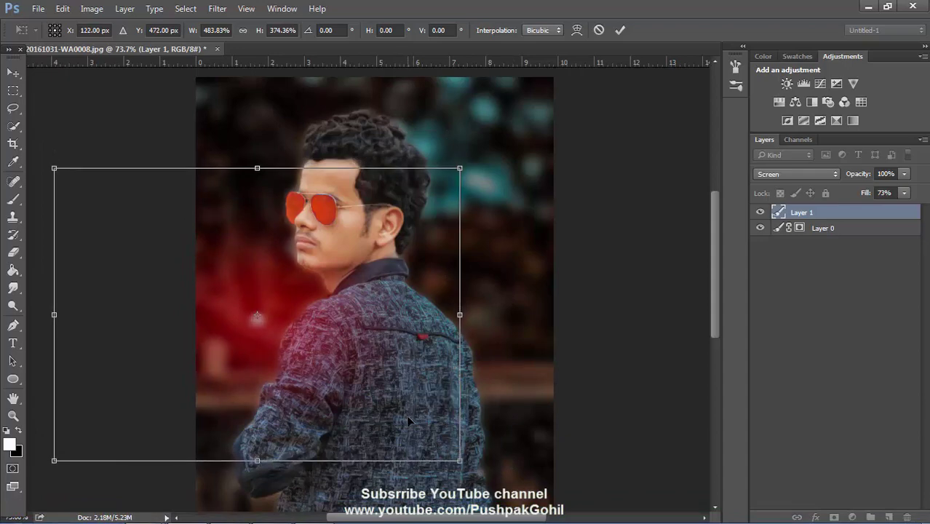
{"action": "left_click_drag", "start_coordinate": [459, 460], "coordinate": [412, 414]}
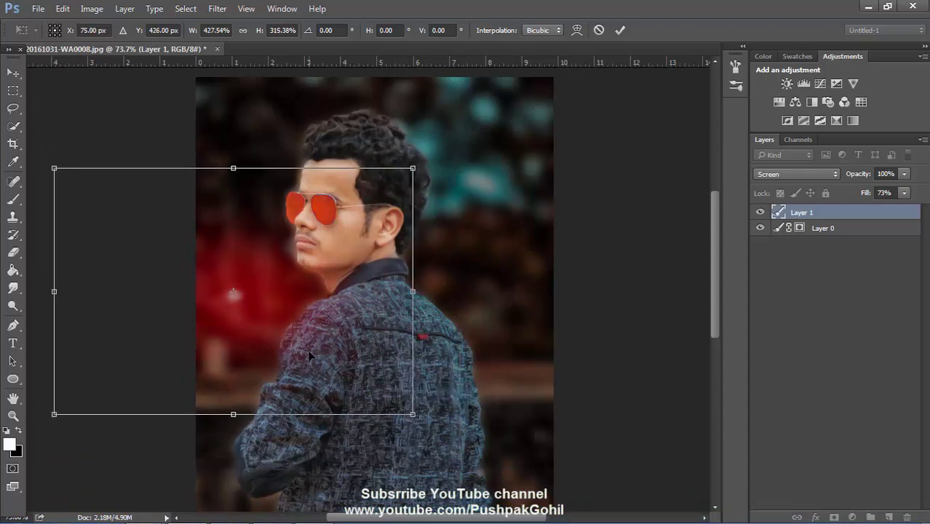
{"action": "left_click_drag", "start_coordinate": [305, 346], "coordinate": [327, 360]}
{"action": "mouse_move", "coordinate": [434, 428]}
{"action": "left_mouse_down"}
{"action": "mouse_move", "coordinate": [363, 368]}
{"action": "mouse_move", "coordinate": [365, 382]}
{"action": "left_mouse_up"}
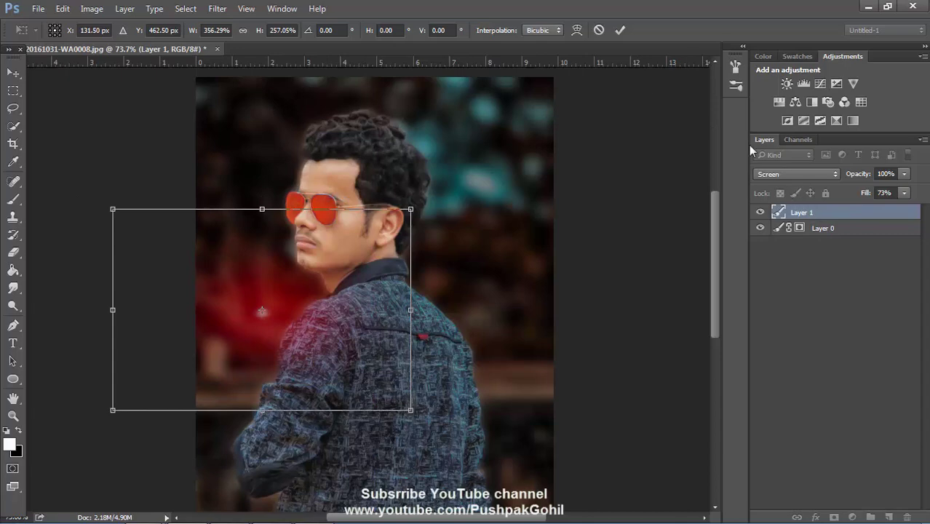
{"action": "left_click_drag", "start_coordinate": [903, 179], "coordinate": [899, 183]}
{"action": "key", "text": "Return"}
Step: Zoom in on the man and glow, try erasing, then step backward to undo it
{"action": "key", "text": "z"}
{"action": "left_click_drag", "start_coordinate": [342, 156], "coordinate": [387, 160]}
{"action": "left_click", "coordinate": [387, 160]}
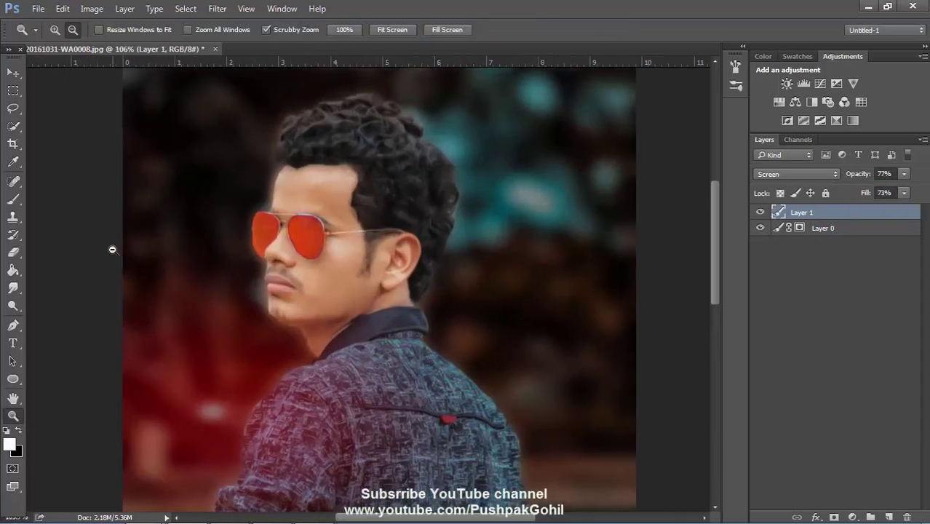
{"action": "left_click", "coordinate": [13, 251]}
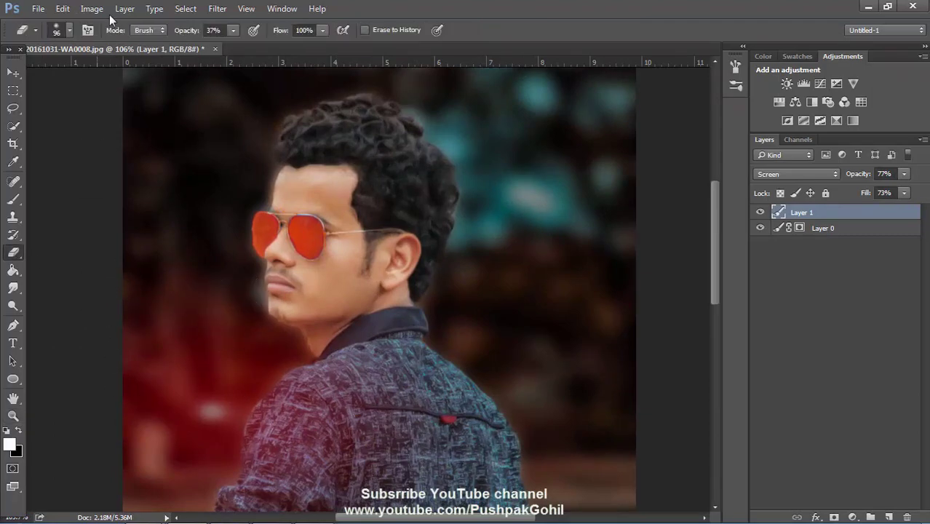
{"action": "left_click", "coordinate": [63, 8]}
{"action": "left_click", "coordinate": [94, 40]}
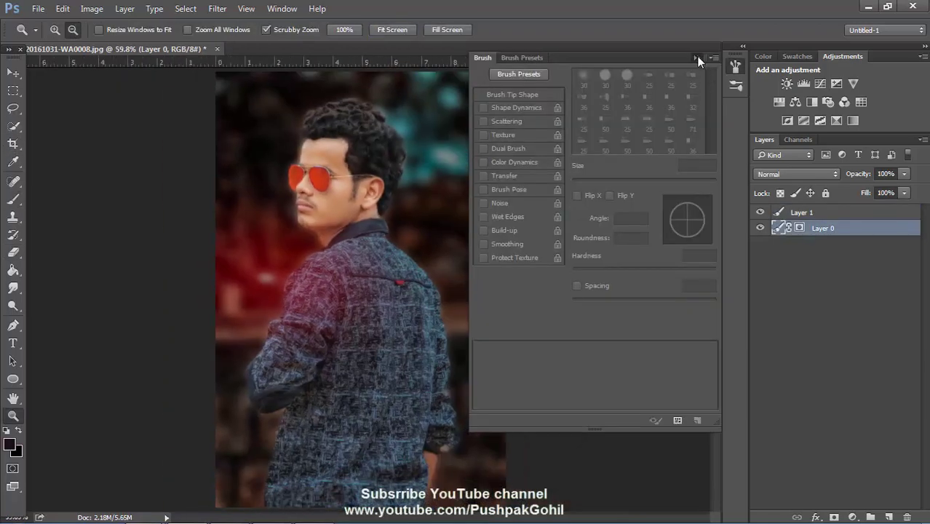
{"action": "left_click", "coordinate": [697, 56]}
{"action": "left_click", "coordinate": [217, 8]}
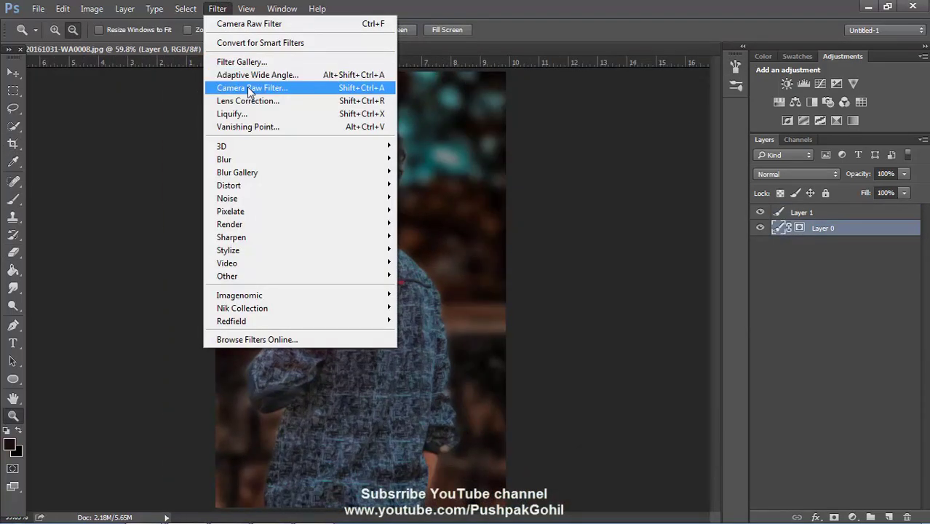
{"action": "left_click", "coordinate": [357, 92]}
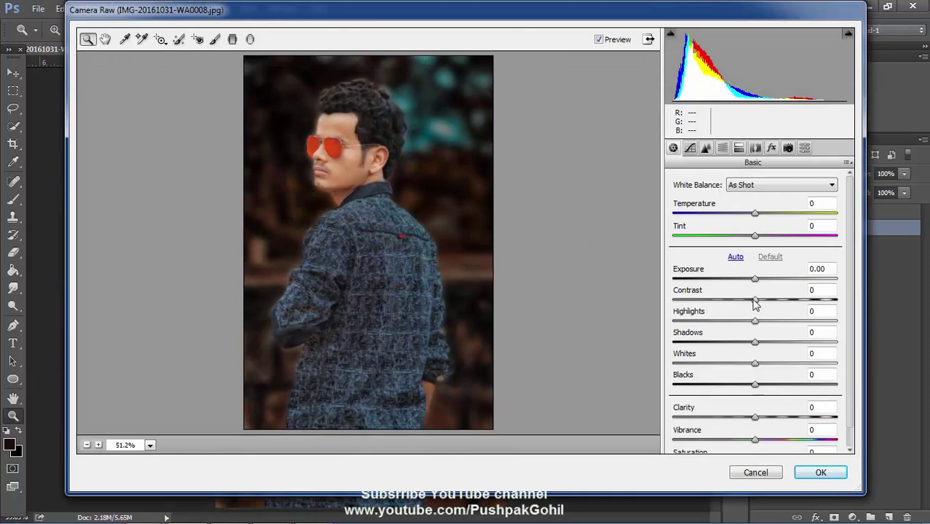
{"action": "left_click_drag", "start_coordinate": [731, 311], "coordinate": [733, 313]}
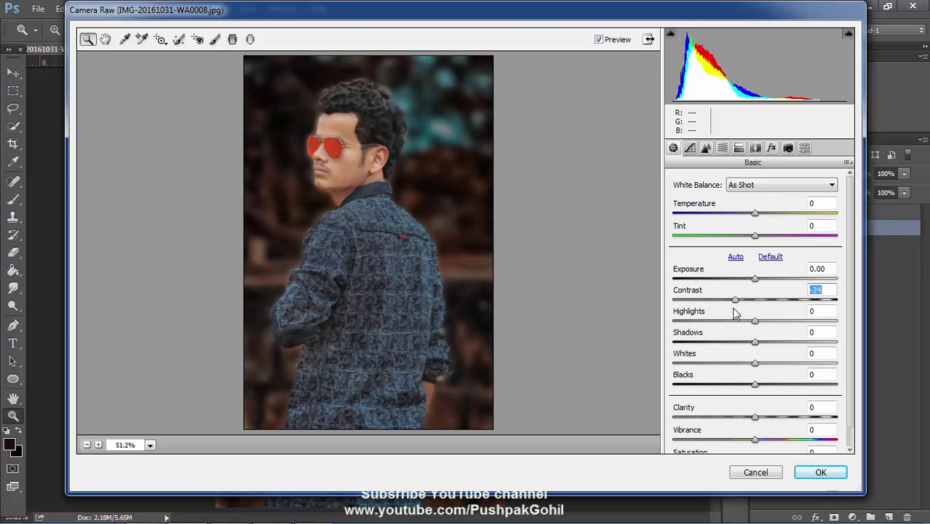
{"action": "left_click", "coordinate": [763, 472]}
Step: Flatten the image so the red glow Layer 1 and the portrait become a single layer
{"action": "left_click", "coordinate": [833, 212]}
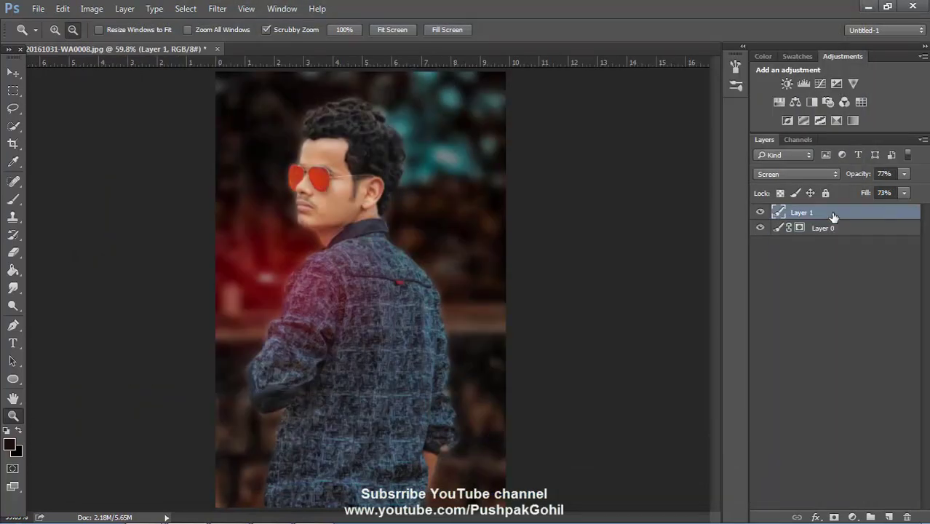
{"action": "right_click", "coordinate": [833, 212]}
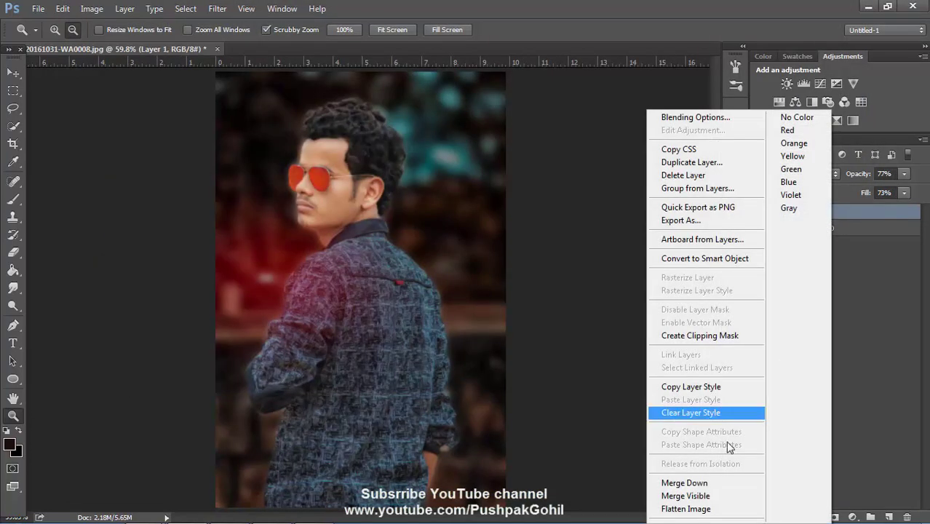
{"action": "left_click", "coordinate": [720, 484]}
{"action": "left_click", "coordinate": [528, 218]}
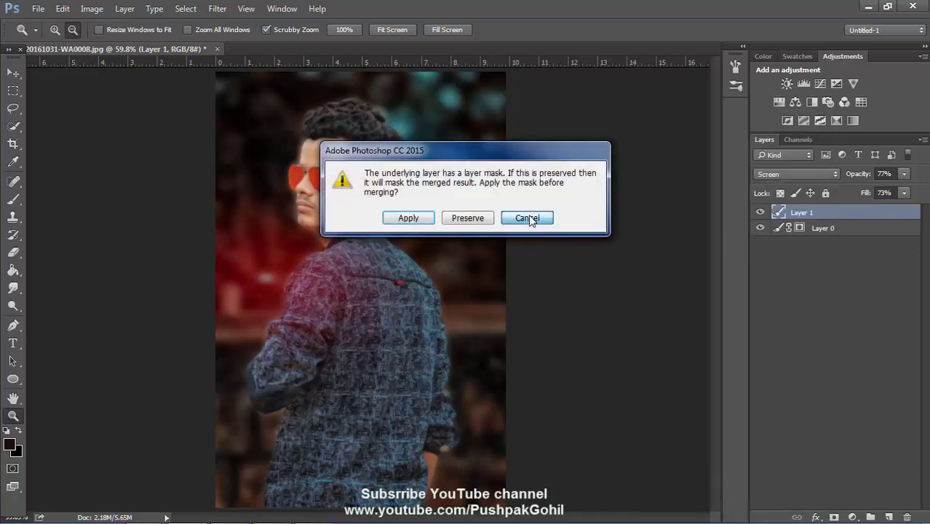
{"action": "right_click", "coordinate": [846, 212]}
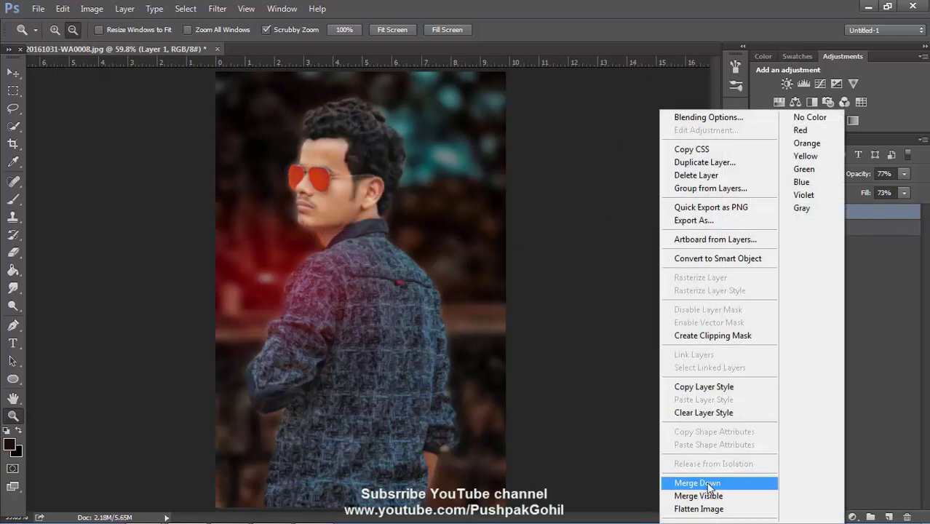
{"action": "left_click", "coordinate": [711, 484]}
{"action": "left_click", "coordinate": [528, 218]}
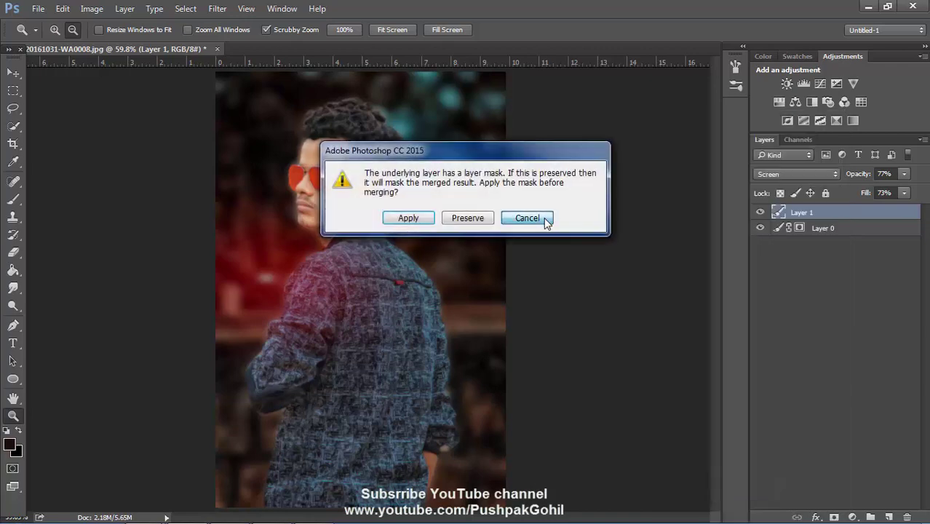
{"action": "right_click", "coordinate": [822, 215]}
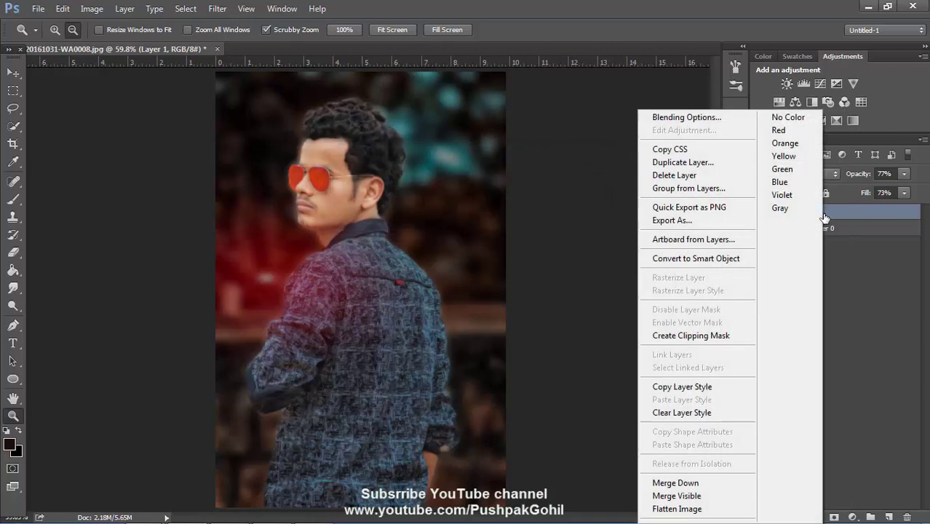
{"action": "left_click", "coordinate": [698, 495]}
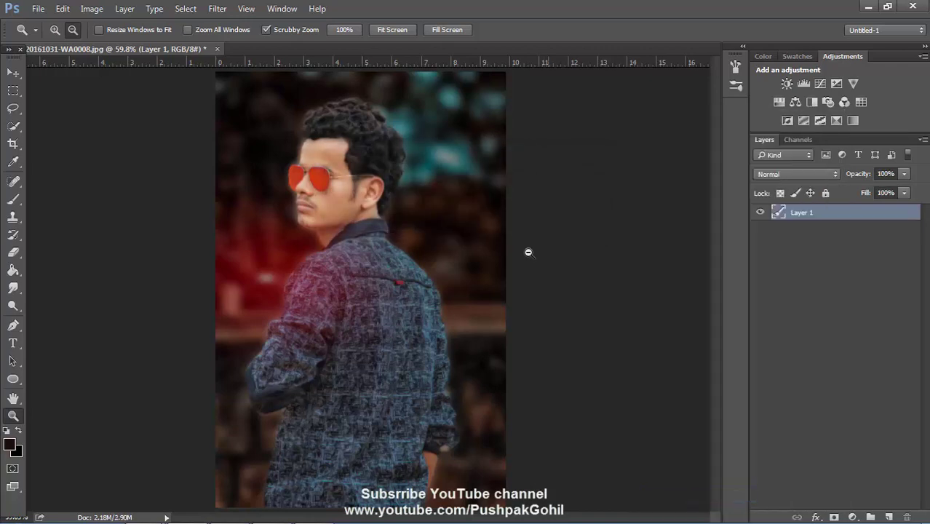
Step: Open the Filter menu to look for the Camera Raw Filter
{"action": "left_click", "coordinate": [218, 8]}
{"action": "left_click", "coordinate": [258, 61]}
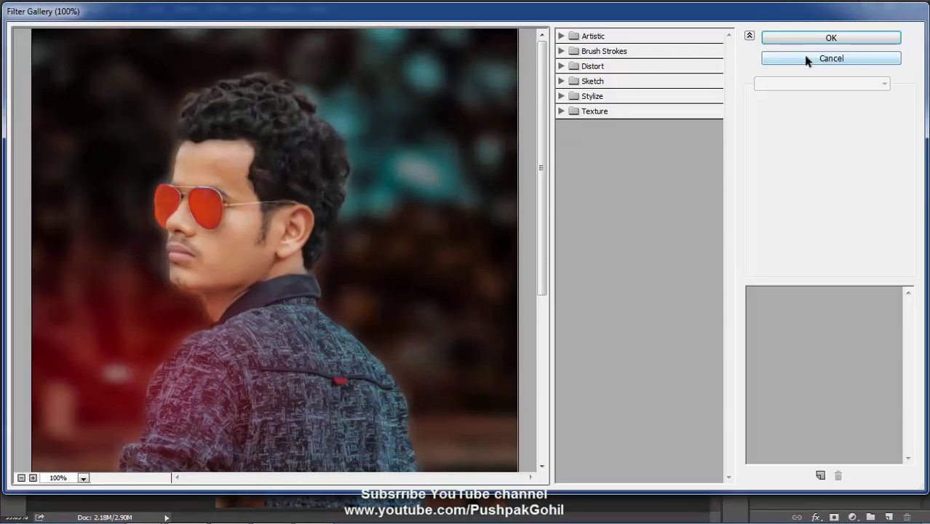
{"action": "left_click", "coordinate": [806, 58]}
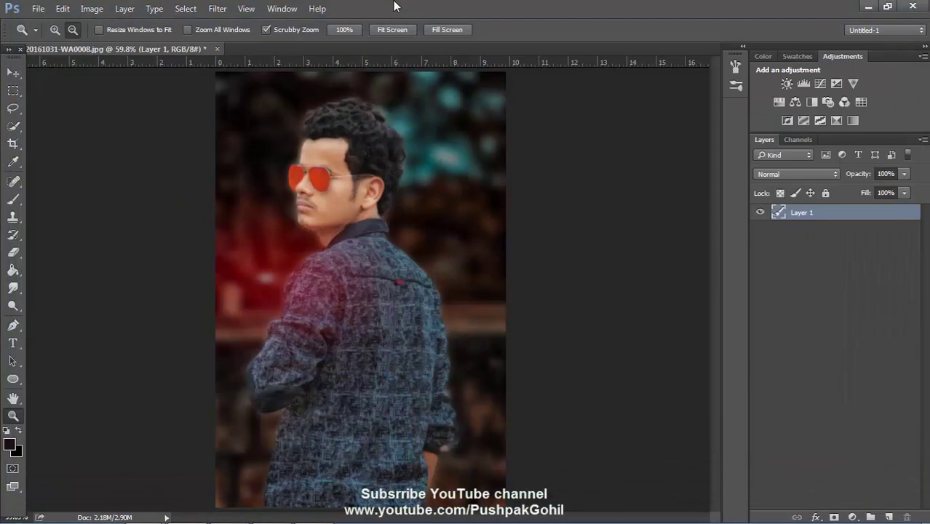
{"action": "left_click", "coordinate": [218, 8]}
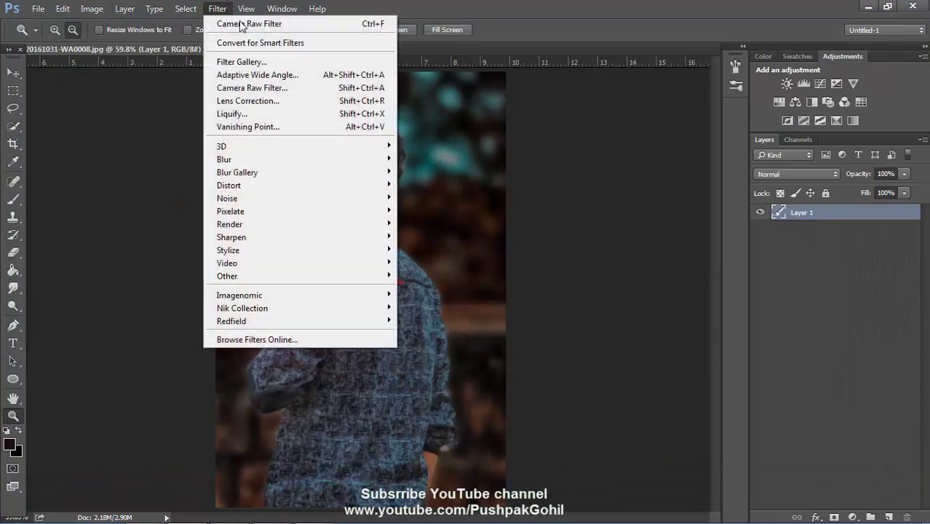
Step: In the Camera Raw Filter's Basic panel, set Contrast +7, Highlights −13, Shadows −28, Whites +13, Blacks −1 and Clarity +28
{"action": "left_click", "coordinate": [236, 88]}
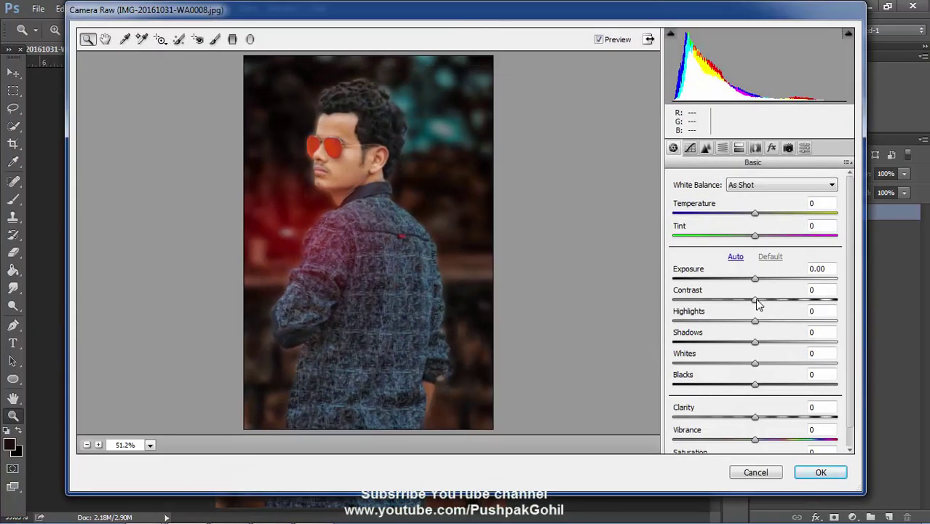
{"action": "mouse_move", "coordinate": [757, 303]}
{"action": "left_mouse_down"}
{"action": "mouse_move", "coordinate": [767, 304]}
{"action": "mouse_move", "coordinate": [745, 305]}
{"action": "mouse_move", "coordinate": [762, 303]}
{"action": "mouse_move", "coordinate": [747, 328]}
{"action": "left_mouse_up"}
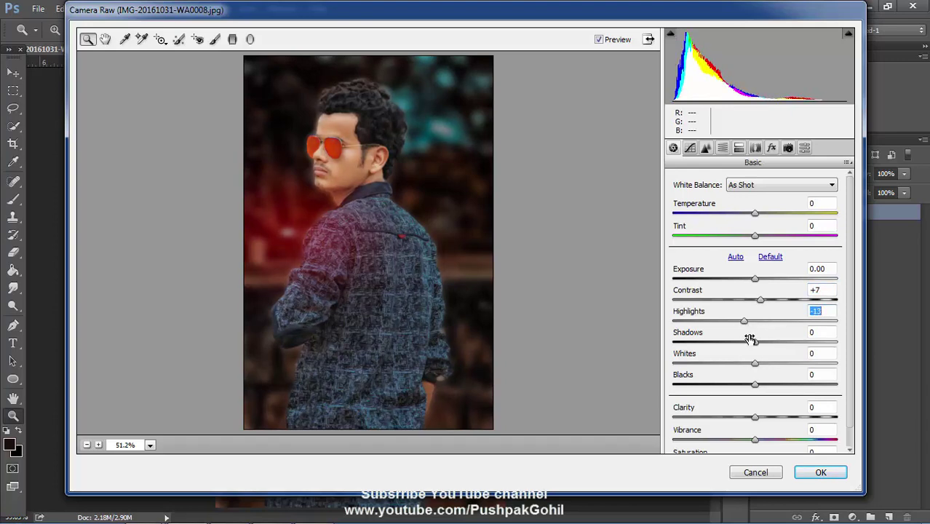
{"action": "mouse_move", "coordinate": [754, 342]}
{"action": "left_mouse_down"}
{"action": "mouse_move", "coordinate": [770, 342]}
{"action": "mouse_move", "coordinate": [735, 345]}
{"action": "mouse_move", "coordinate": [771, 391]}
{"action": "mouse_move", "coordinate": [739, 391]}
{"action": "mouse_move", "coordinate": [753, 391]}
{"action": "mouse_move", "coordinate": [779, 421]}
{"action": "mouse_move", "coordinate": [760, 421]}
{"action": "mouse_move", "coordinate": [780, 426]}
{"action": "left_mouse_up"}
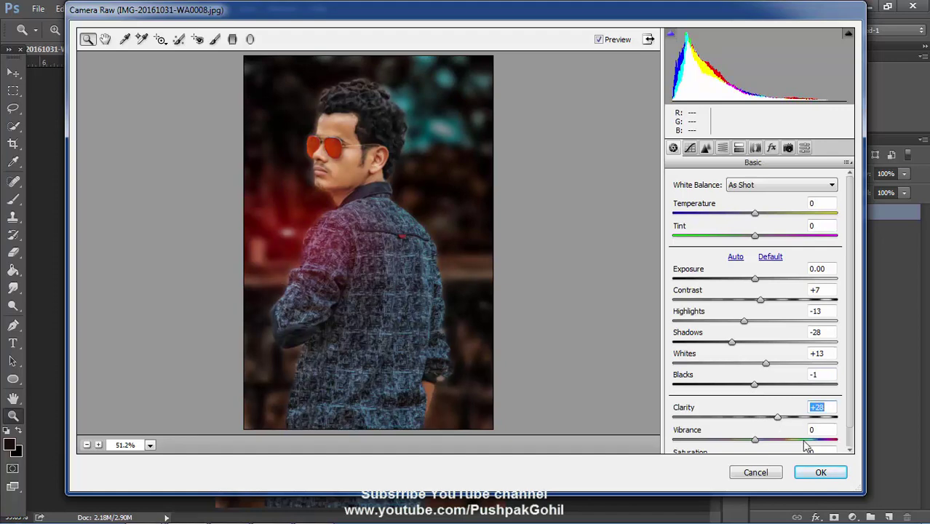
{"action": "left_click_drag", "start_coordinate": [756, 441], "coordinate": [764, 445]}
Step: Apply the Camera Raw adjustments, zoom out to show the whole portrait, and open the File menu
{"action": "left_click", "coordinate": [821, 474]}
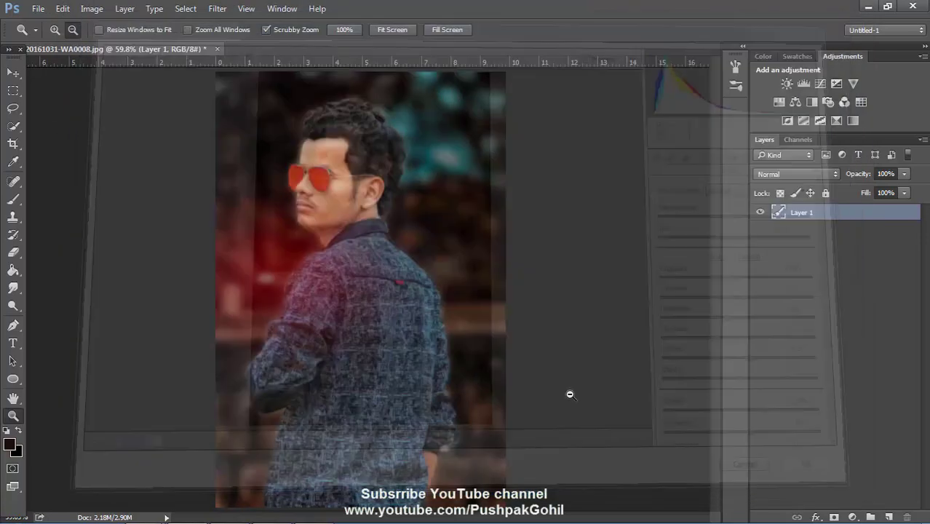
{"action": "left_click_drag", "start_coordinate": [391, 250], "coordinate": [354, 230]}
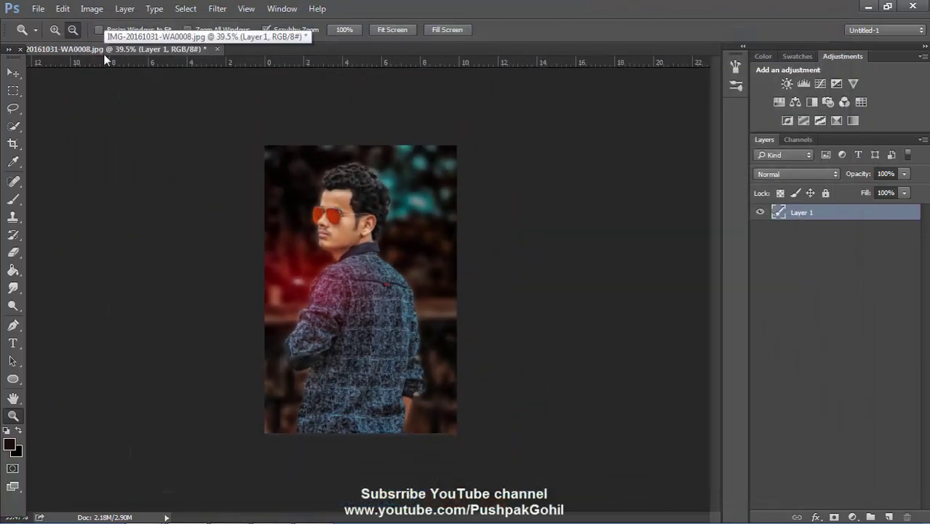
{"action": "left_click", "coordinate": [38, 8]}
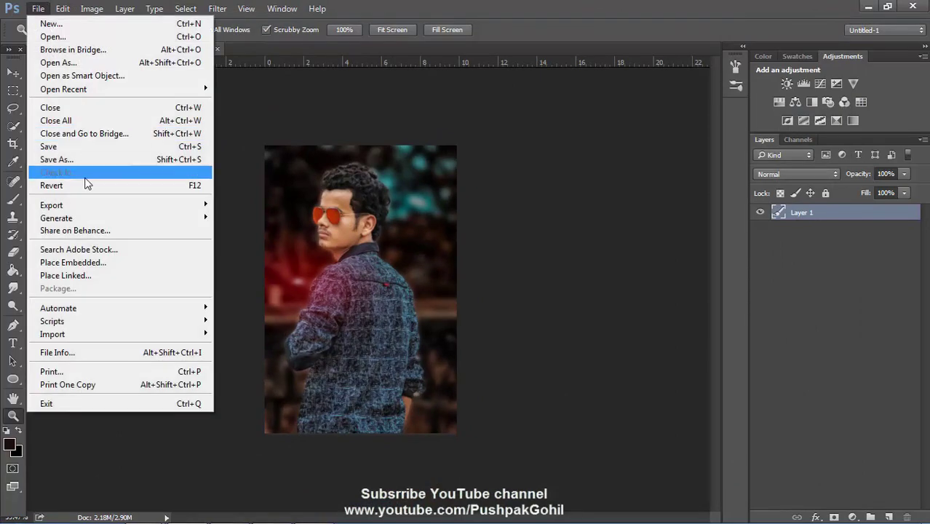